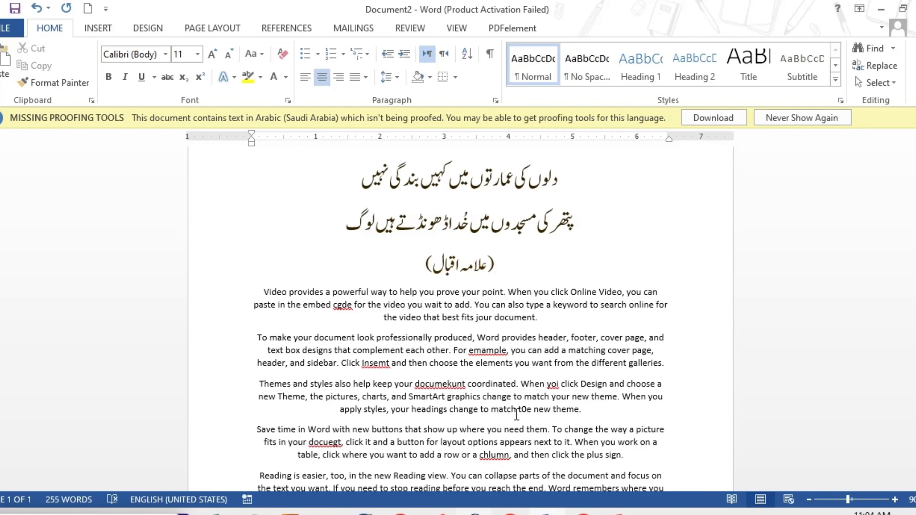
Step: Run the spelling check, ignoring "cgde" and "emample" once and all occurrences of "Insemt"
key("F7")
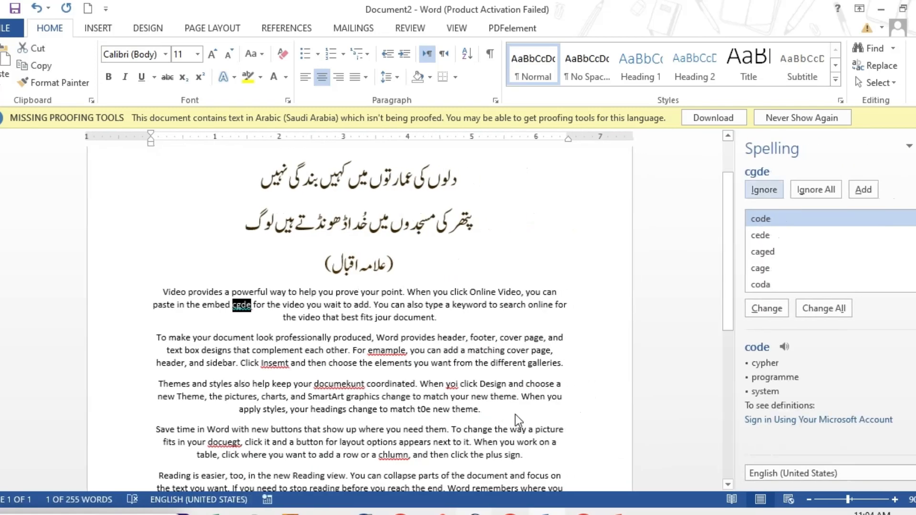
left_click(766, 190)
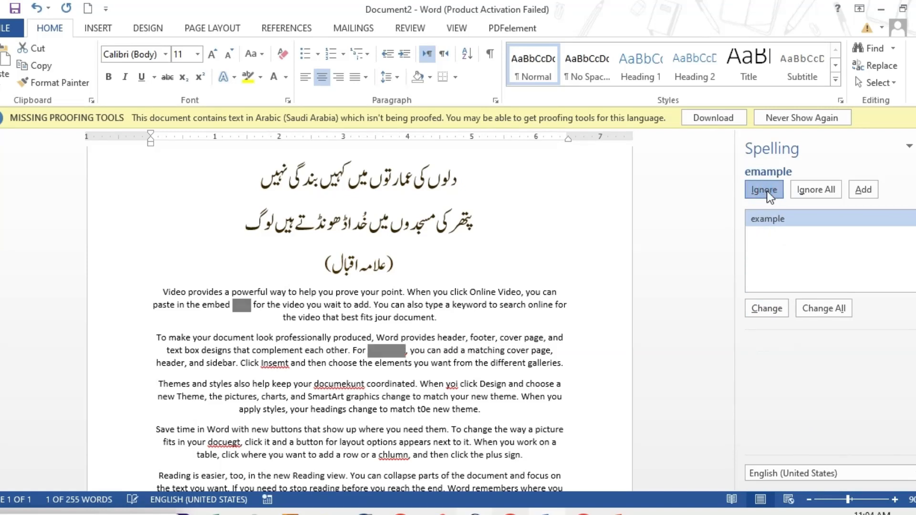
left_click(766, 191)
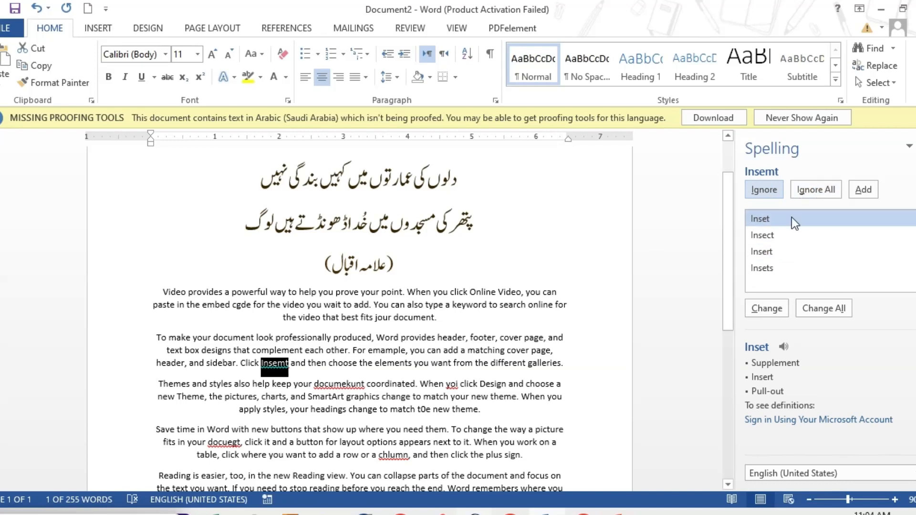
left_click(813, 194)
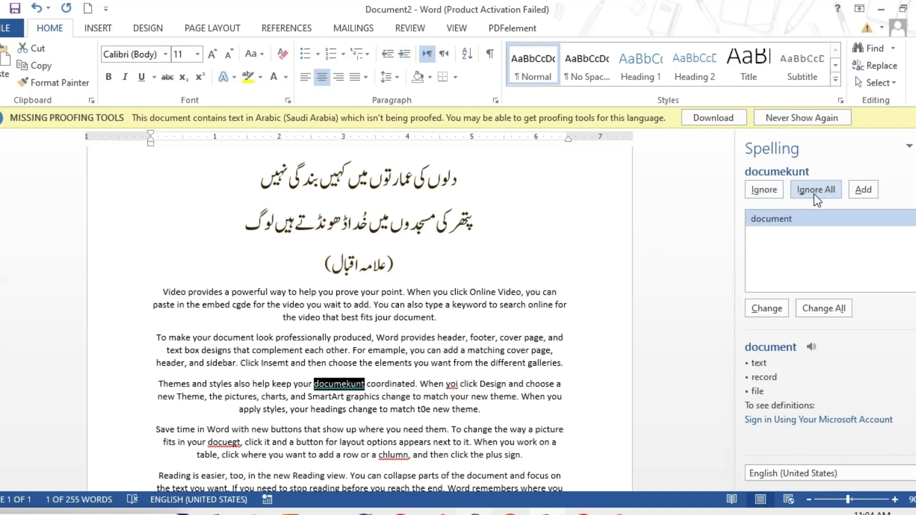
Step: Add "documekunt" to the dictionary, replace "yoi" with the suggestion "you", and leave the spelling check
left_click(863, 190)
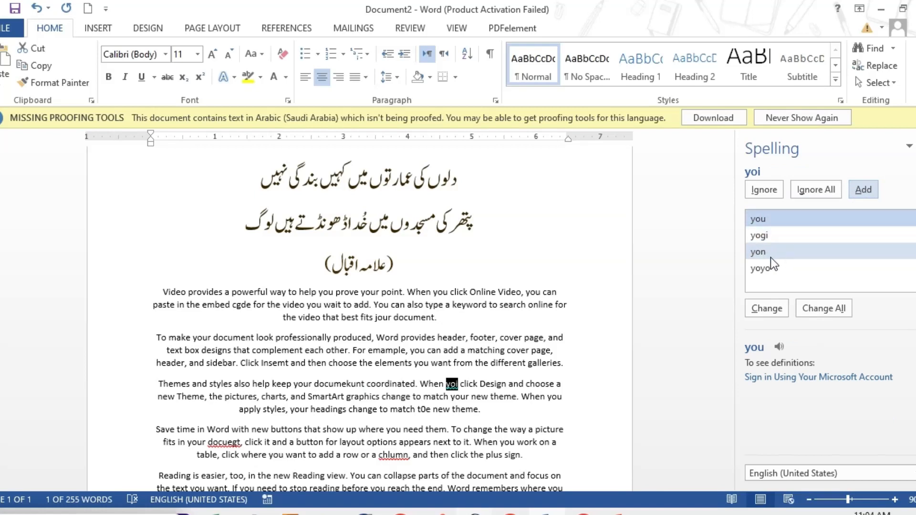
left_click(763, 215)
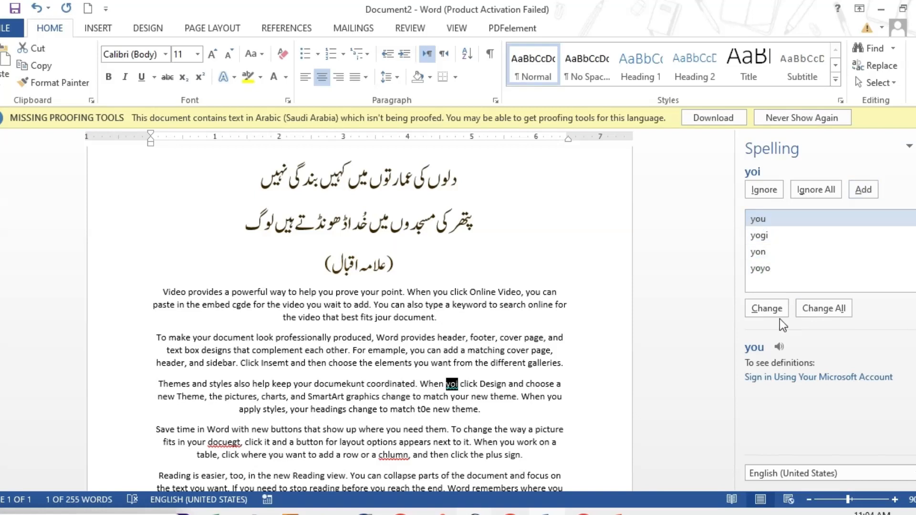
left_click(767, 309)
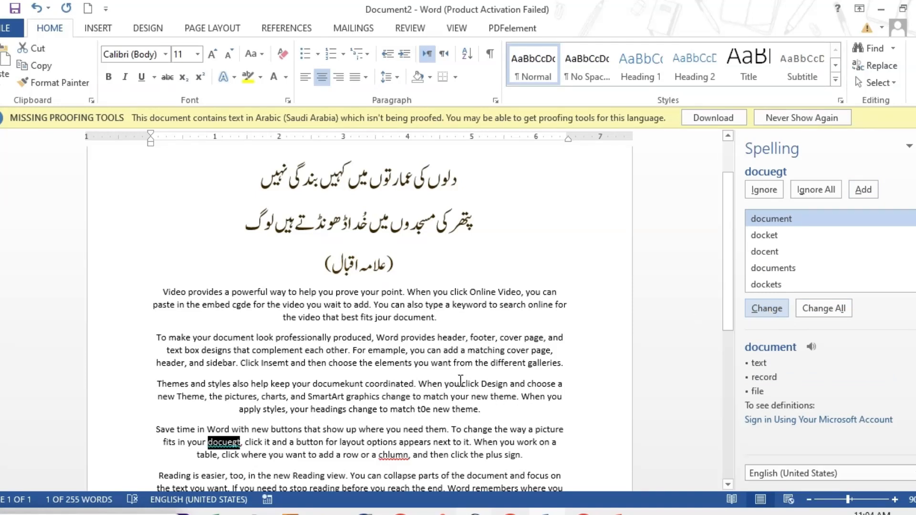
left_click(462, 381)
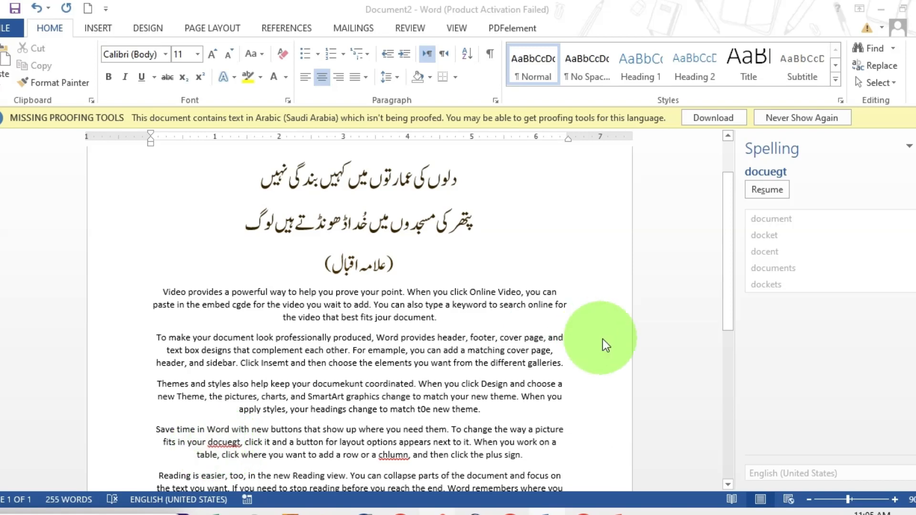
left_click(761, 193)
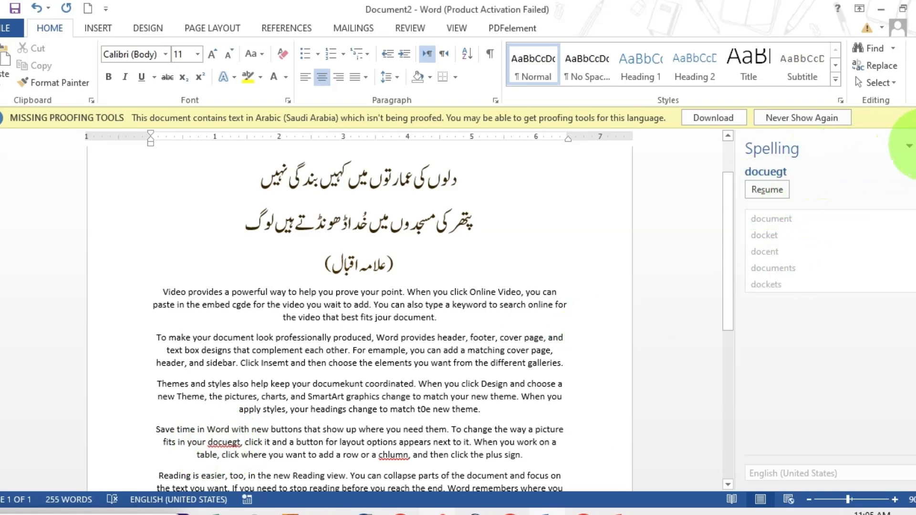
left_click(910, 165)
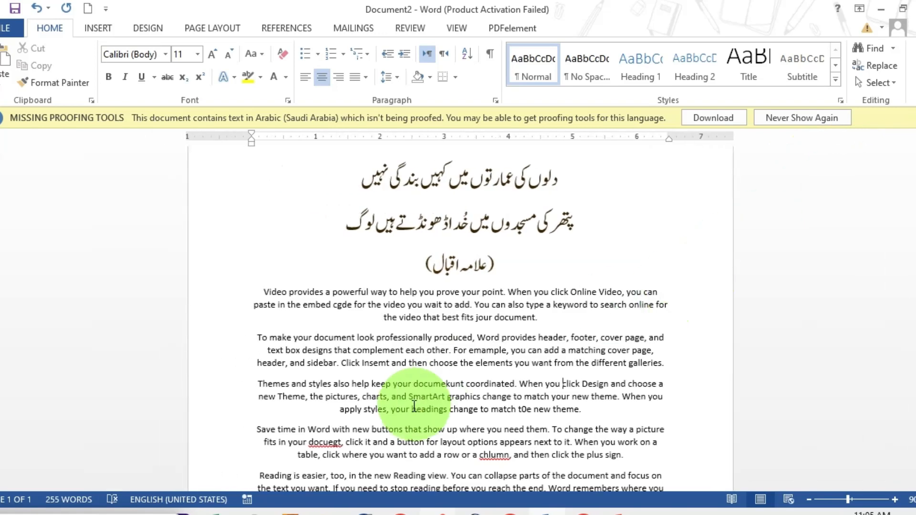
Step: Insert a "+" before the "g" in "docuegt" in the fourth English paragraph and close the Magnifier
left_click(333, 444)
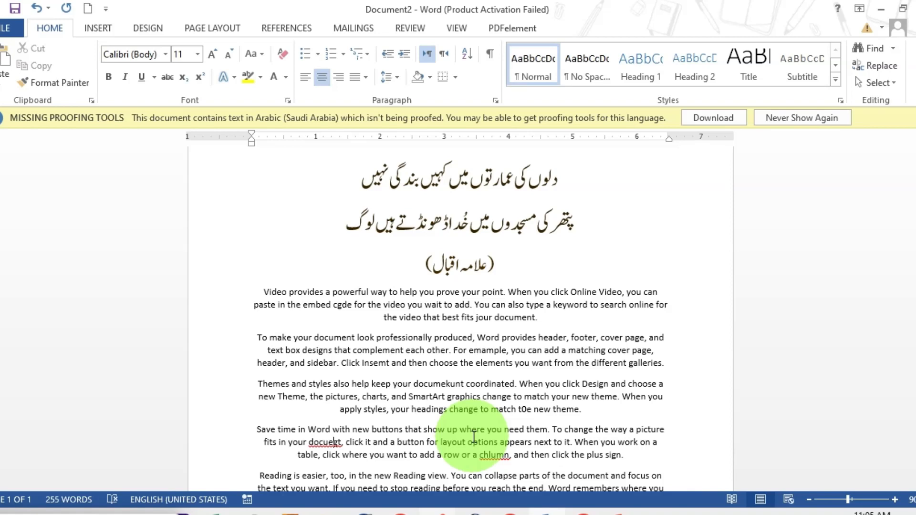
key("super+plus")
type("+")
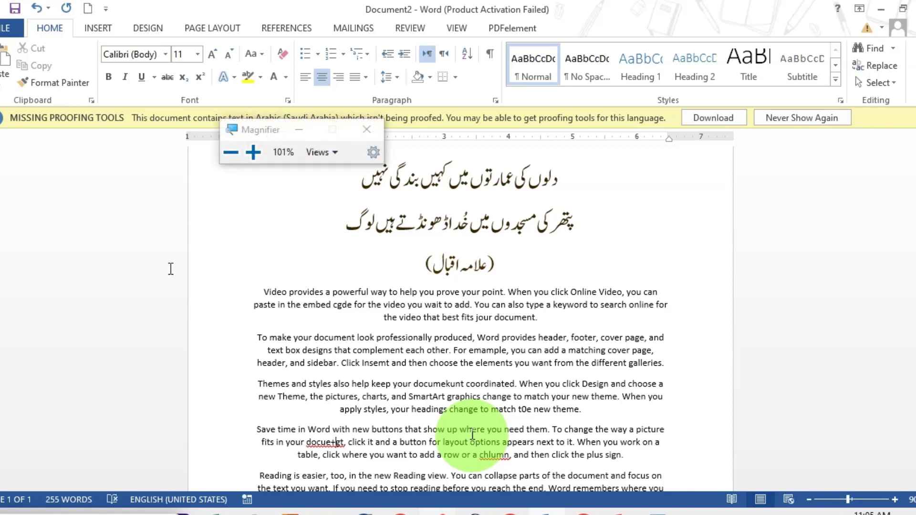
key("super+minus")
left_click(333, 440)
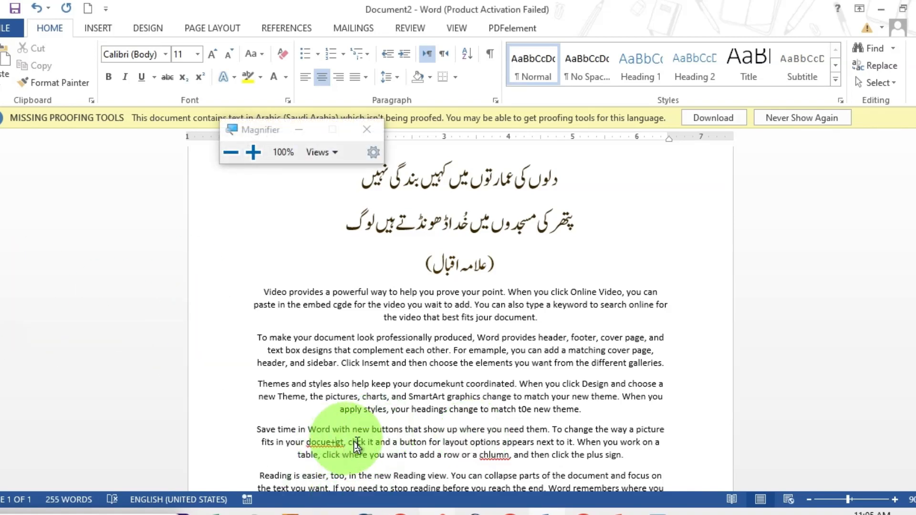
left_click(658, 514)
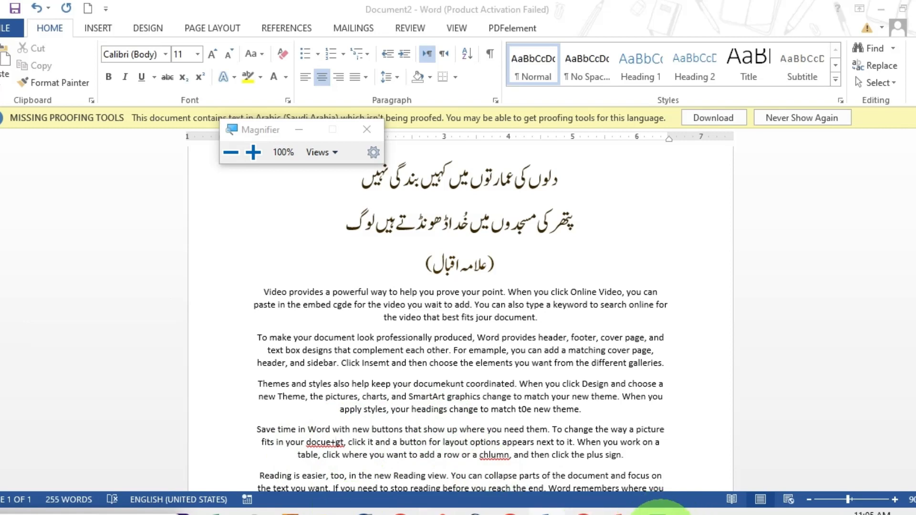
left_click(366, 129)
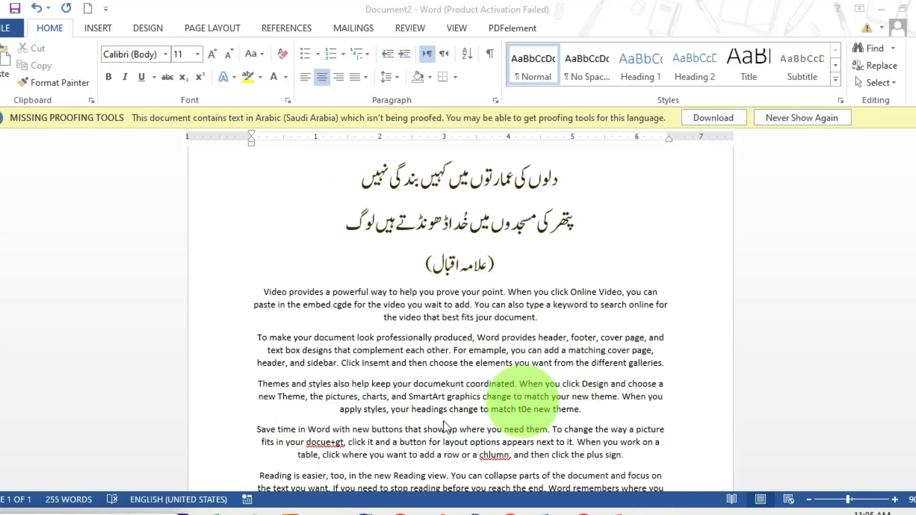
Step: Rerun the spelling check, add "docue+gt" and "chlumn" to the dictionary, and finish the check
left_click(332, 441)
key("F7")
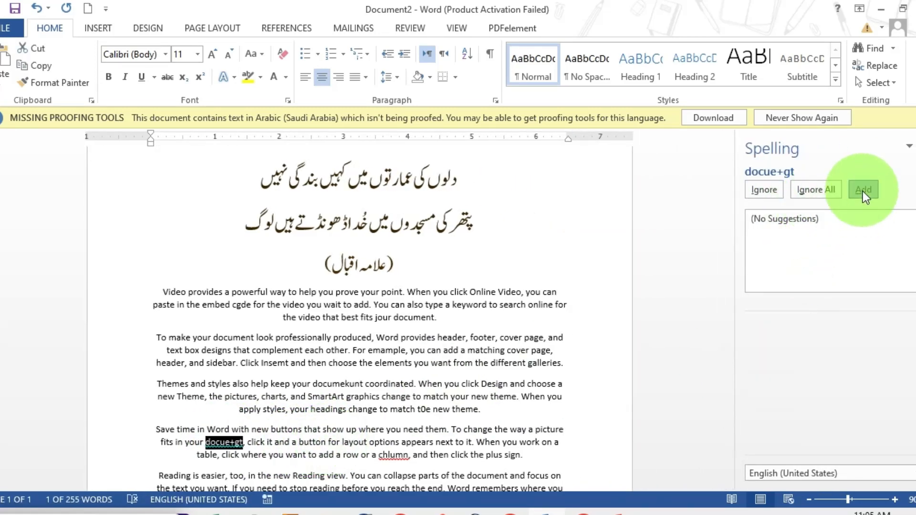
left_click(862, 191)
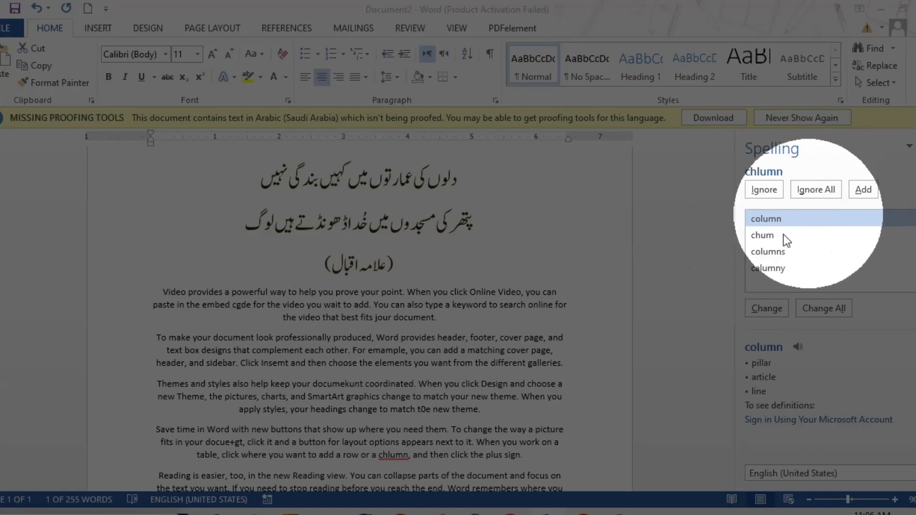
left_click(765, 235)
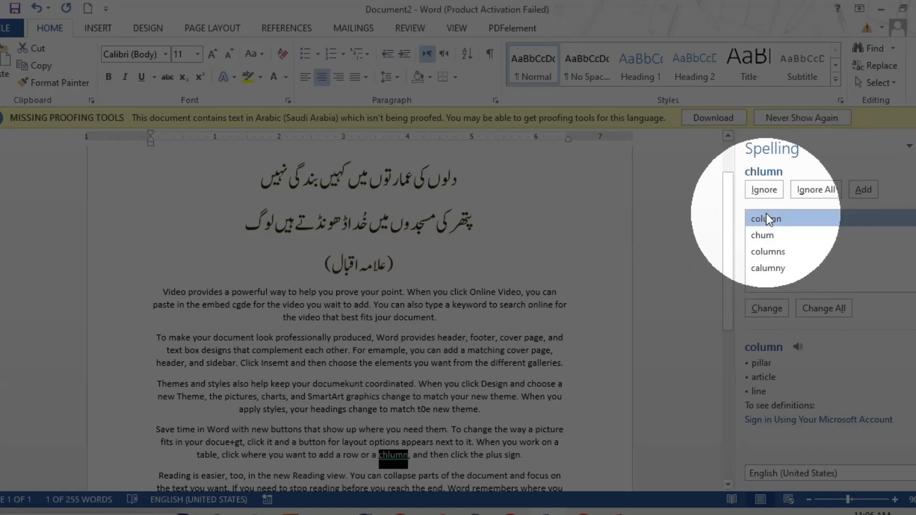
left_click(861, 190)
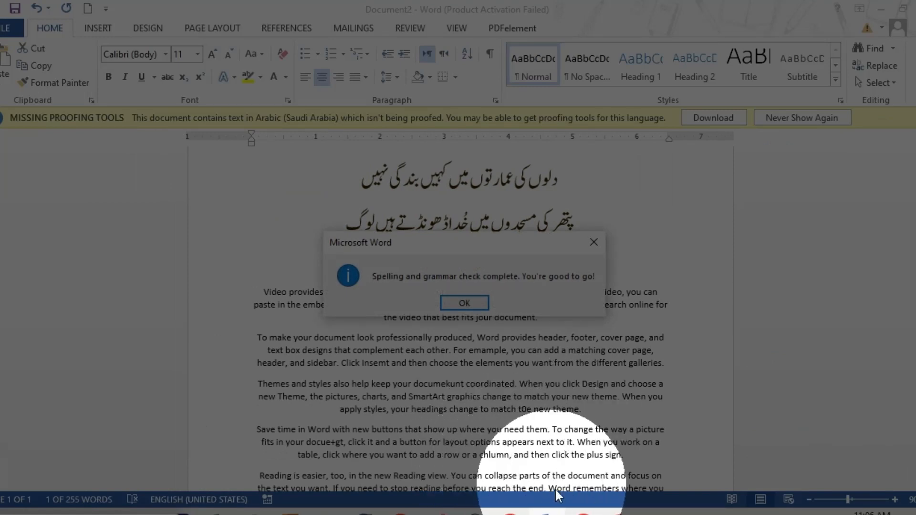
left_click(453, 305)
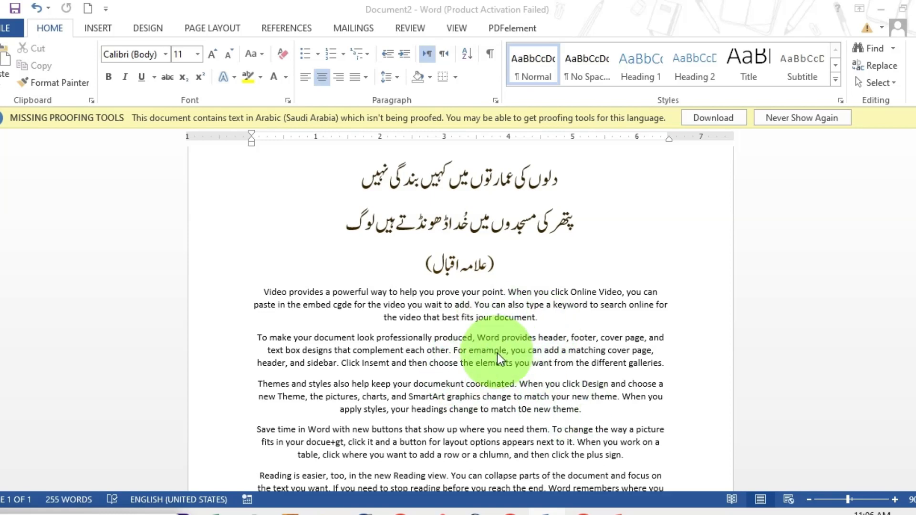
scroll(911, 228, "down", 2)
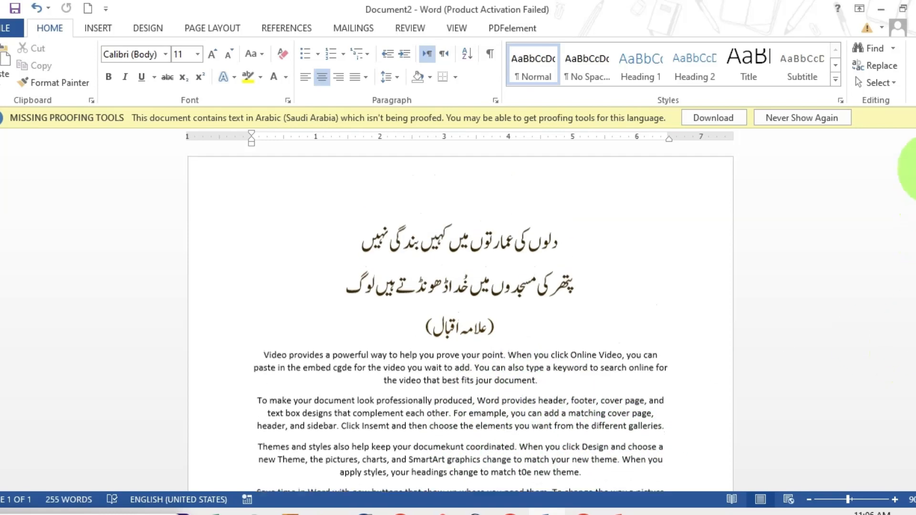
scroll(911, 234, "down", 1)
scroll(906, 191, "up", 2)
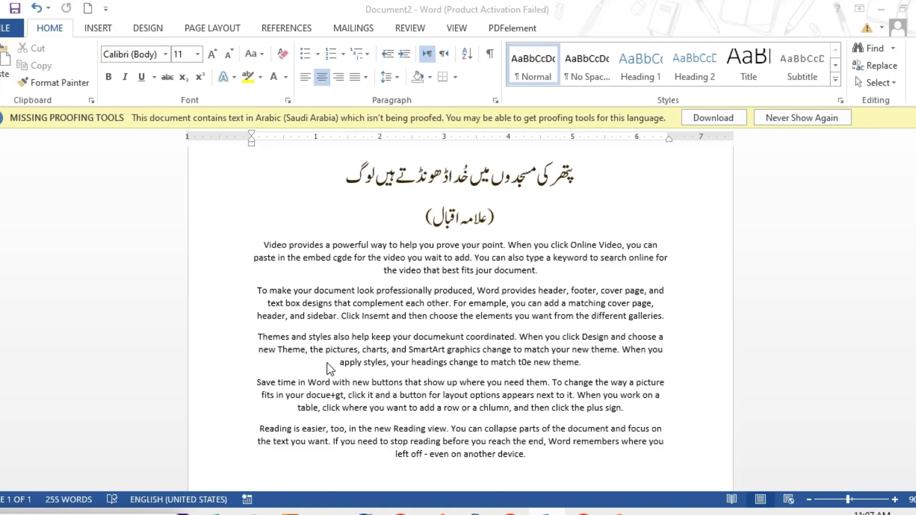
Step: Turn off "Check spelling as you type" and "Mark grammar errors as you type" in the Word proofing options
left_click(2, 29)
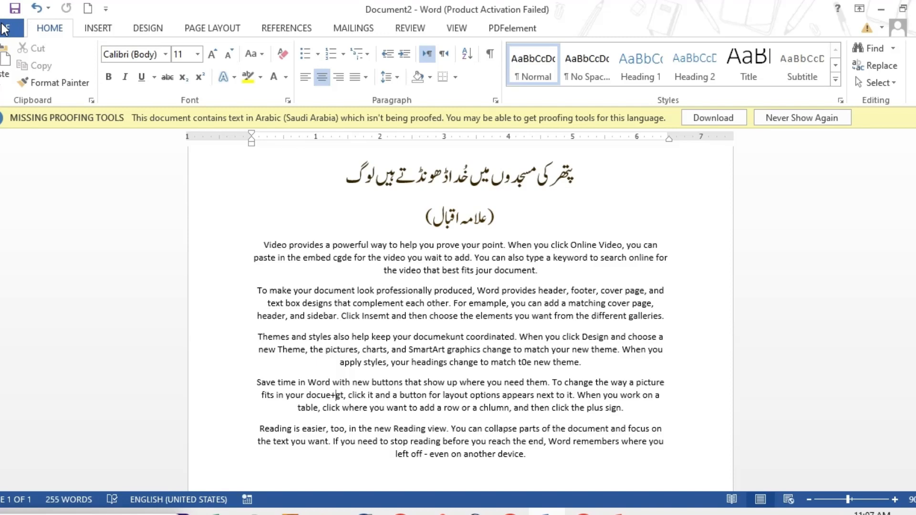
left_click(3, 29)
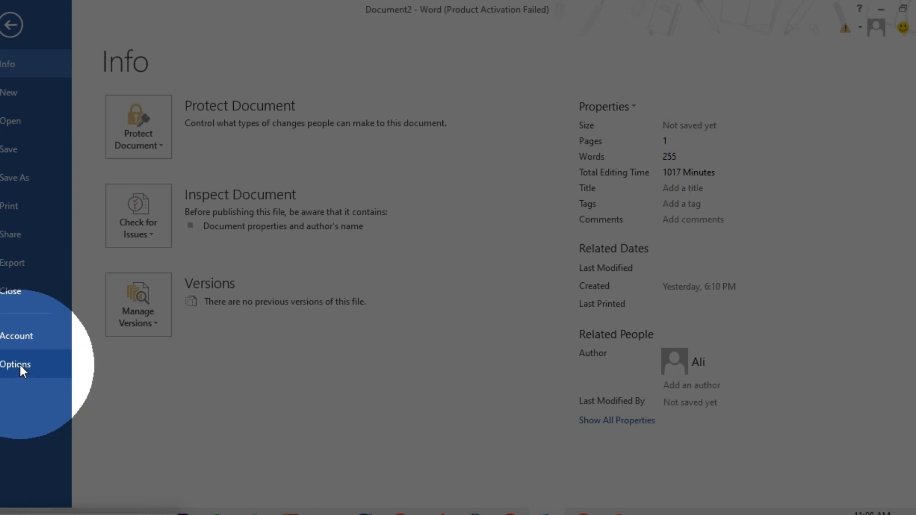
key("Escape")
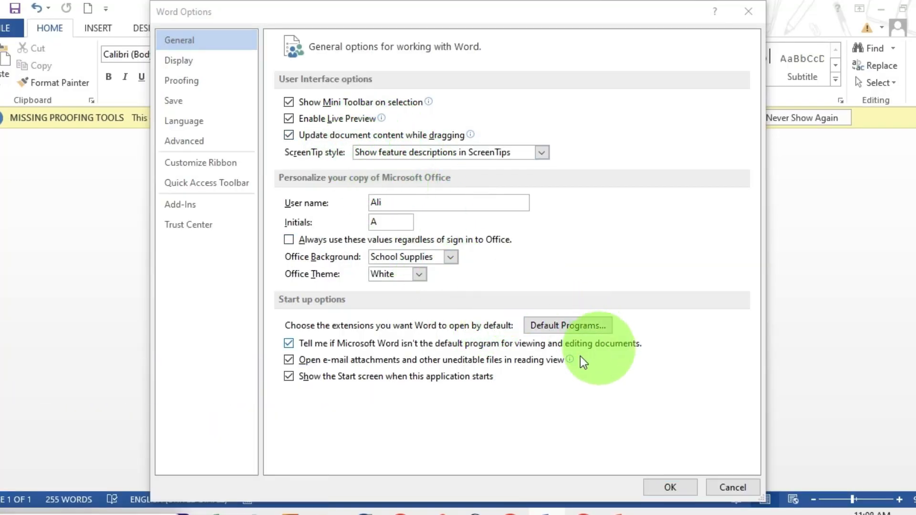
left_click(465, 350)
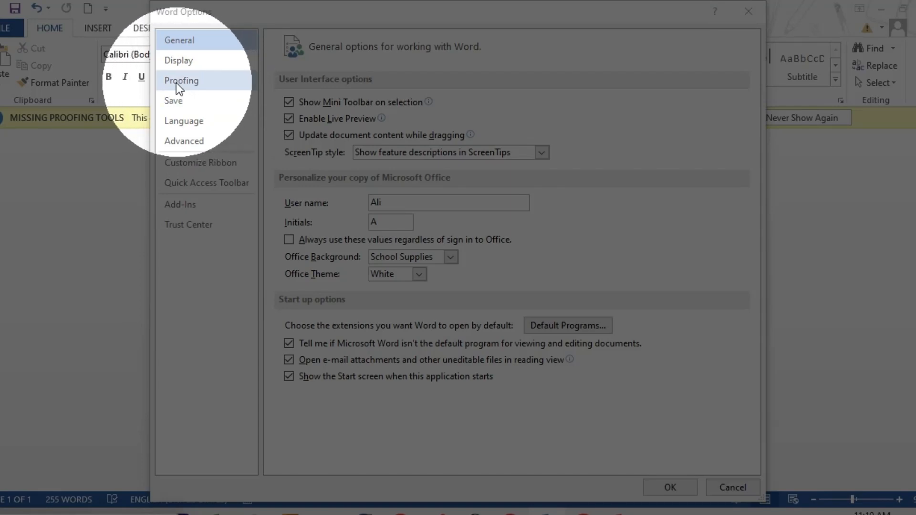
left_click(182, 82)
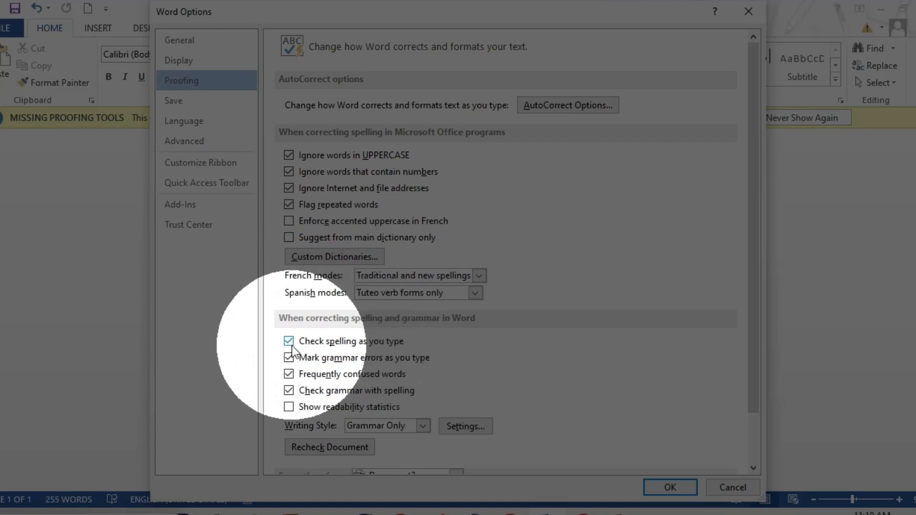
left_click(334, 341)
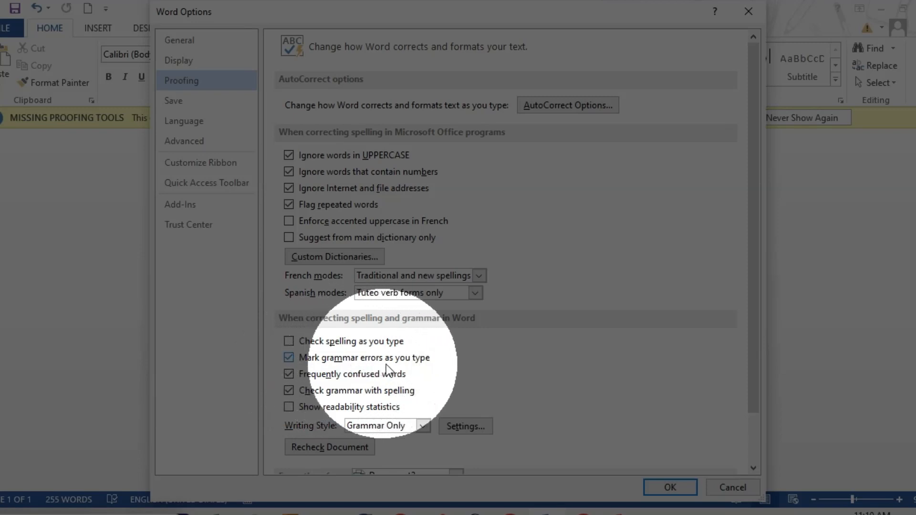
left_click(289, 359)
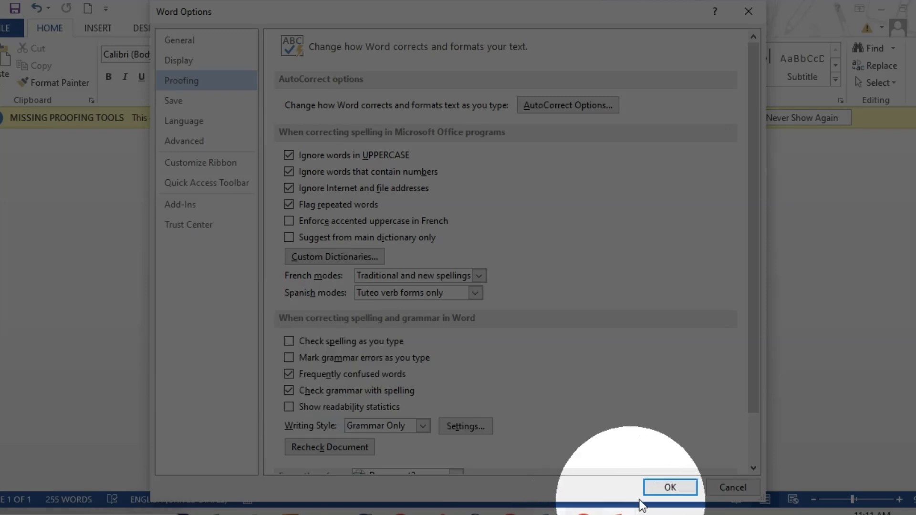
left_click(669, 487)
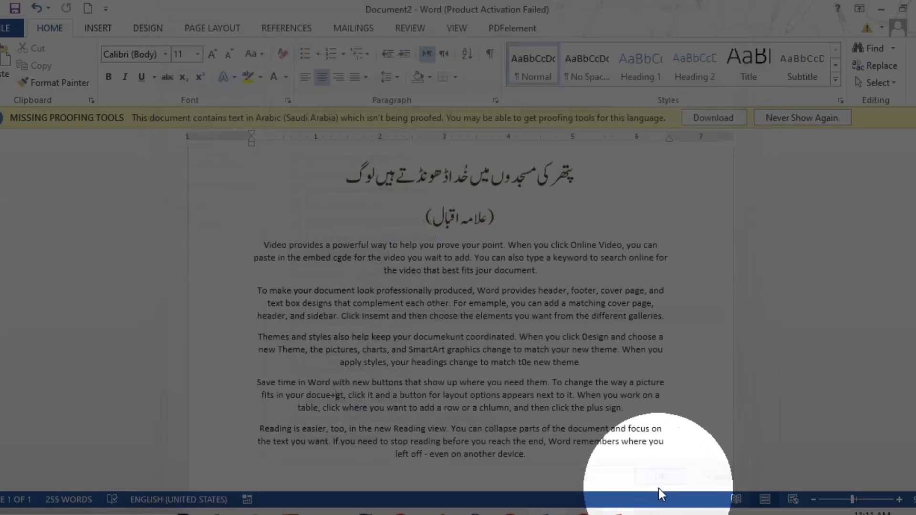
Step: Replace the letter "د" with "ج" in the word "خُدا" in the second verse line, using the Urdu keyboard layout
left_click(466, 180)
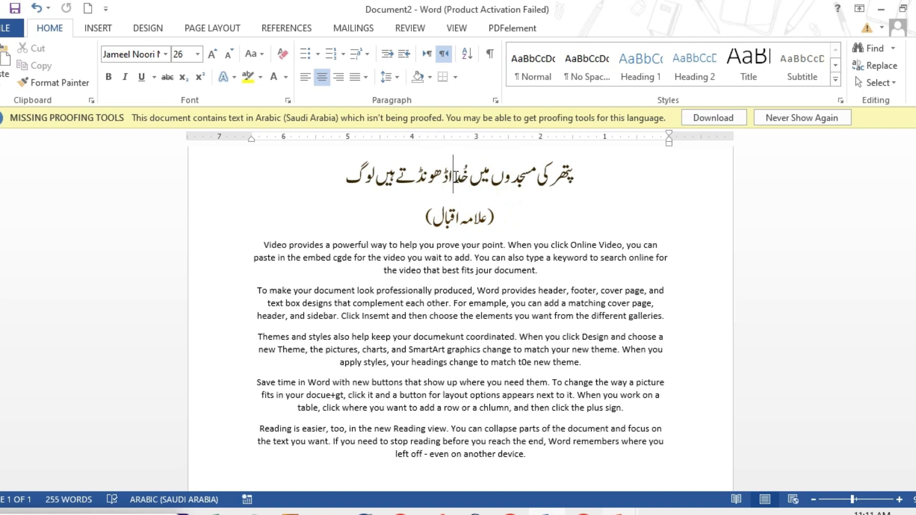
key("ctrl+z")
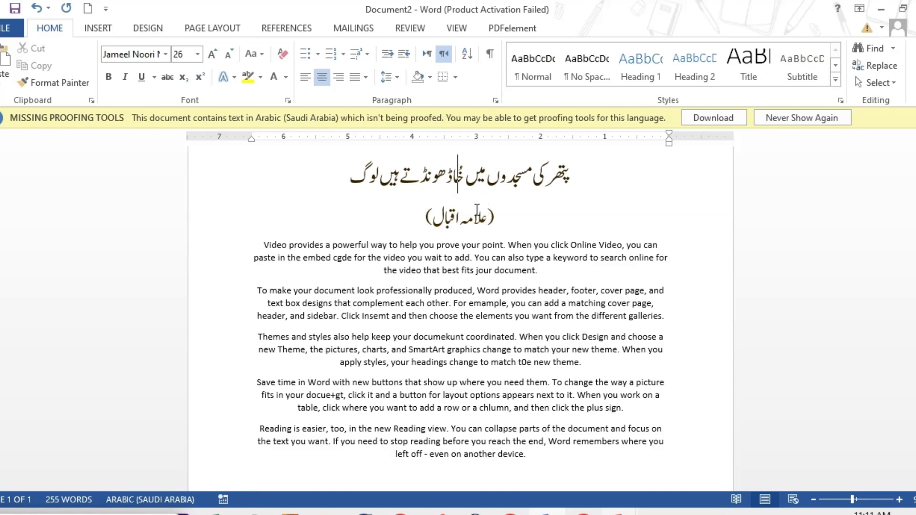
key("alt+shift")
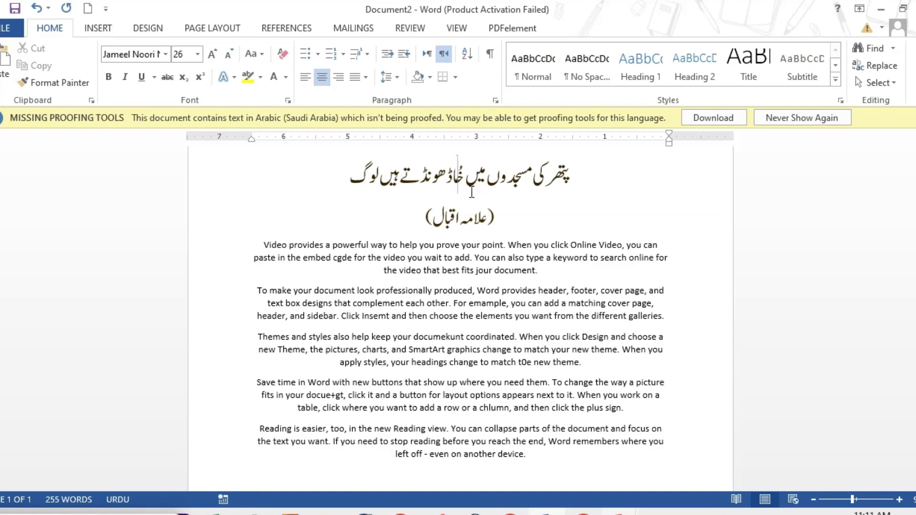
type("د")
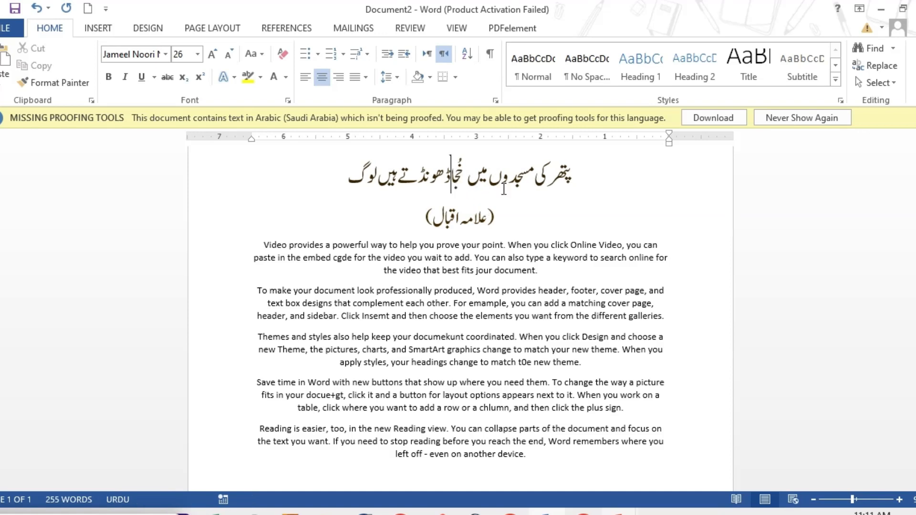
key("alt+shift")
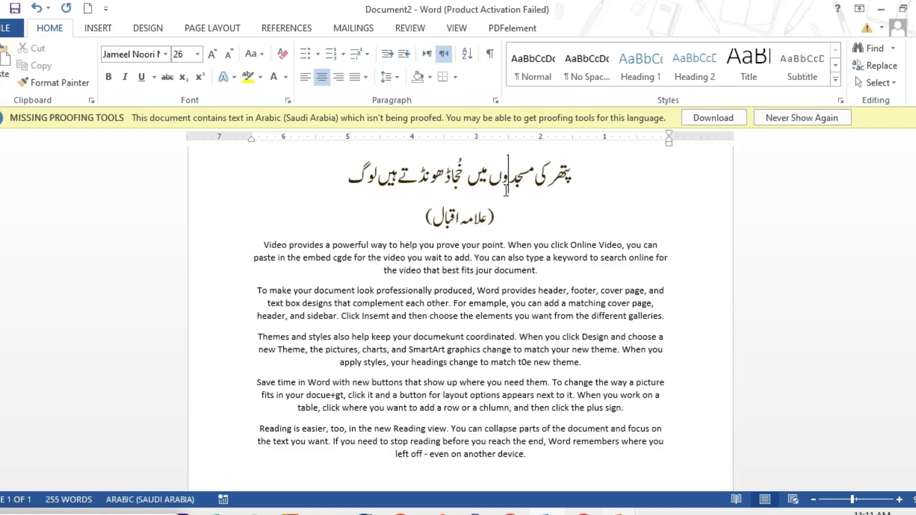
Step: Delete and re-enter the letter "د" in the word "مسجدوں" in the second verse line
key("BackSpace")
type("د")
type("دلوں کی عمارتوں میں کہیں بندگی نہیں")
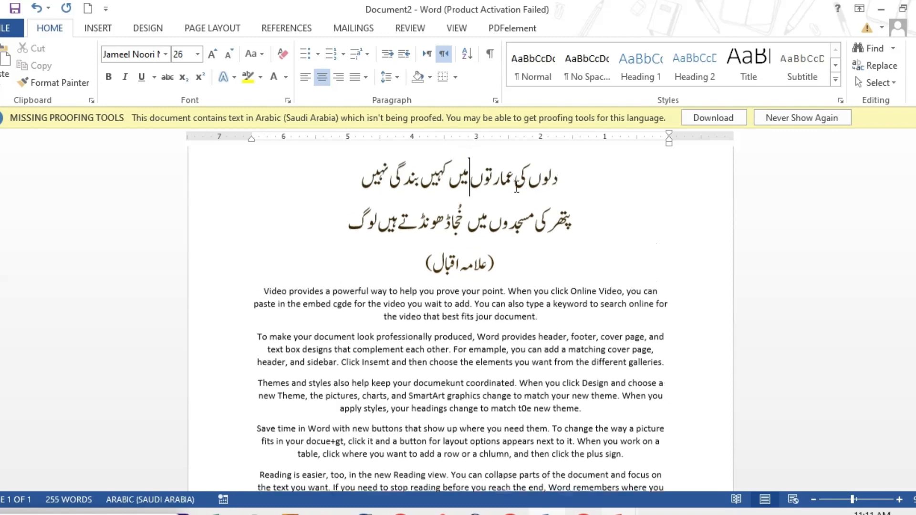
left_click(486, 179)
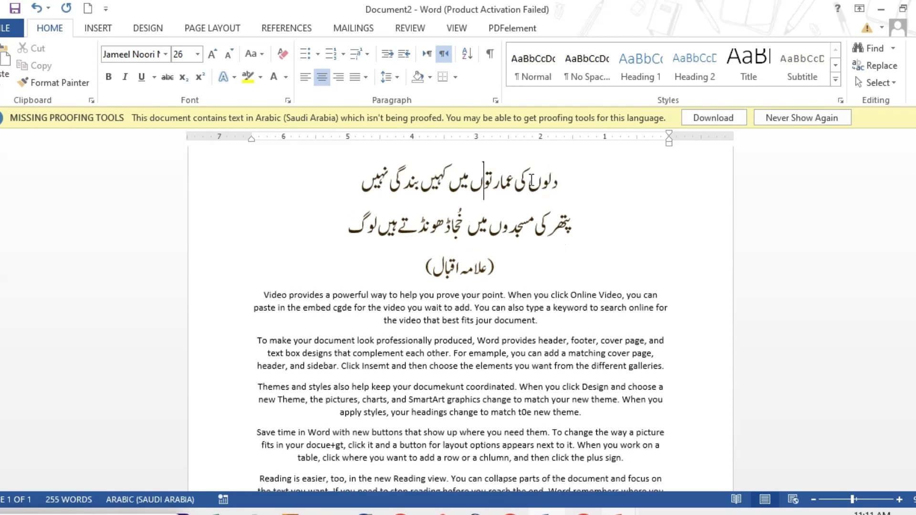
left_click(455, 228)
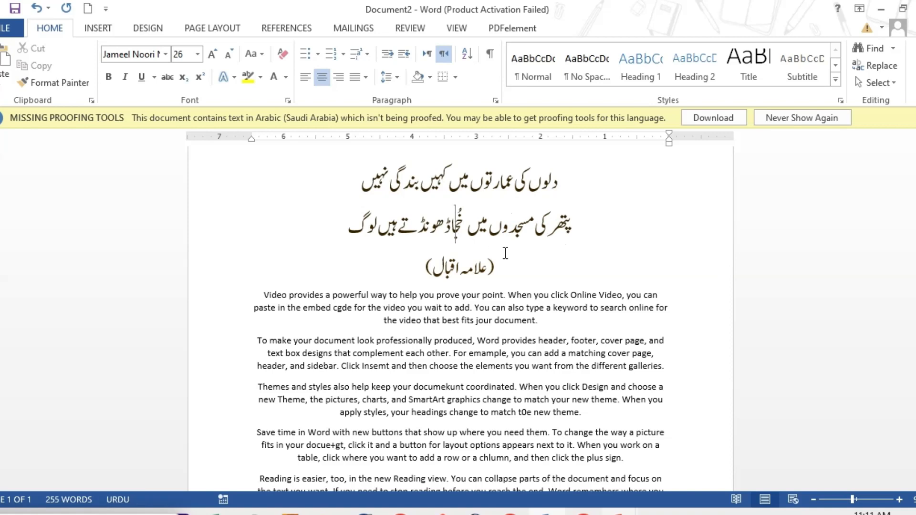
Step: Undo the letter edits in the second verse line, including the "ج" in "خُدا", and switch the keyboard language to English
key("ctrl+z")
key("ctrl+z")
key("ctrl+z")
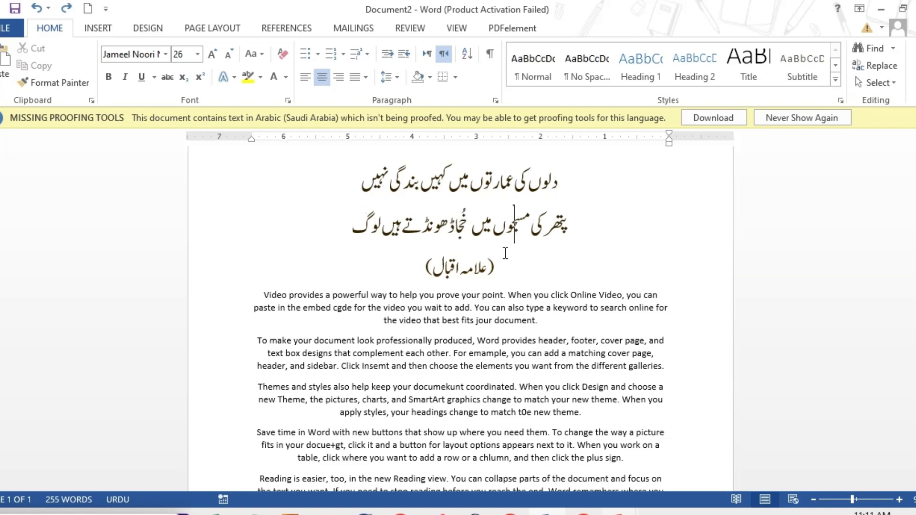
key("ctrl+z")
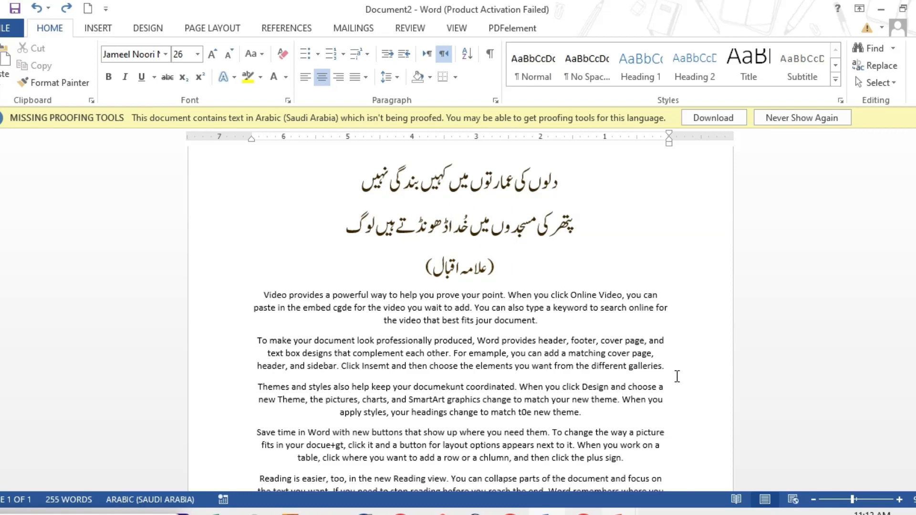
key("alt+shift")
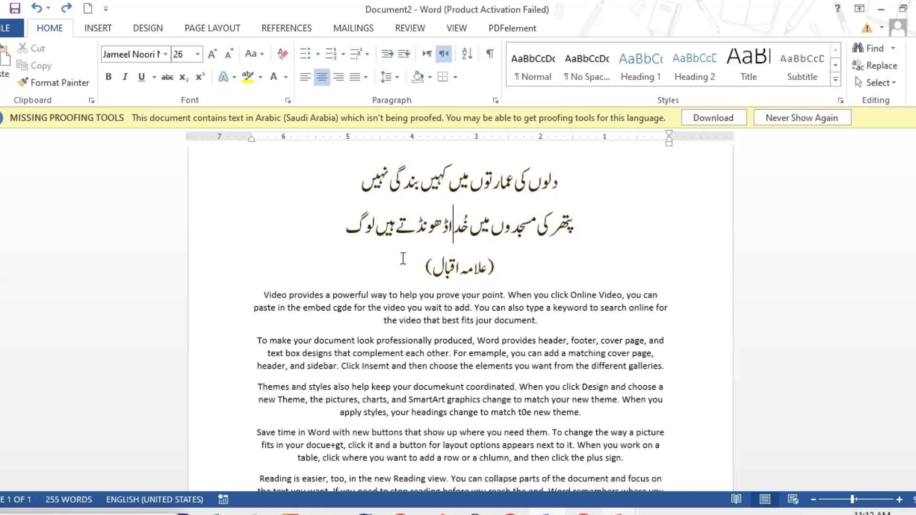
Step: Turn on "Check spelling as you type" and "Mark grammar errors as you type" in the proofing options, and review the English paragraphs
left_click(11, 28)
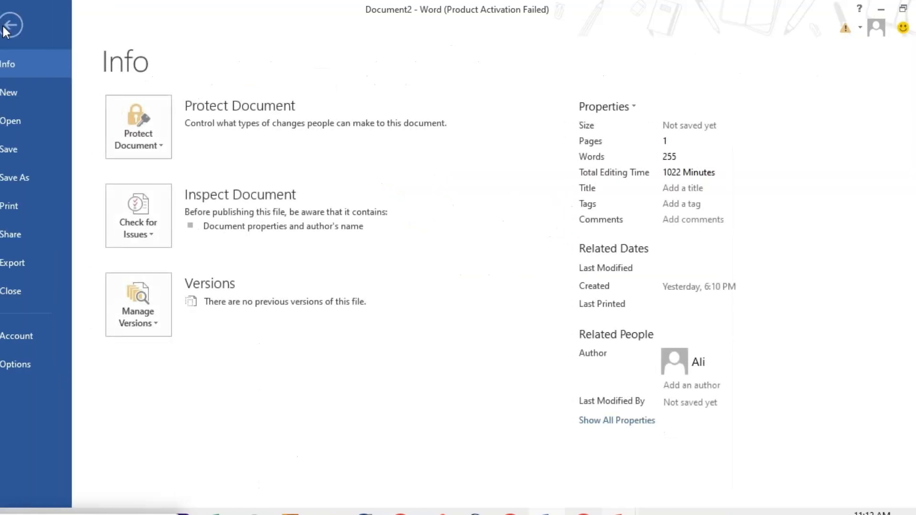
left_click(22, 365)
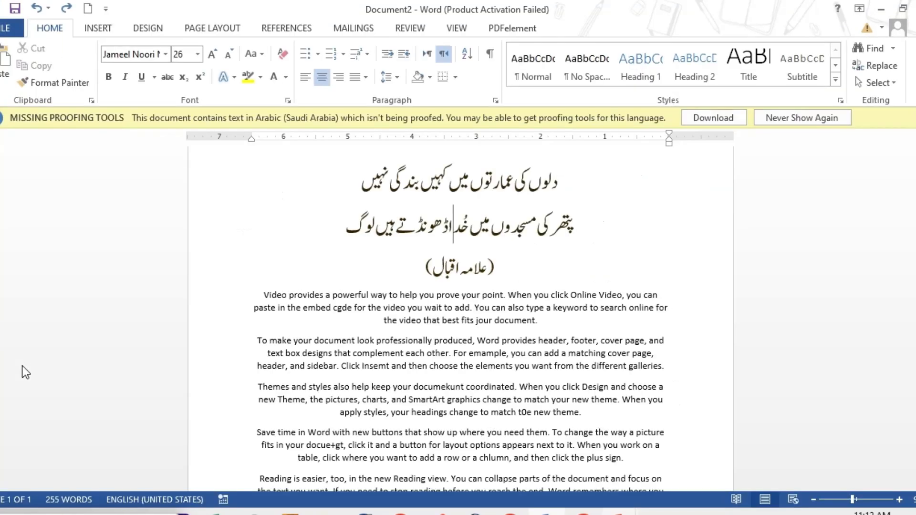
left_click(195, 78)
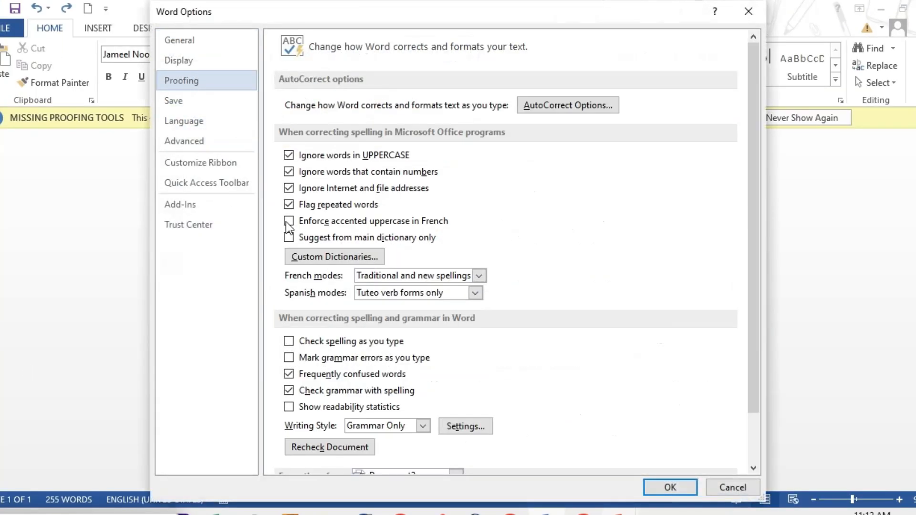
left_click(401, 342)
left_click(300, 358)
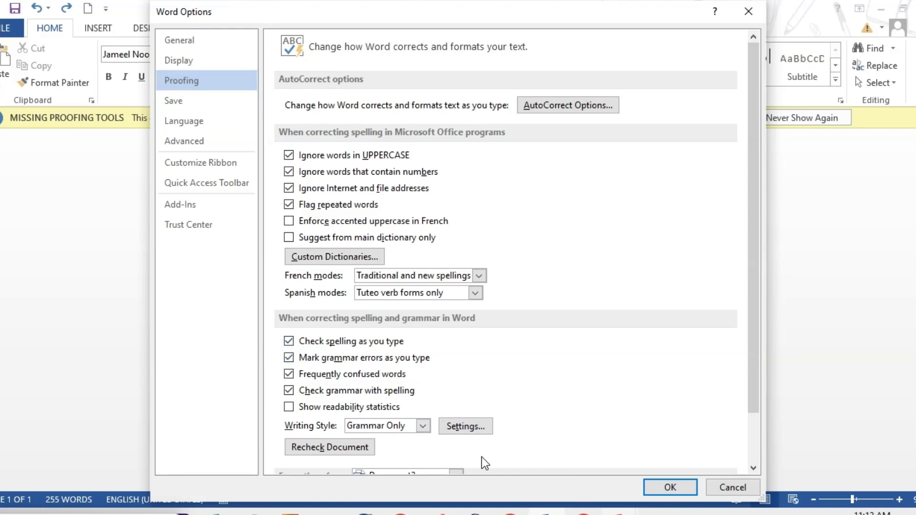
left_click(670, 487)
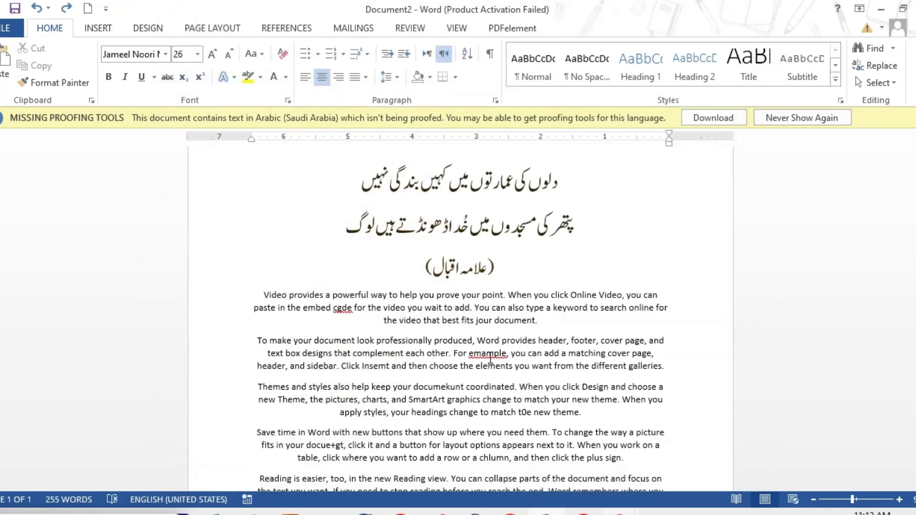
left_click(494, 354)
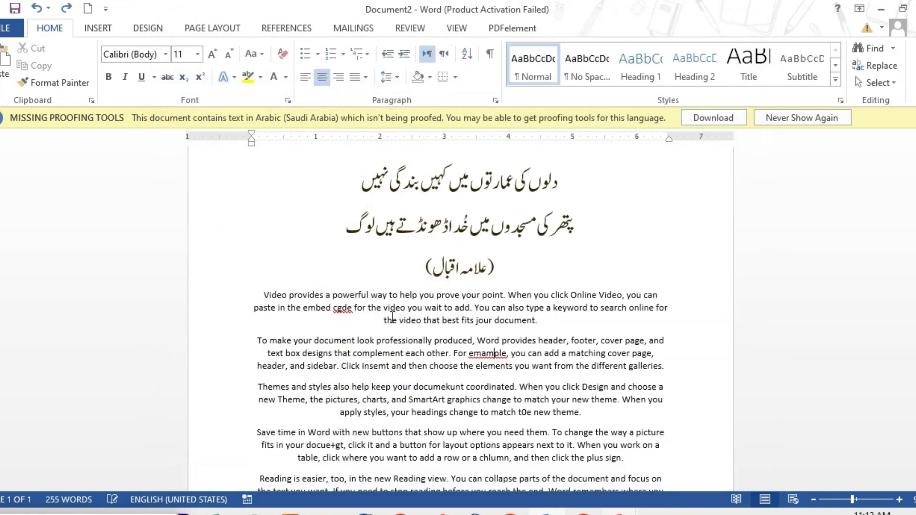
scroll(598, 352, "down", 3)
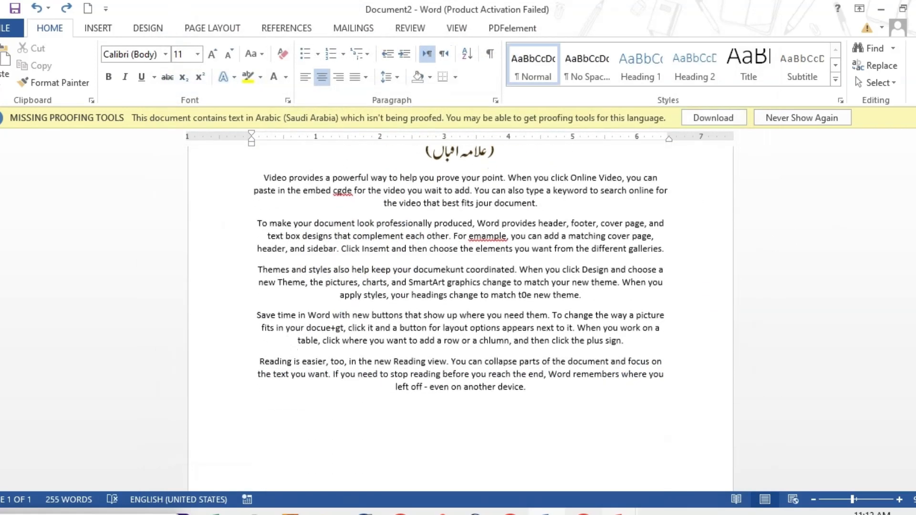
scroll(598, 353, "up", 3)
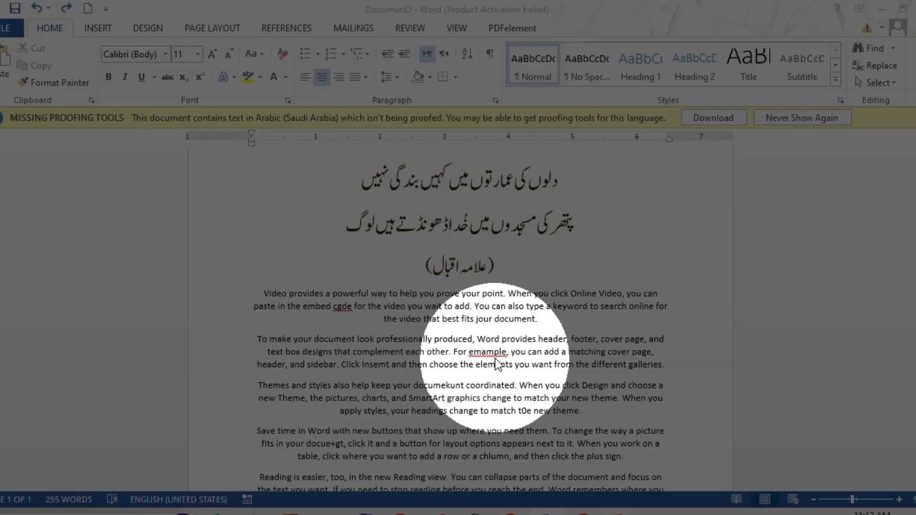
Step: Turn off "Check spelling as you type" and "Mark grammar errors as you type" and check the word "cgde" in the first English paragraph
left_click(4, 30)
left_click(21, 368)
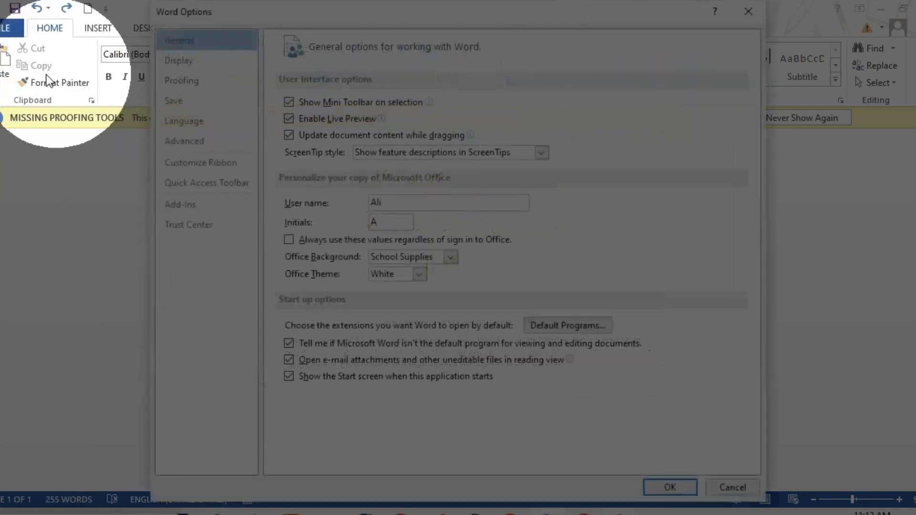
left_click(188, 81)
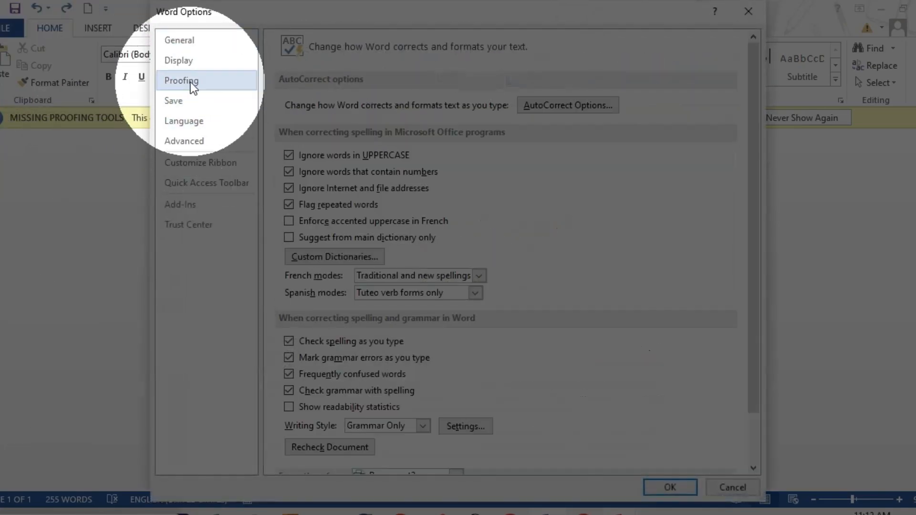
left_click(289, 341)
left_click(289, 357)
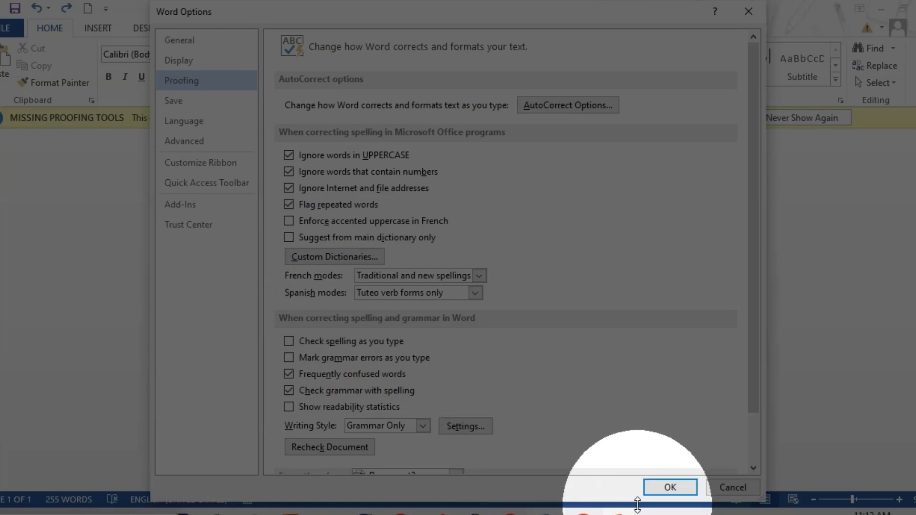
left_click(665, 488)
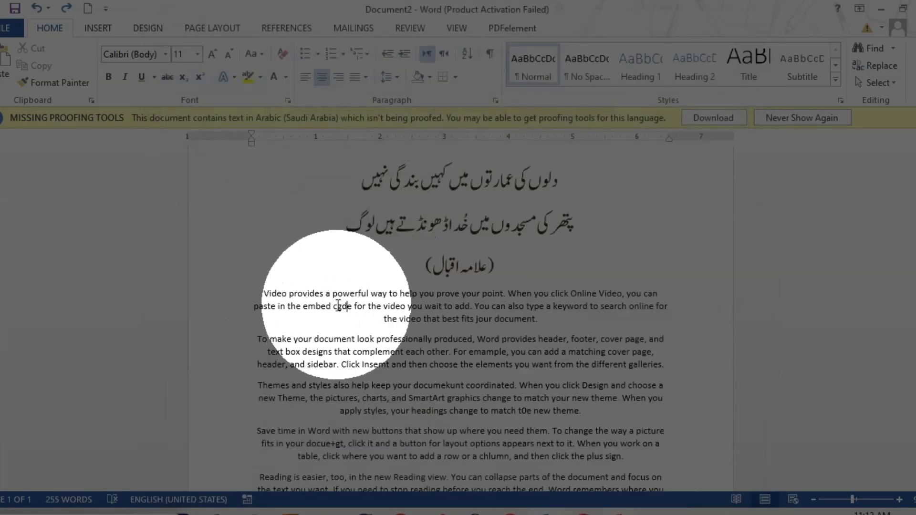
left_click(346, 307)
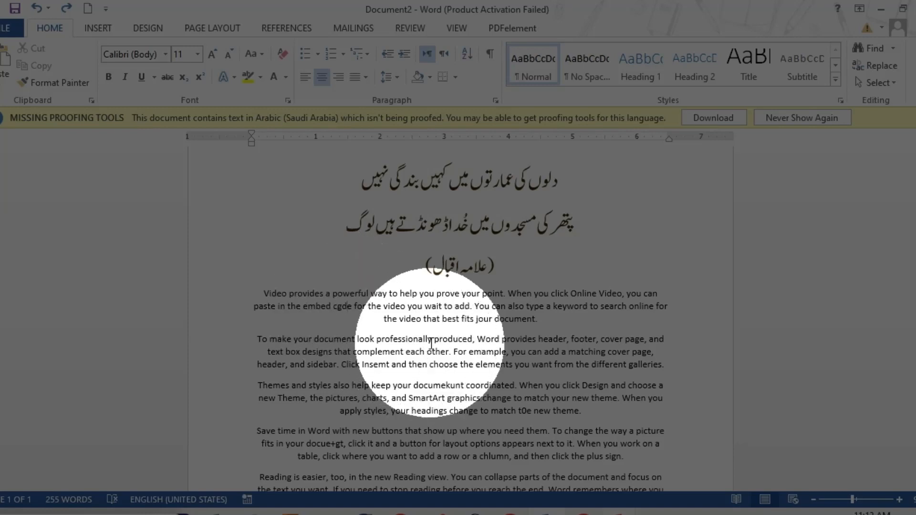
Step: Re-enable "Check spelling as you type" and "Mark grammar errors as you type" in the Word proofing options
left_click(10, 28)
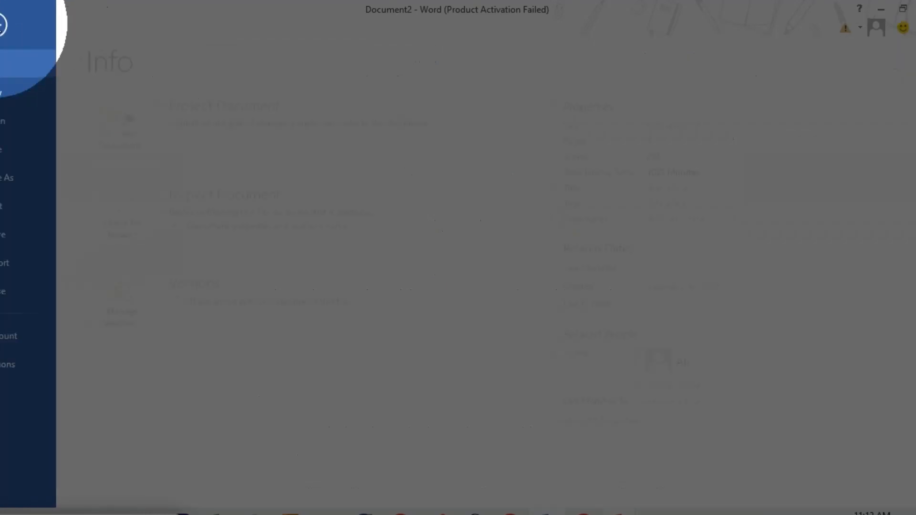
left_click(7, 364)
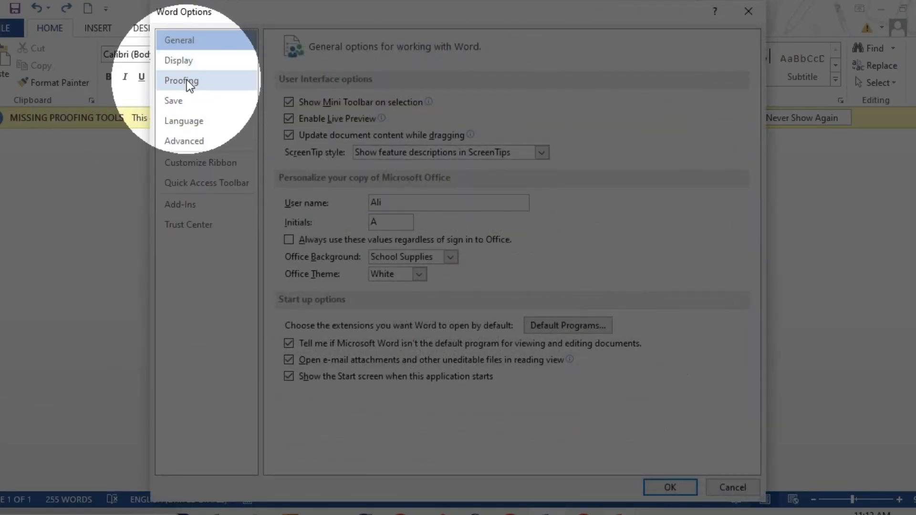
left_click(187, 79)
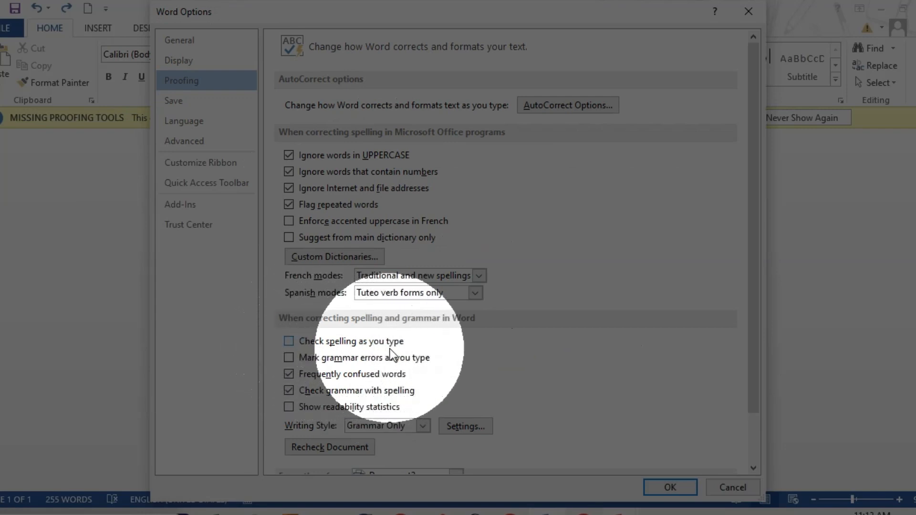
left_click(289, 340)
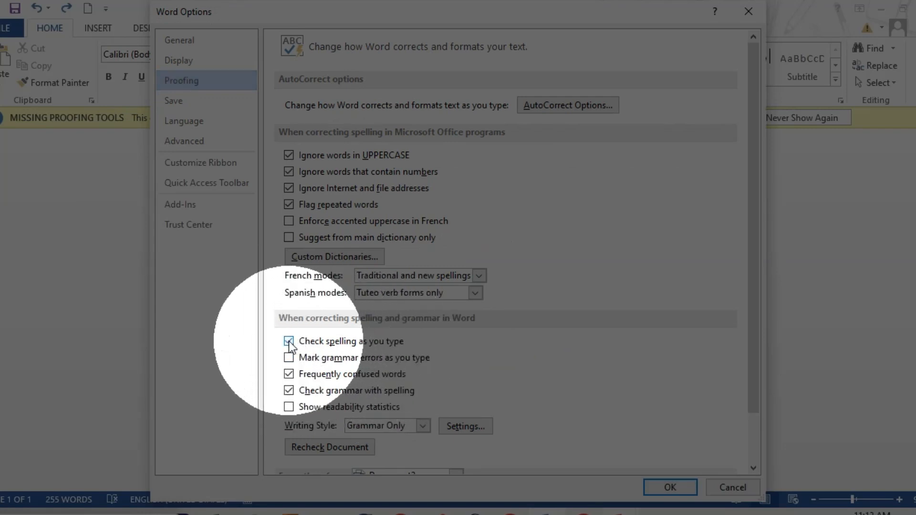
left_click(288, 357)
left_click(670, 487)
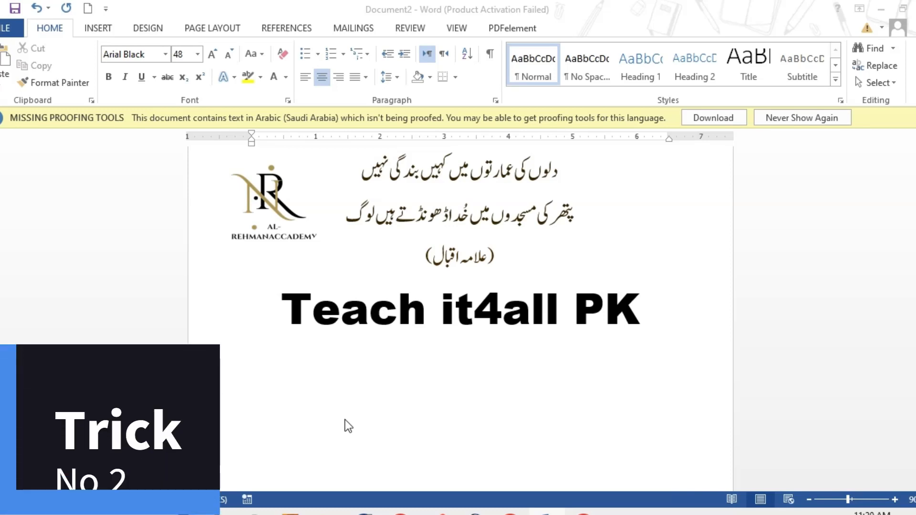
Step: Insert two full-width horizontal lines below the "Teach it4all PK" heading, one from "___" and one from "---"
left_click(324, 399)
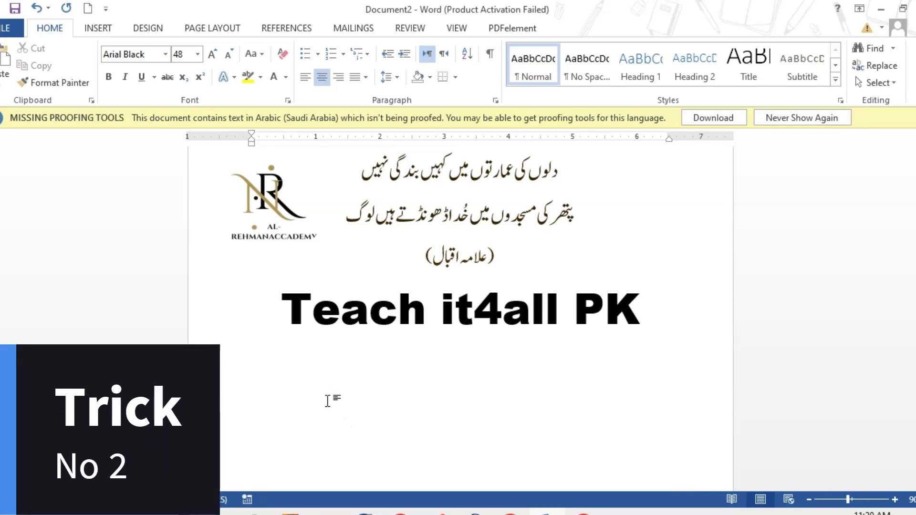
type("___")
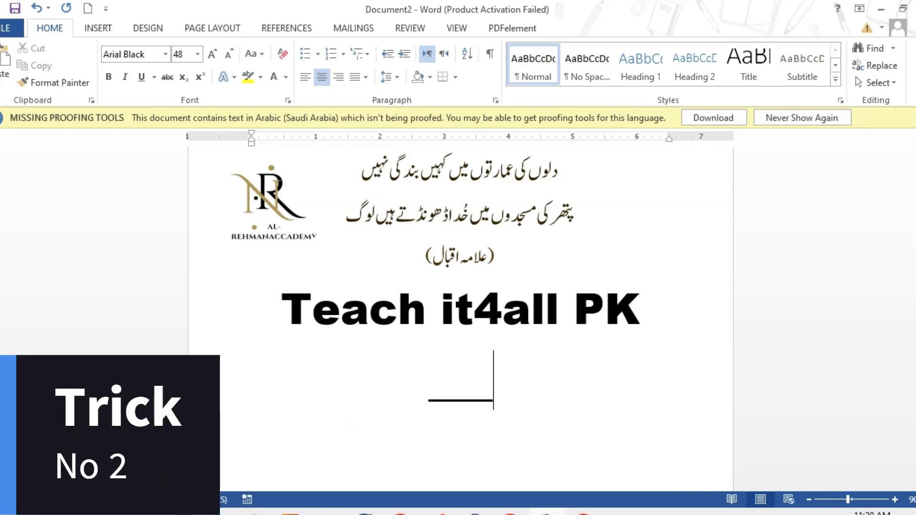
type("__")
key("Return")
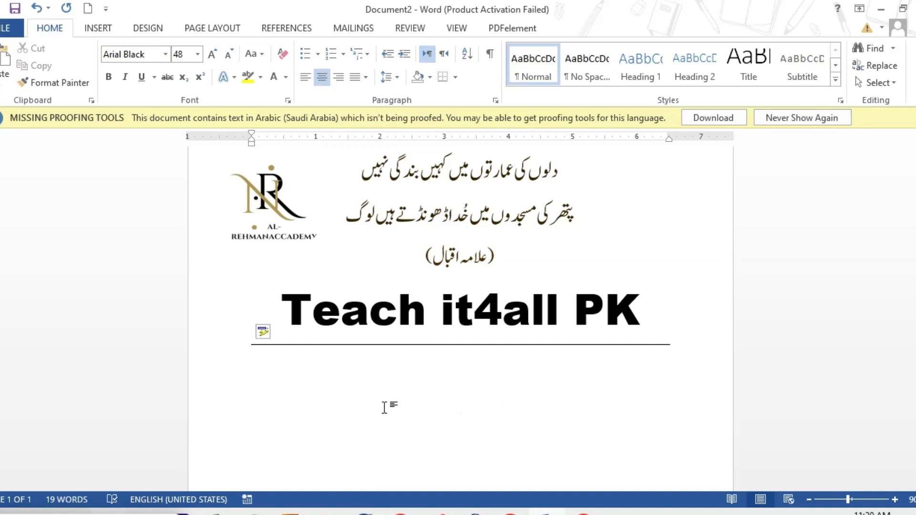
type("---")
key("Return")
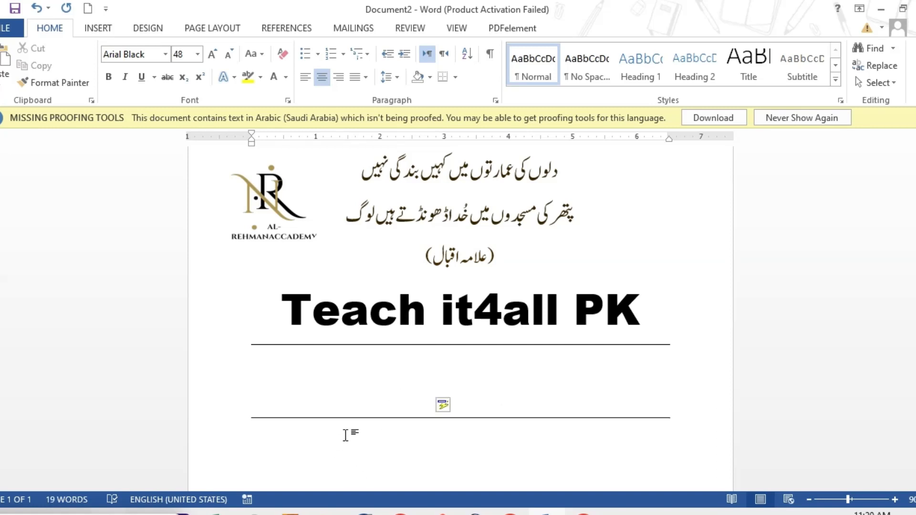
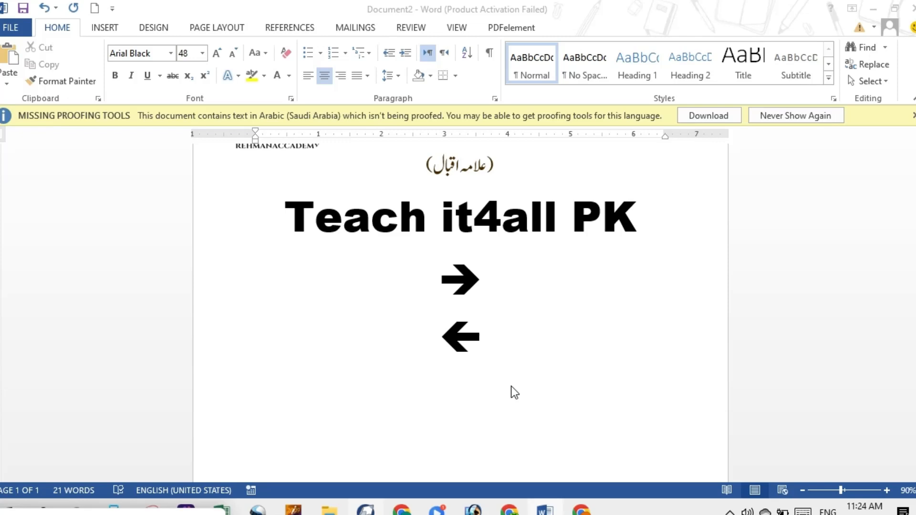
Step: Insert a thin left arrow from "<--" on the empty line below the bold left arrow
left_click(477, 385)
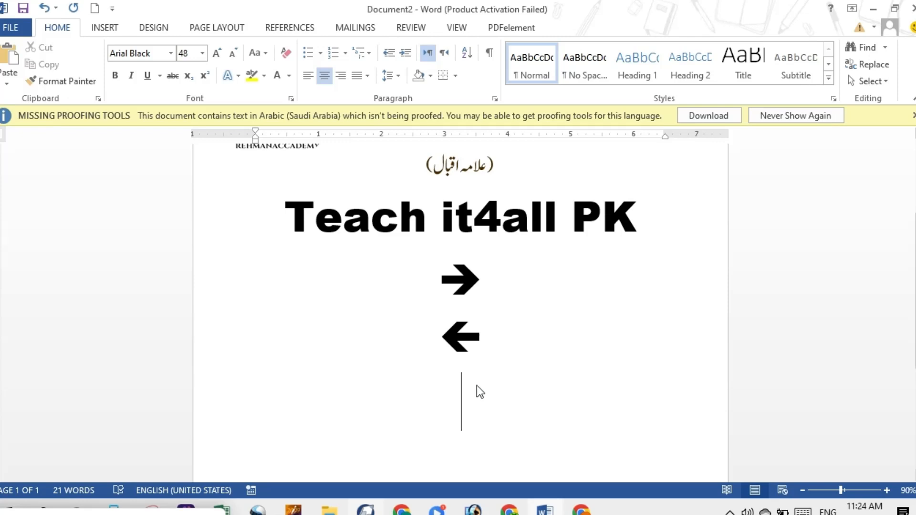
type(",")
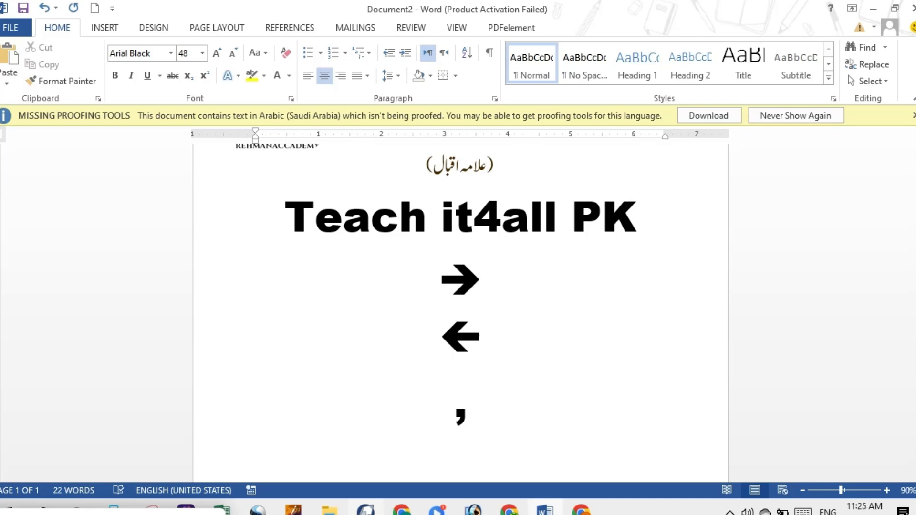
key("BackSpace")
type("<")
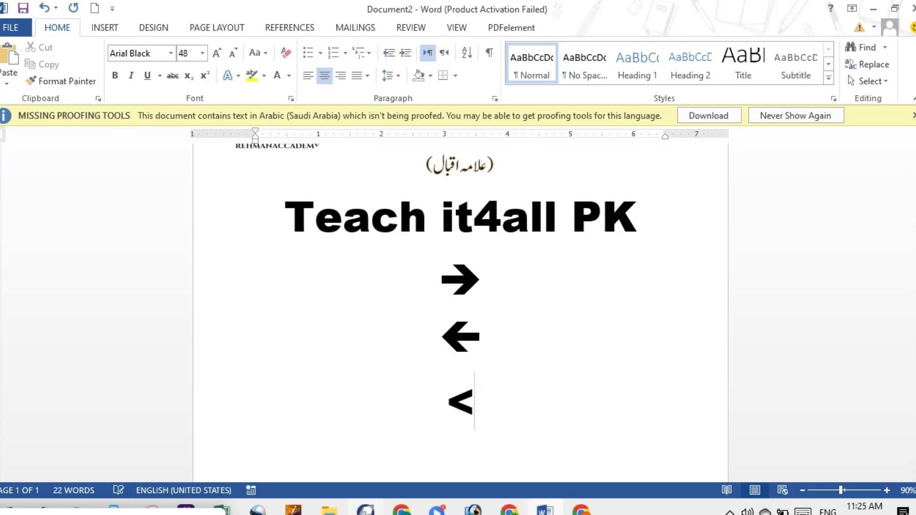
type("--")
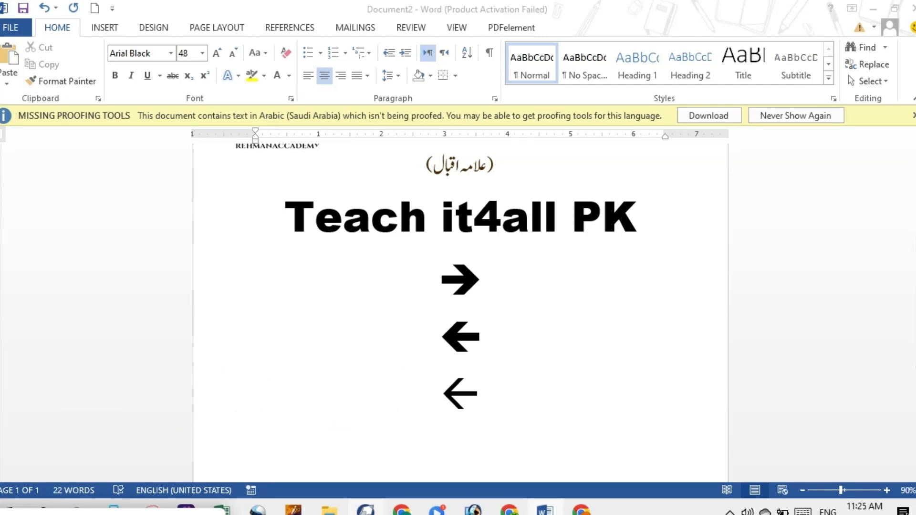
Step: Insert a smiley face from ":)" beside the right arrow, and undo its automatic conversion
left_click(509, 280)
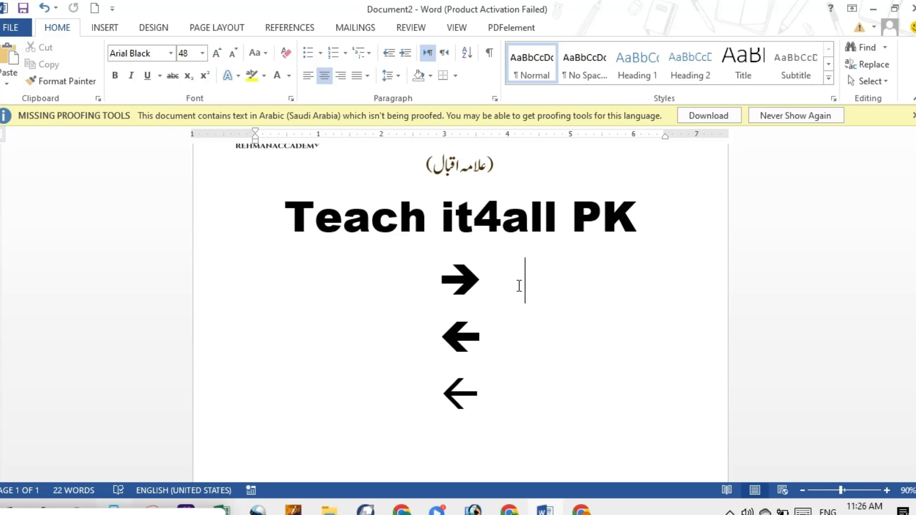
type(":")
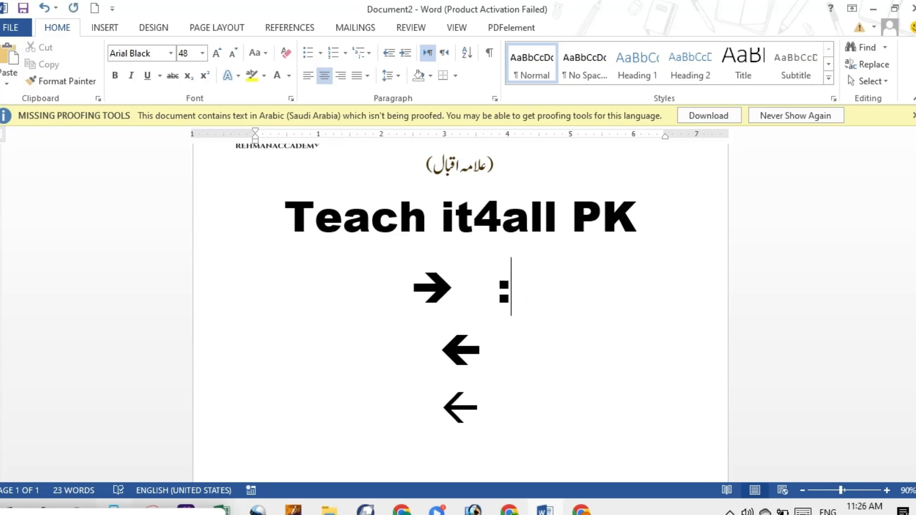
type(")")
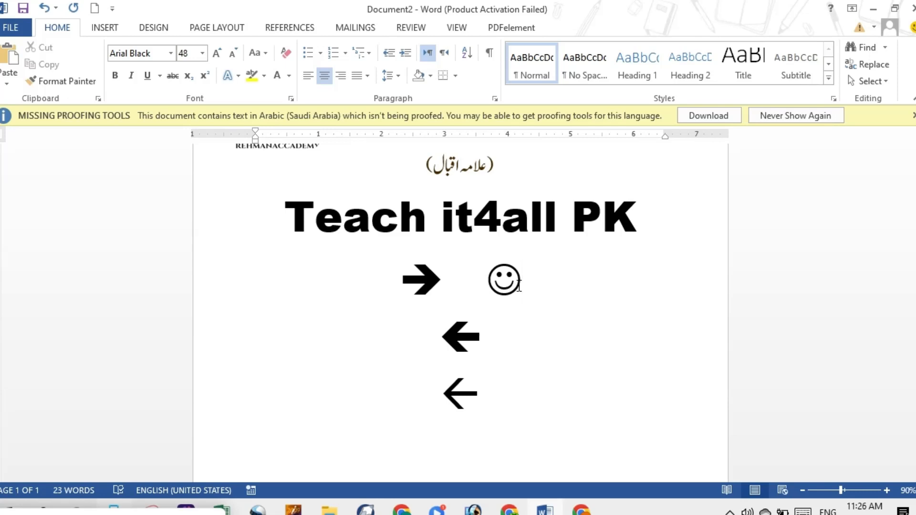
key("ctrl+z")
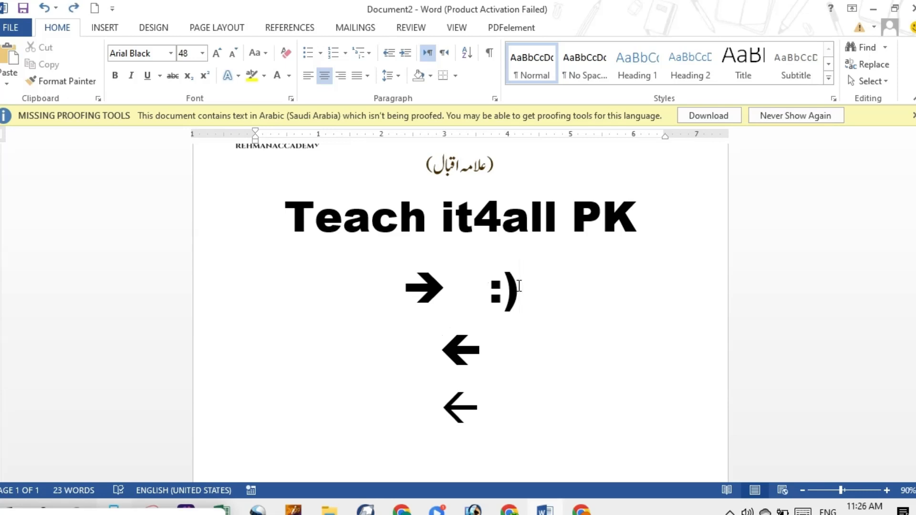
Step: Replace the plain ":)" beside the right arrow with a sad face from ":(", and undo its automatic conversion
key("BackSpace")
key("BackSpace")
type(":")
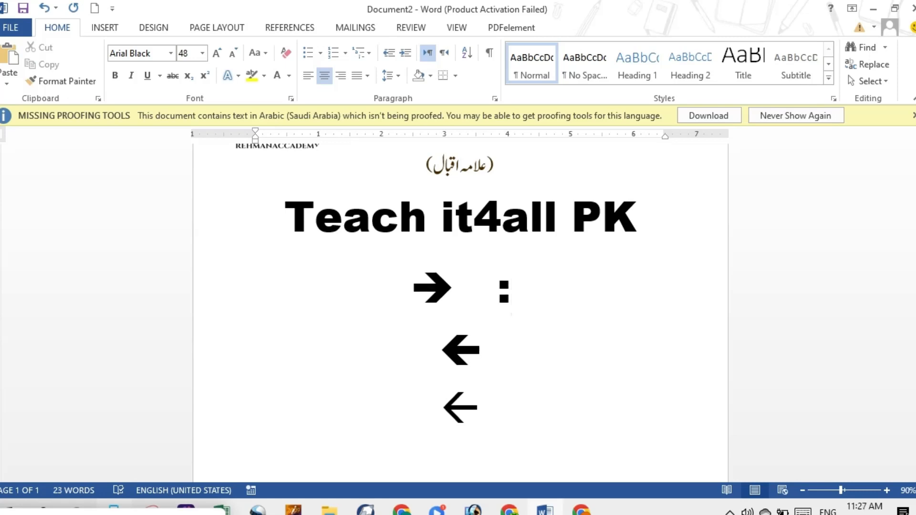
type("(")
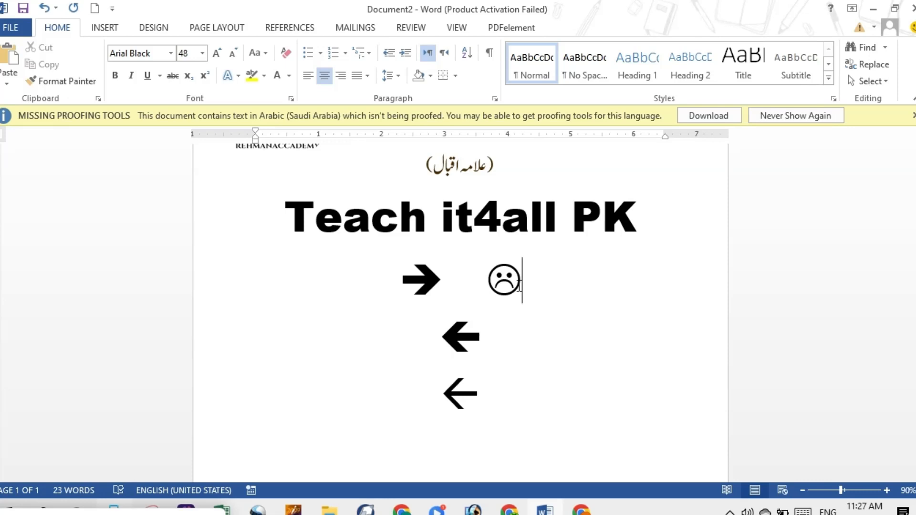
key("ctrl+z")
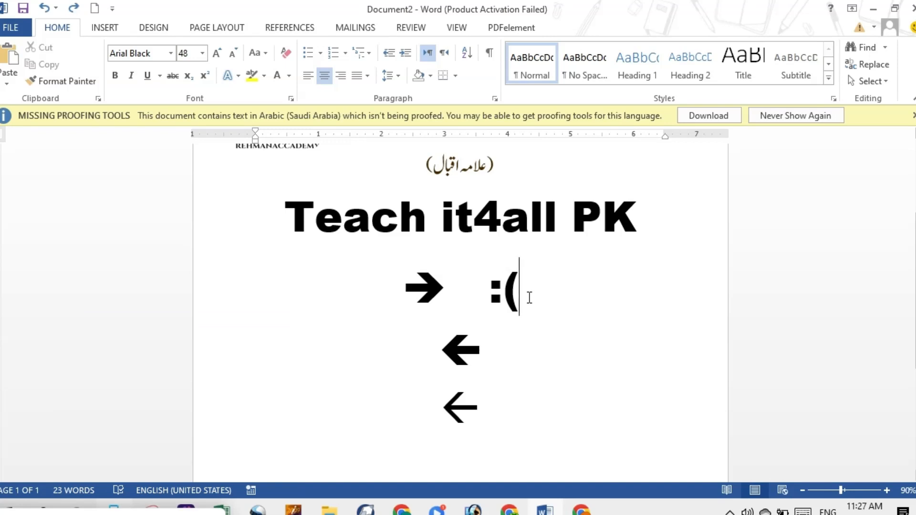
Step: Change the emoticon beside the right arrow to ":)" and back to ":(", undoing each automatic conversion
key("BackSpace")
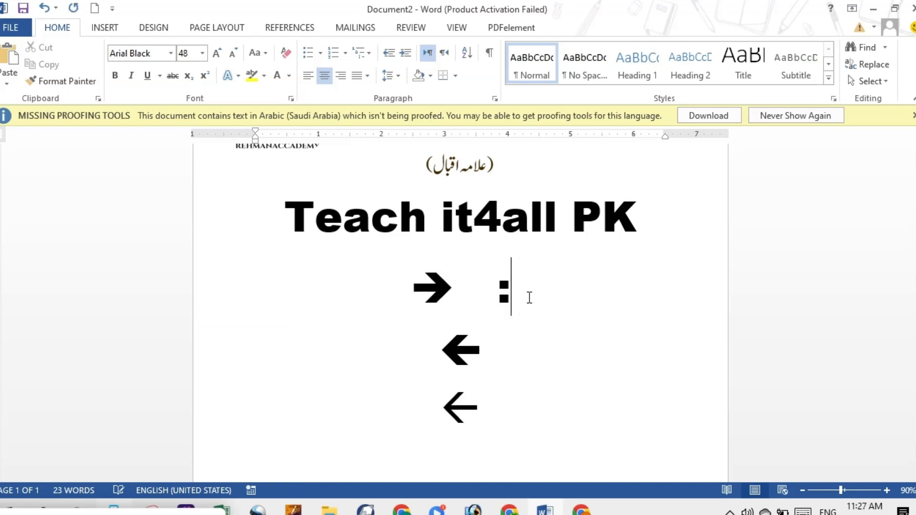
type(")")
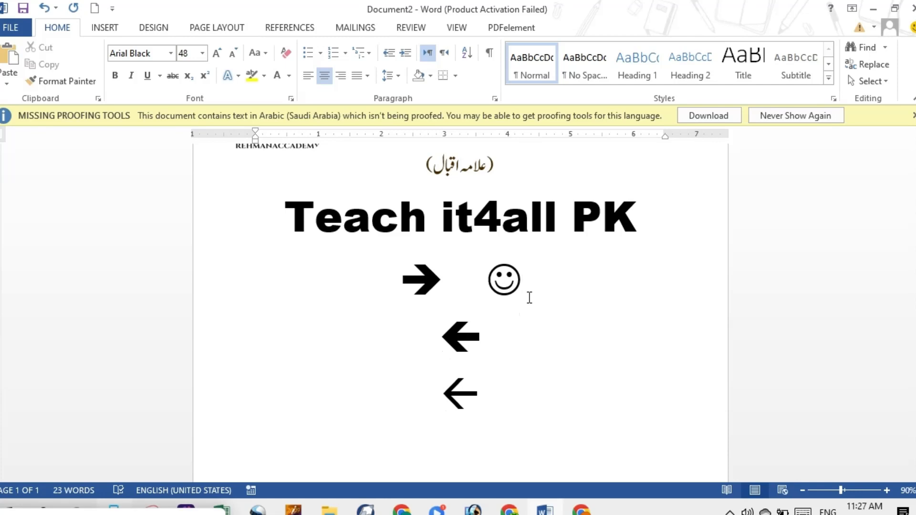
key("ctrl+z")
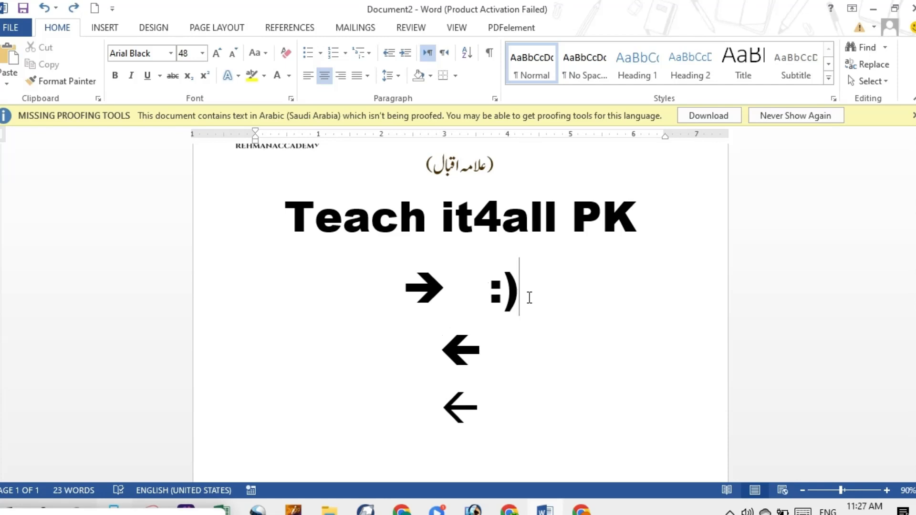
type("(")
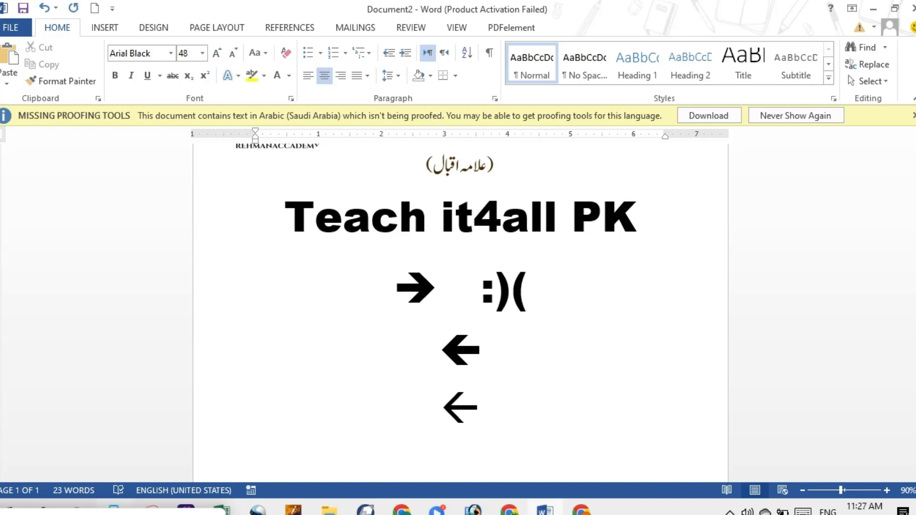
key("BackSpace")
key("BackSpace")
type("(")
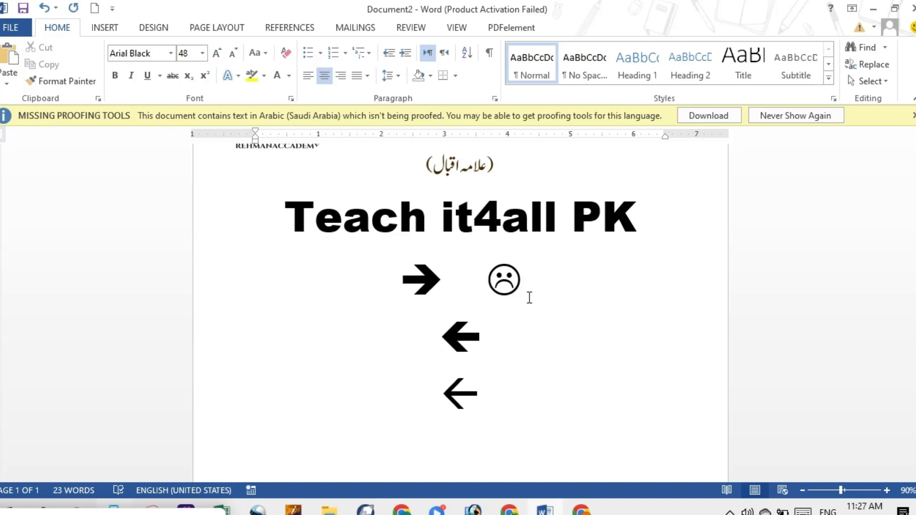
key("ctrl+z")
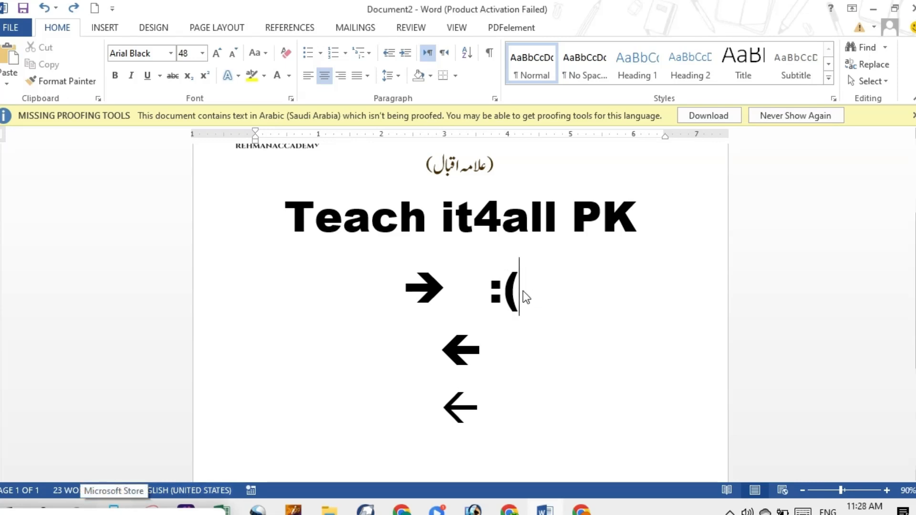
Step: Replace the plain ":(" beside the right arrow with a trademark symbol made from "(tm)"
key("BackSpace")
key("BackSpace")
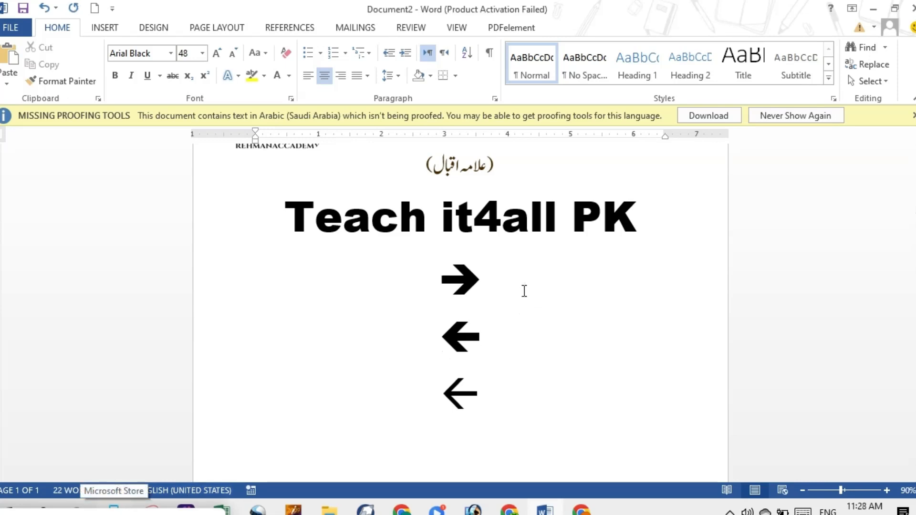
type("(")
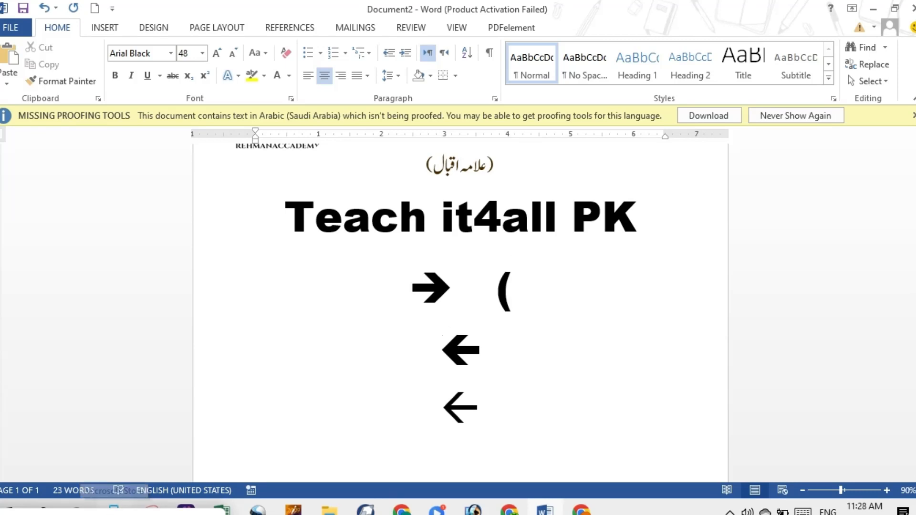
type("tm")
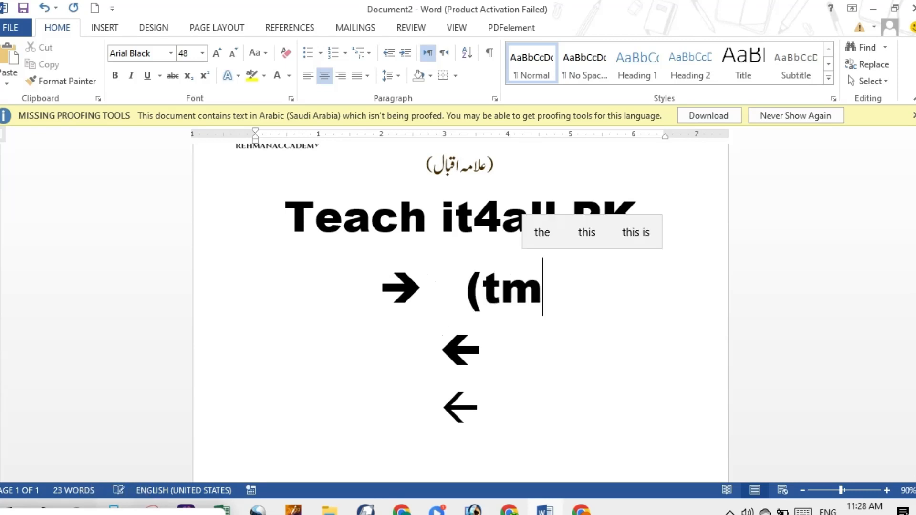
type(")")
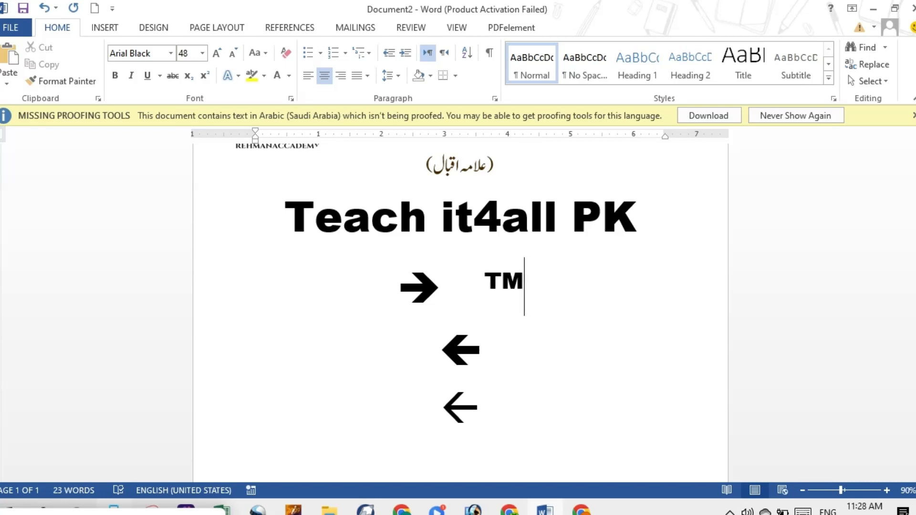
Step: Replace the trademark symbol beside the right arrow with a copyright symbol made from "(c)"
key("Return")
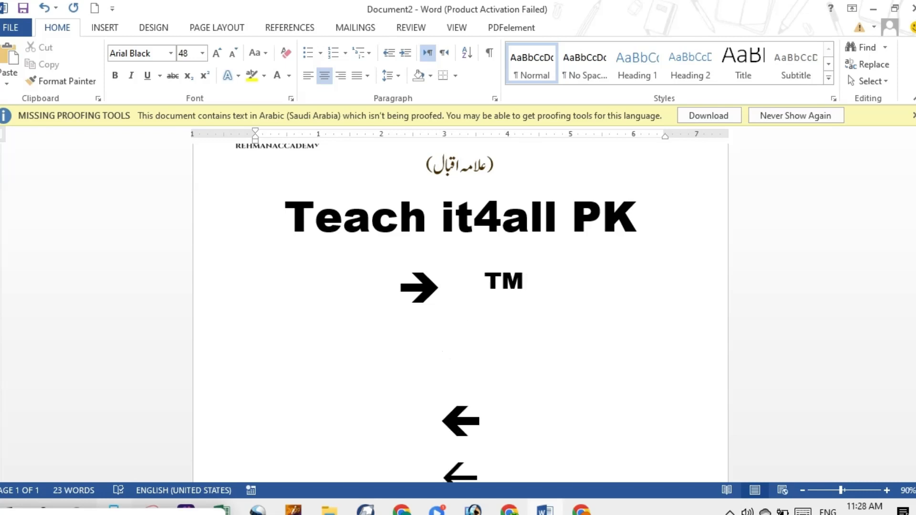
key("BackSpace")
key("BackSpace")
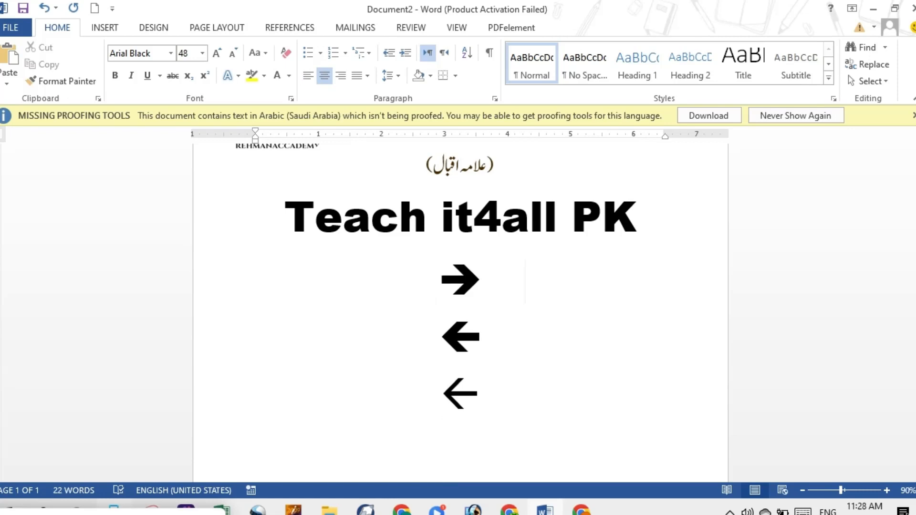
type("(c")
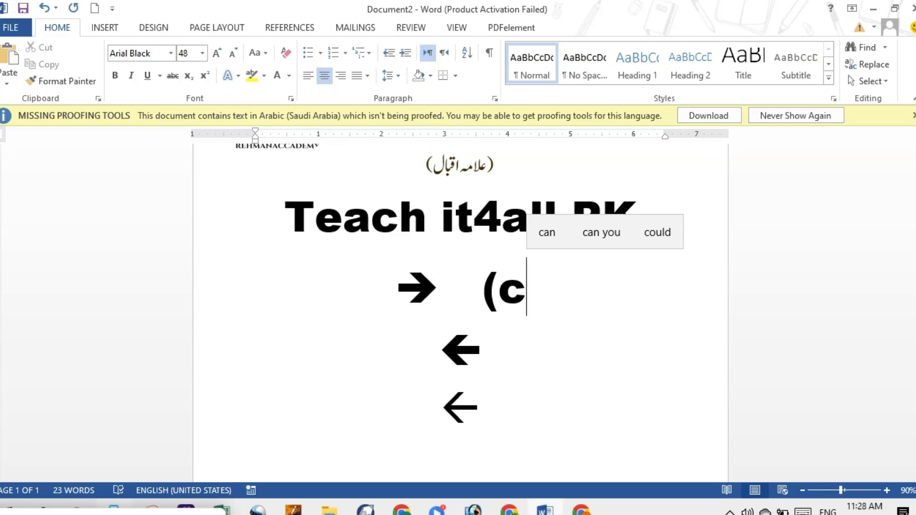
type(")")
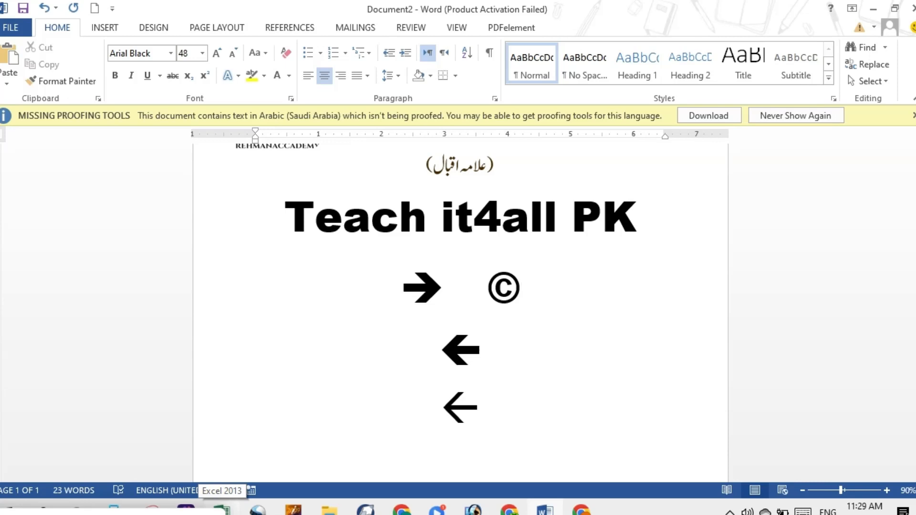
Step: Replace the copyright symbol beside the right arrow with a registered symbol made from "(r)"
left_click(223, 511)
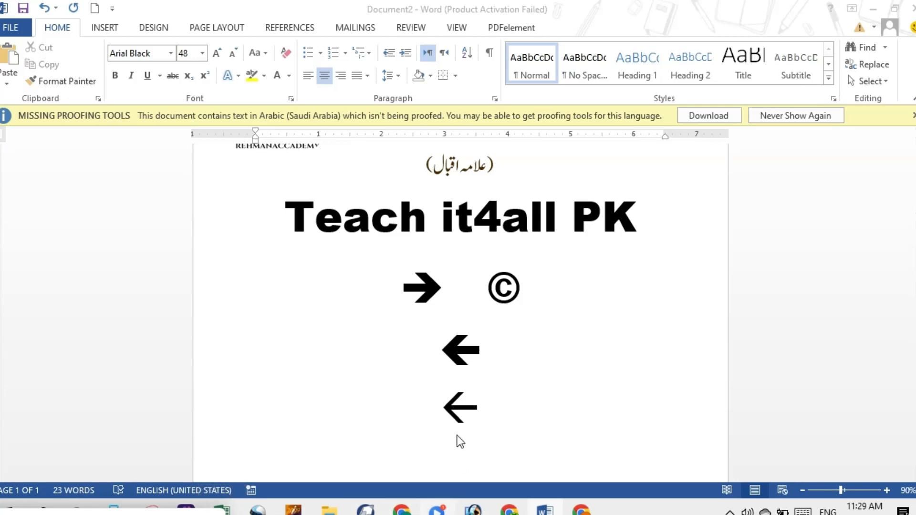
left_click(533, 283)
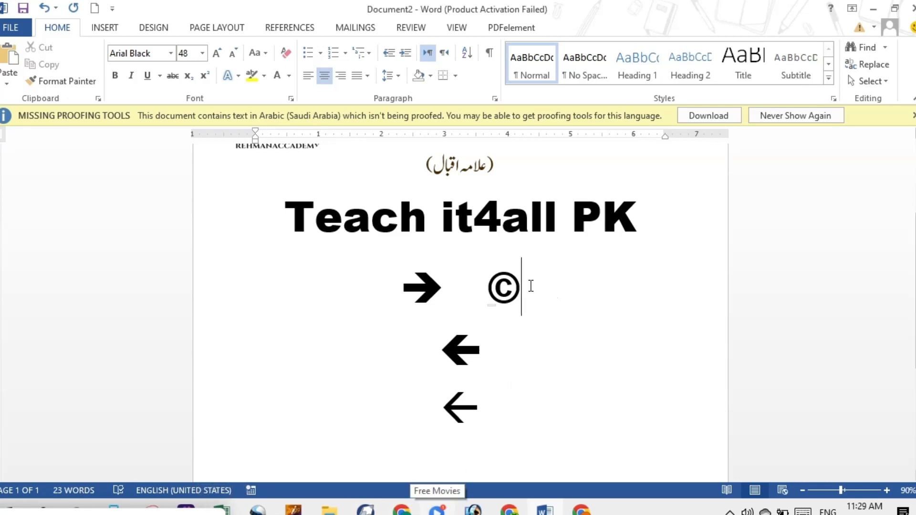
key("ctrl+z")
key("BackSpace")
key("BackSpace")
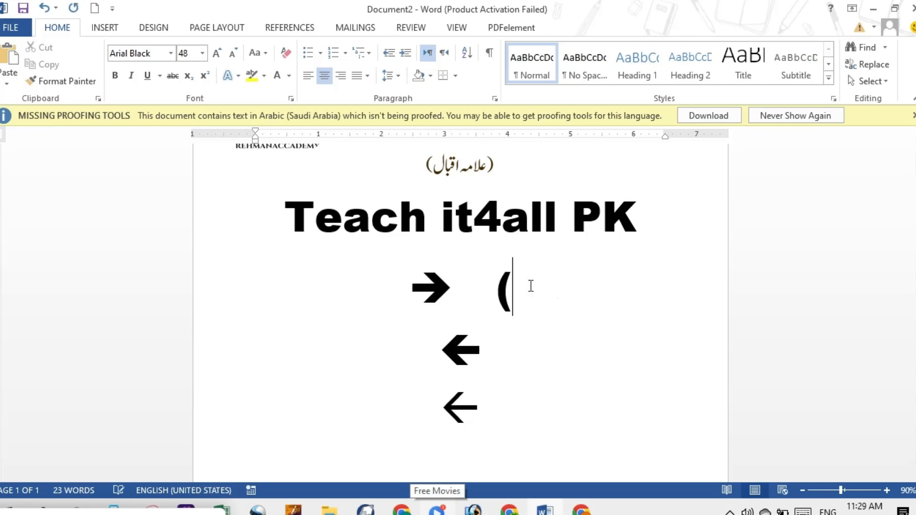
type("r")
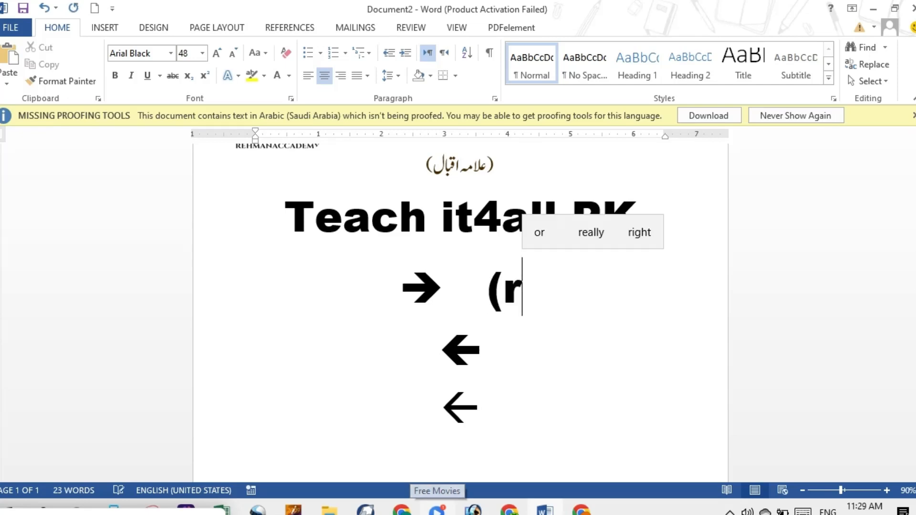
type(")")
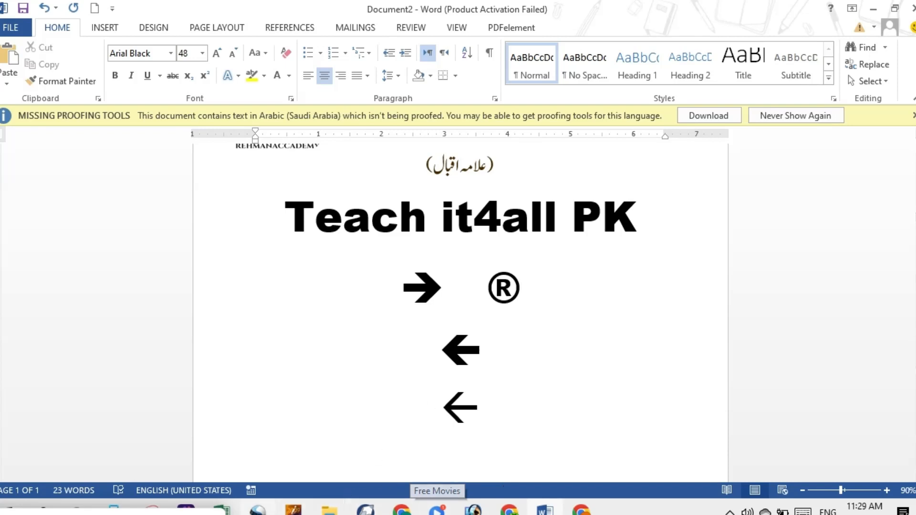
Step: Remove the registered symbol beside the right arrow and enter the misspelled word "thta" in its place
left_click(222, 511)
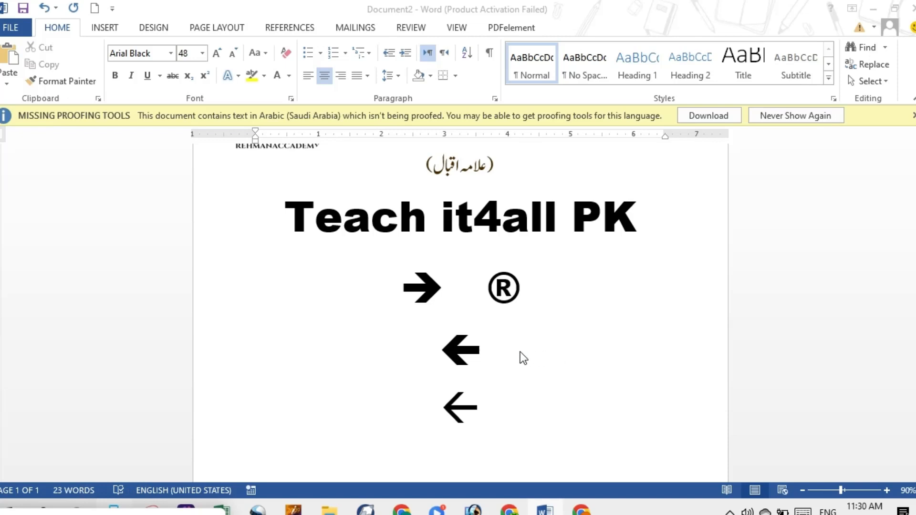
left_click(531, 290)
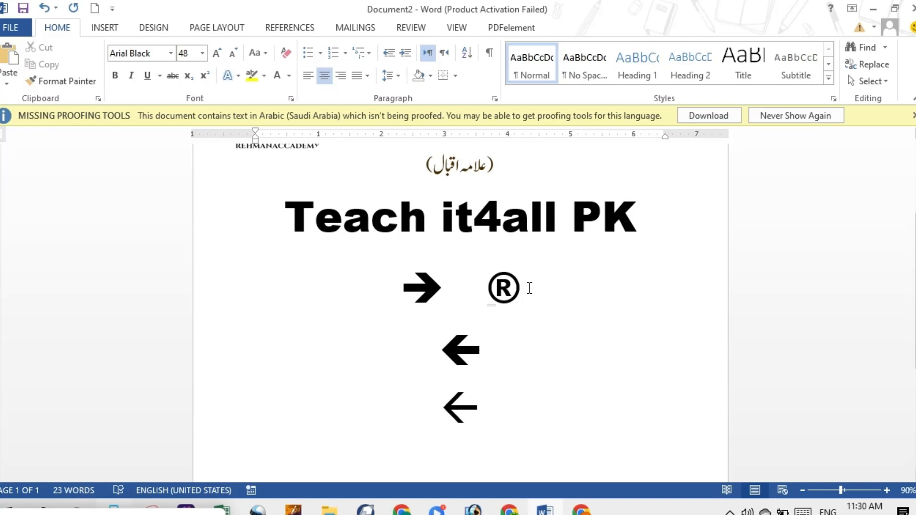
key("ctrl+z")
key("BackSpace")
key("BackSpace")
key("BackSpace")
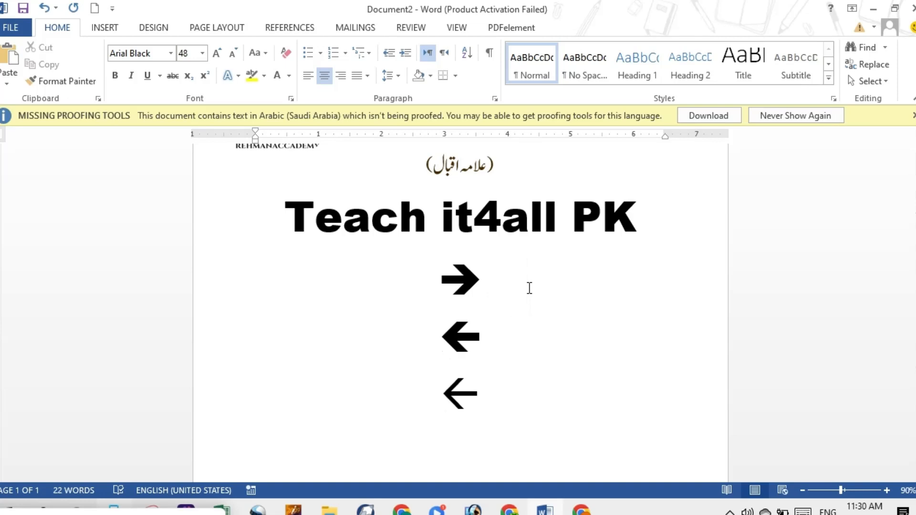
type("th")
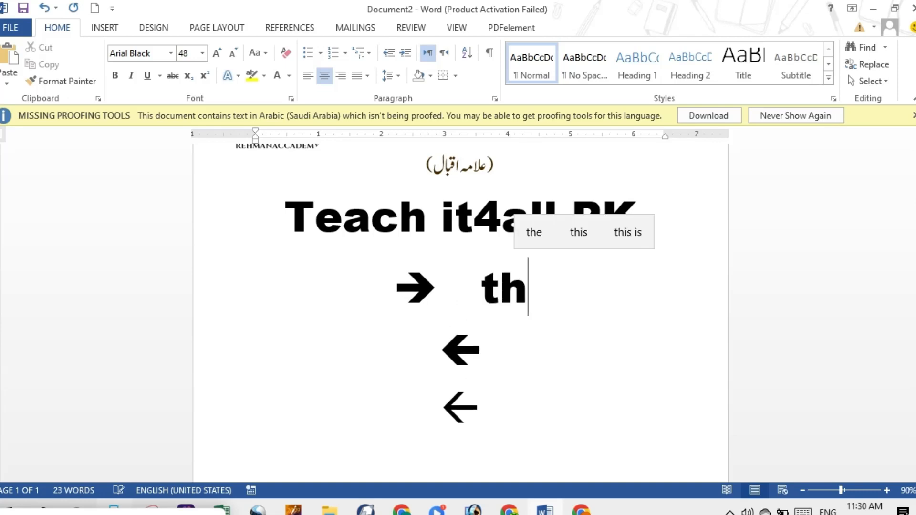
type("that")
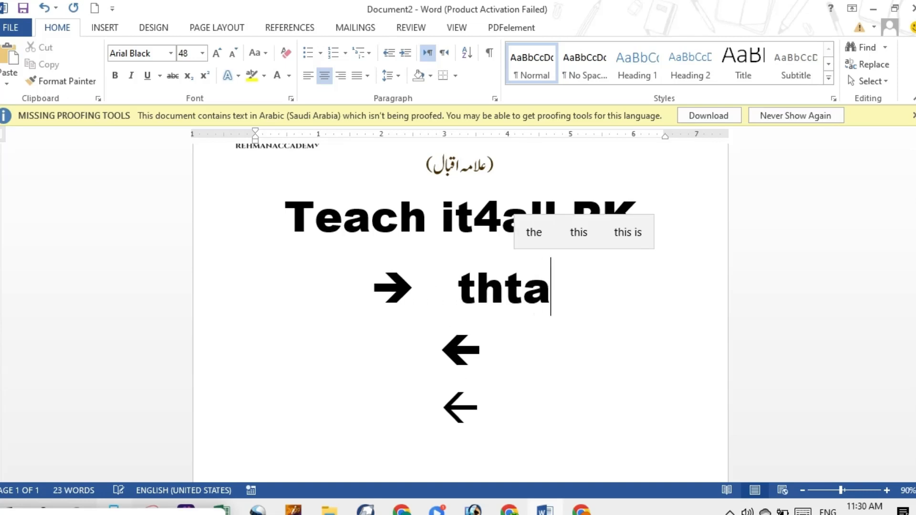
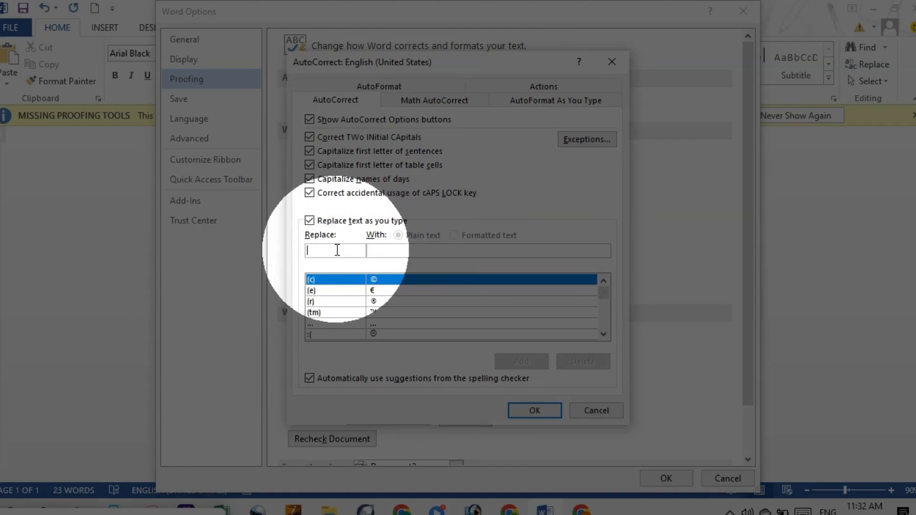
Step: Add an AutoCorrect entry that replaces "boy" with "gril" and close the Word options
type("boy")
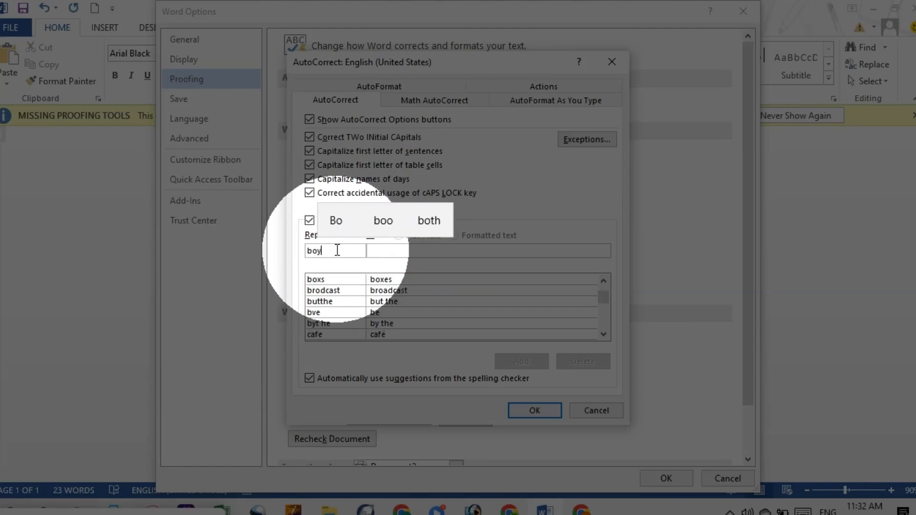
left_click(393, 250)
type("g")
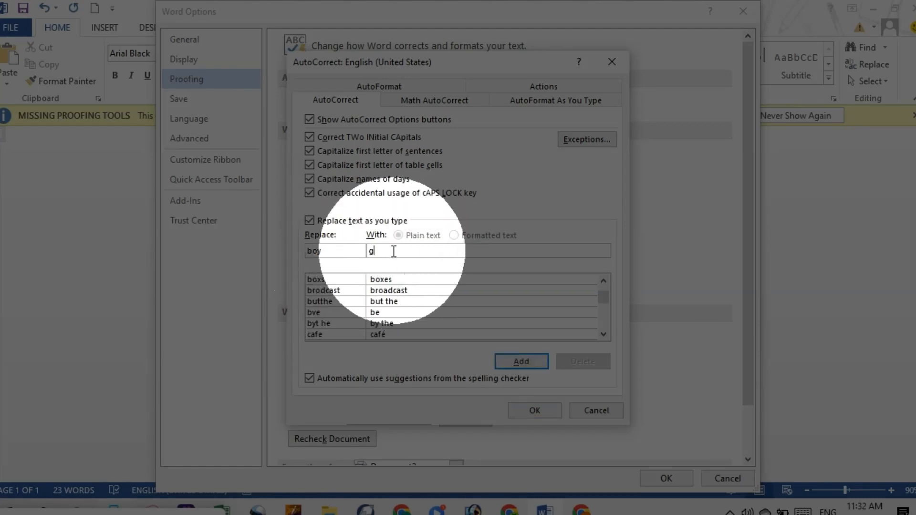
type("ril")
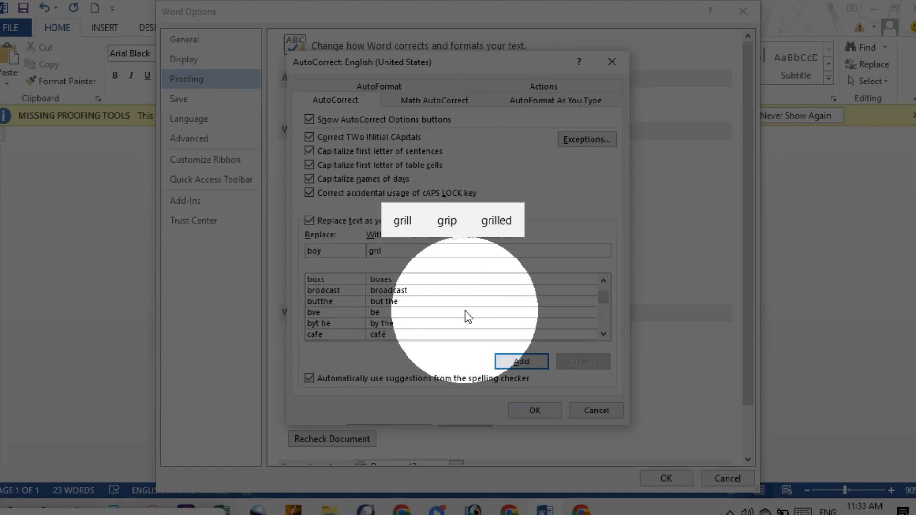
left_click(520, 361)
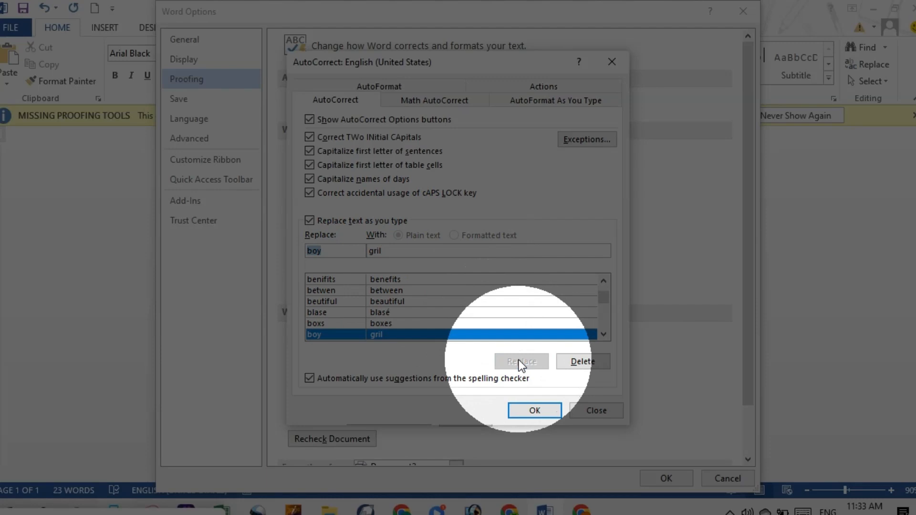
left_click(533, 410)
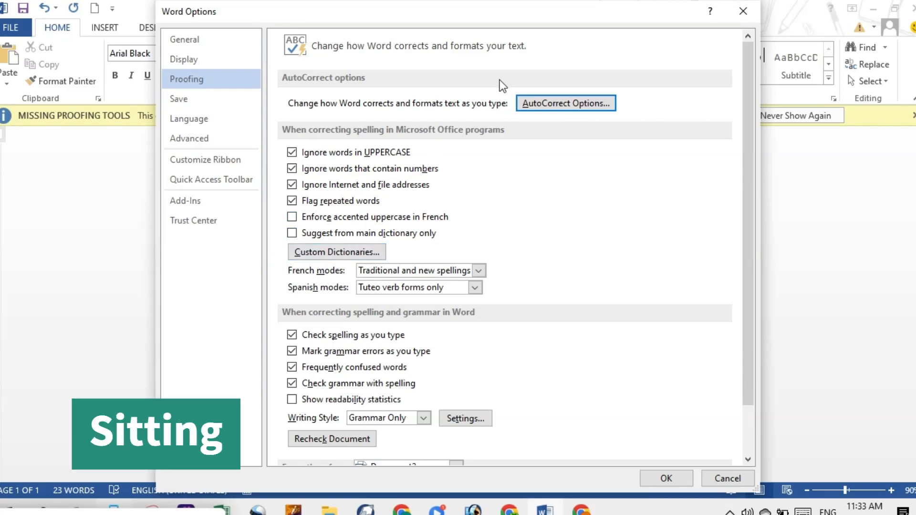
left_click(740, 8)
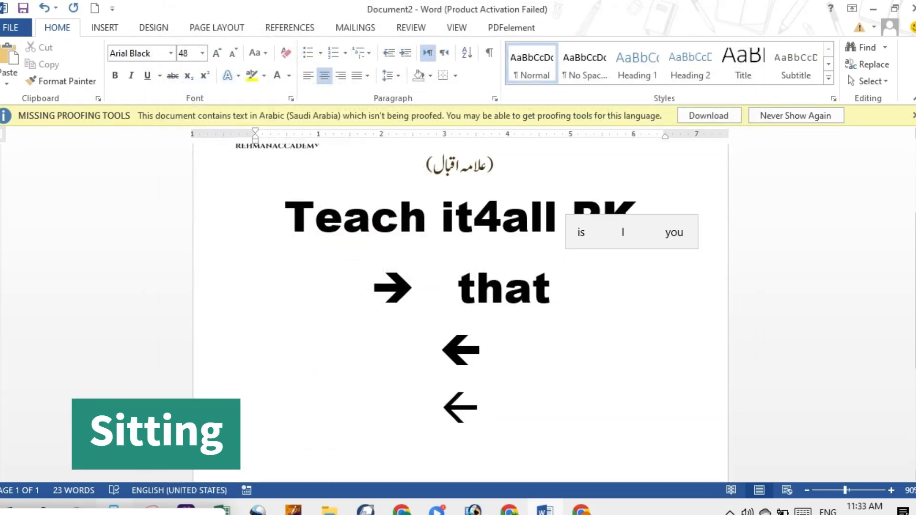
Step: Insert a blank line above the thin left arrow at the end of the document and delete that arrow
scroll(647, 331, "down", 2)
scroll(523, 302, "down", 3)
left_click(321, 313)
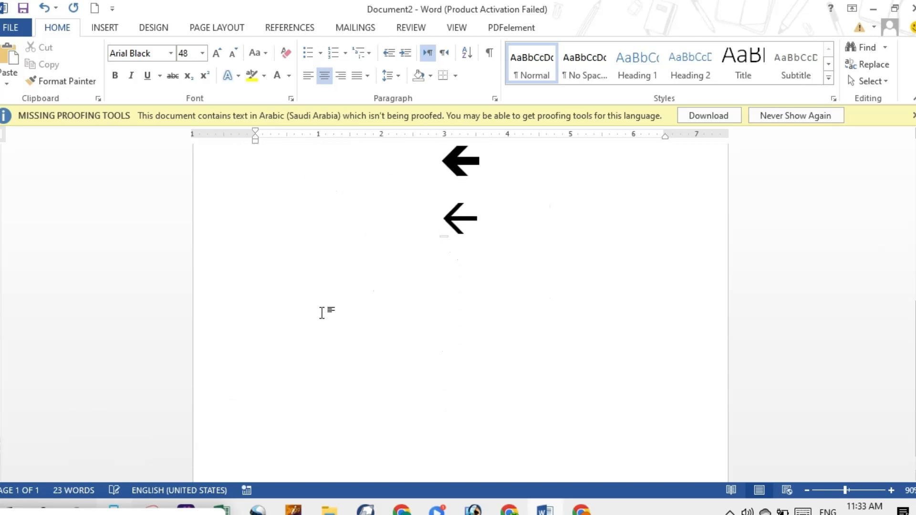
key("Return")
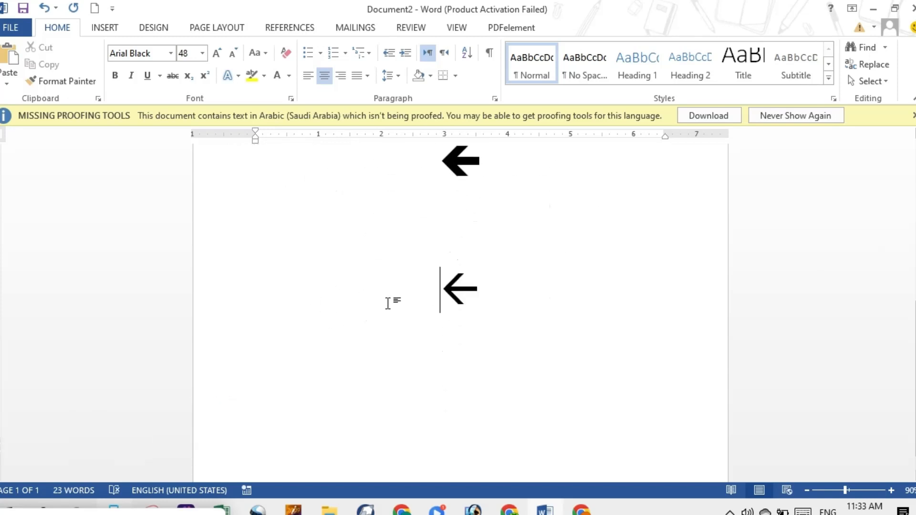
left_click(477, 294)
key("BackSpace")
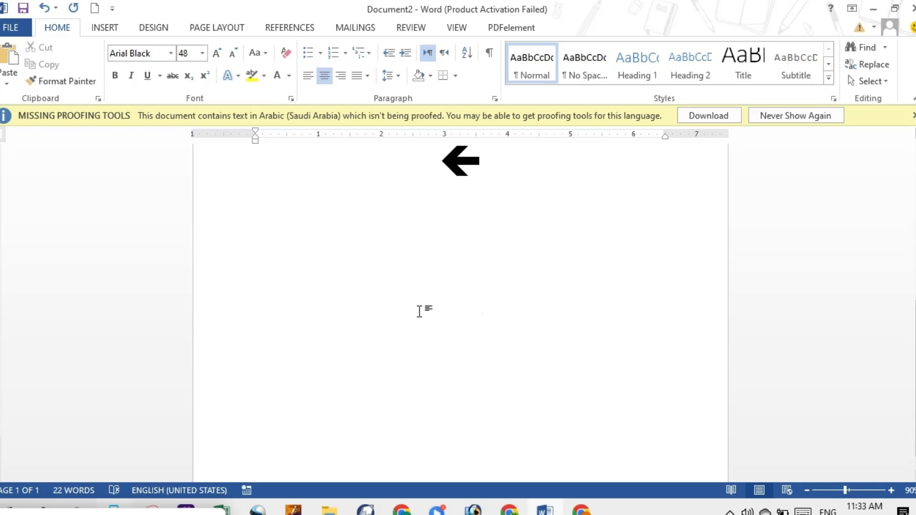
Step: Enter a sentence on the empty line made of a person's first name followed by "is good boy"
type("a")
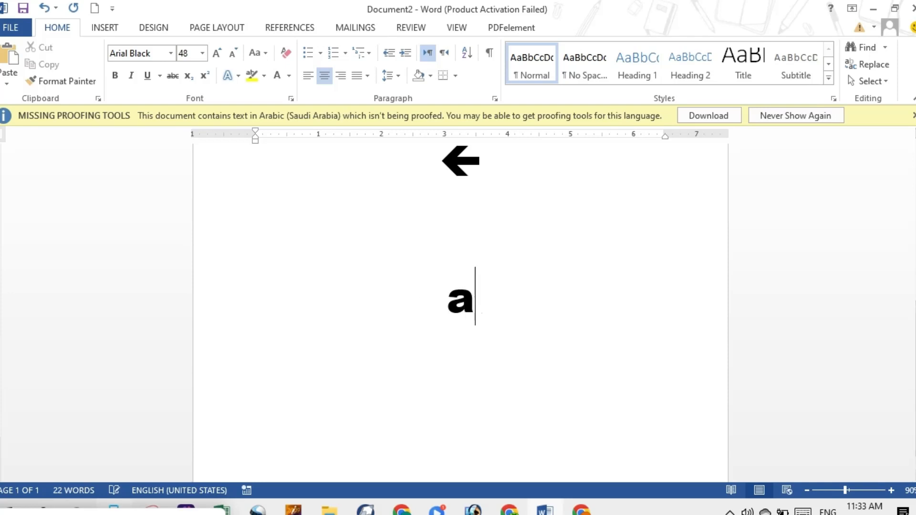
type("li is ")
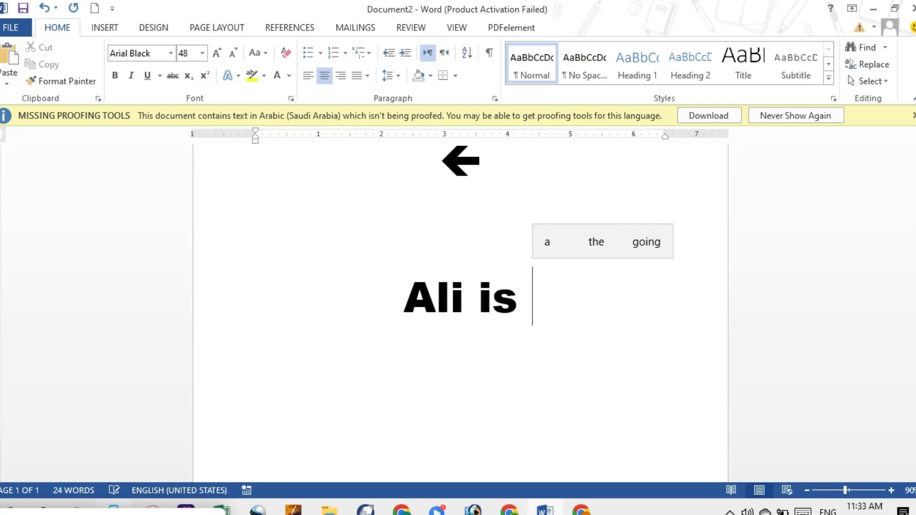
type("goo")
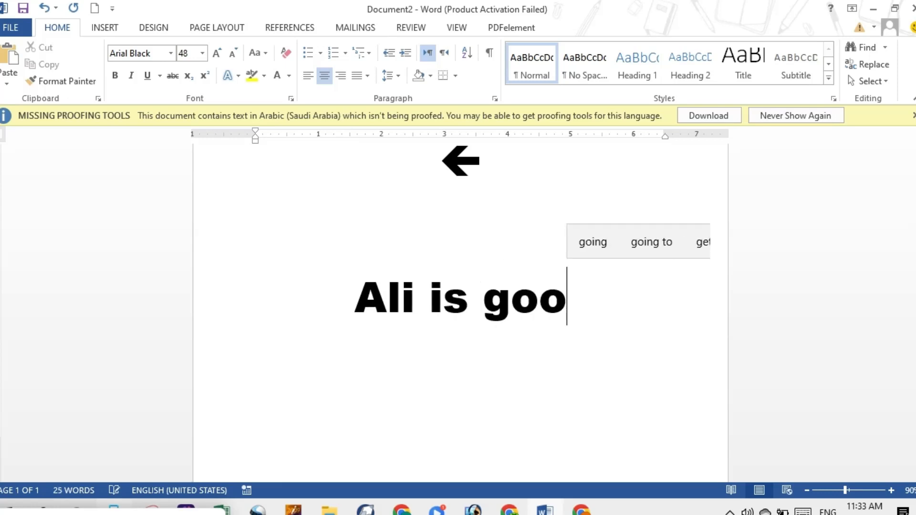
type("d boy")
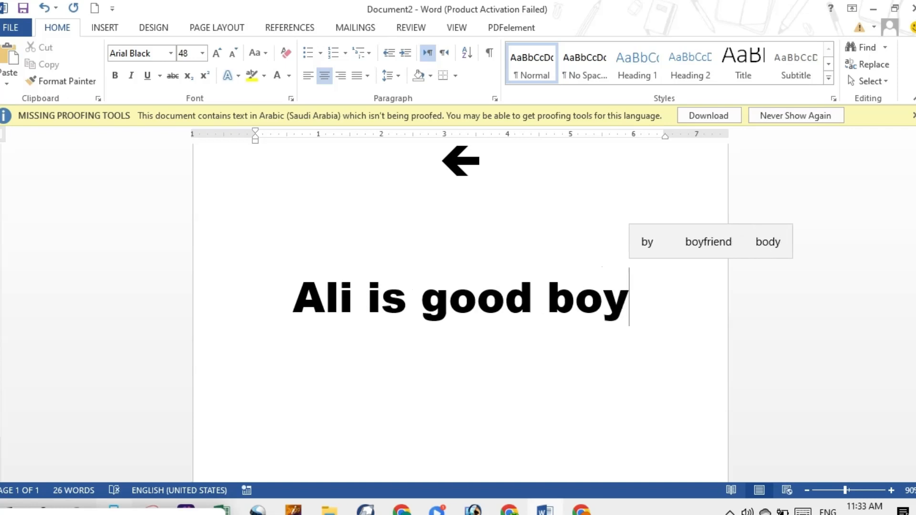
Step: Replace the word "boy" at the end of the sentence with "gril"
key("BackSpace")
key("BackSpace")
key("BackSpace")
type("gril")
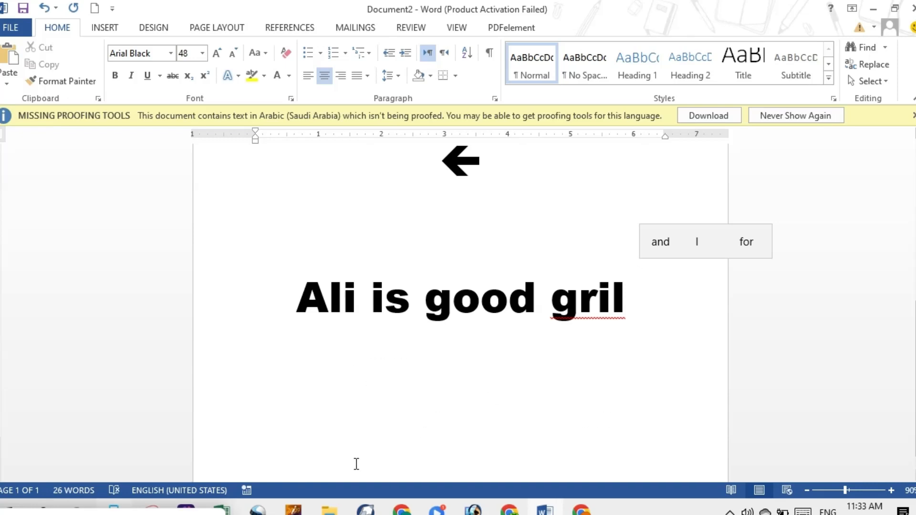
left_click(258, 512)
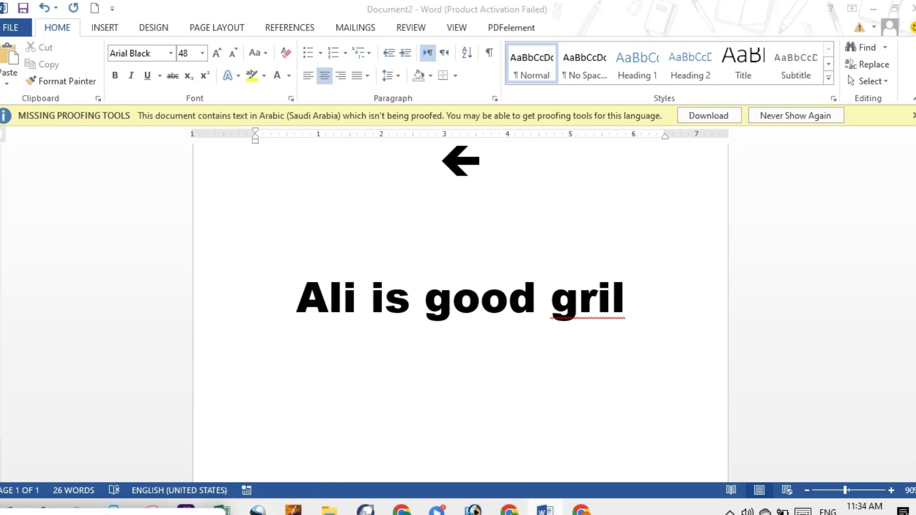
Step: Enter "boy" on the line below the sentence and change it to "Gril"
double_click(370, 363)
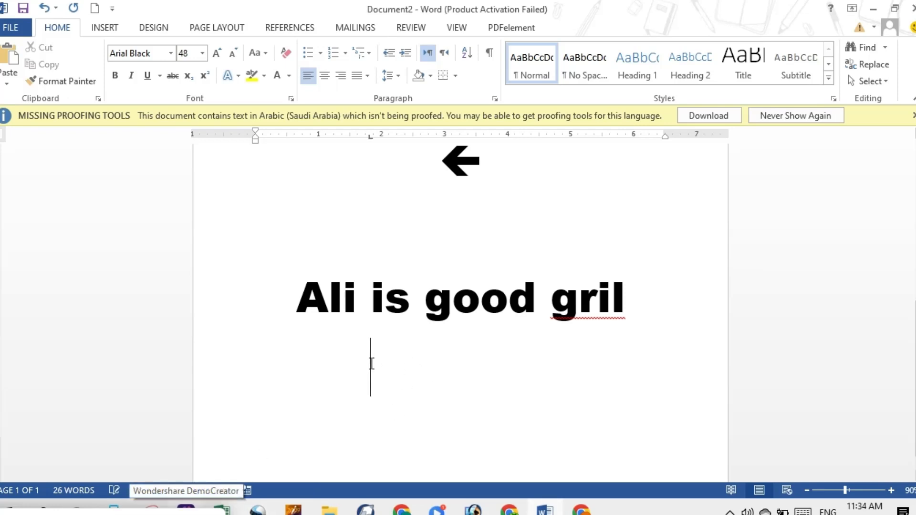
type("boy")
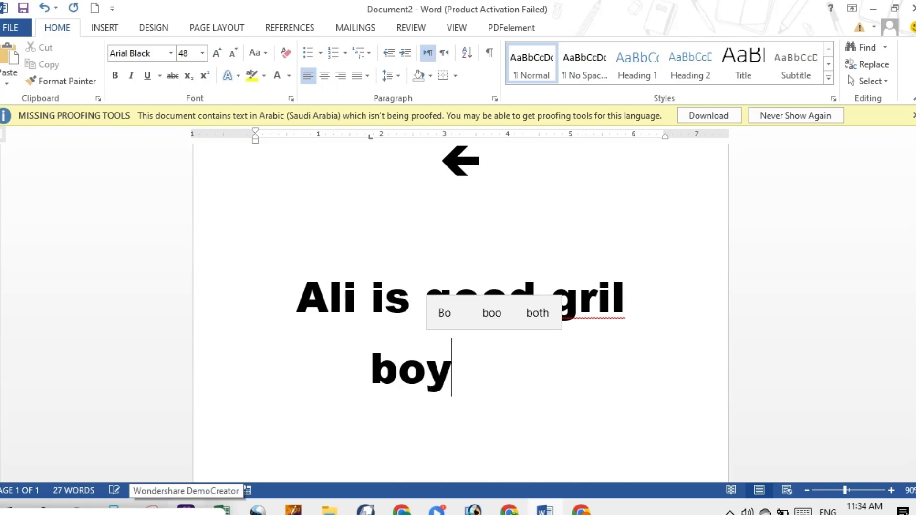
key("BackSpace")
key("BackSpace")
key("BackSpace")
type("Gril")
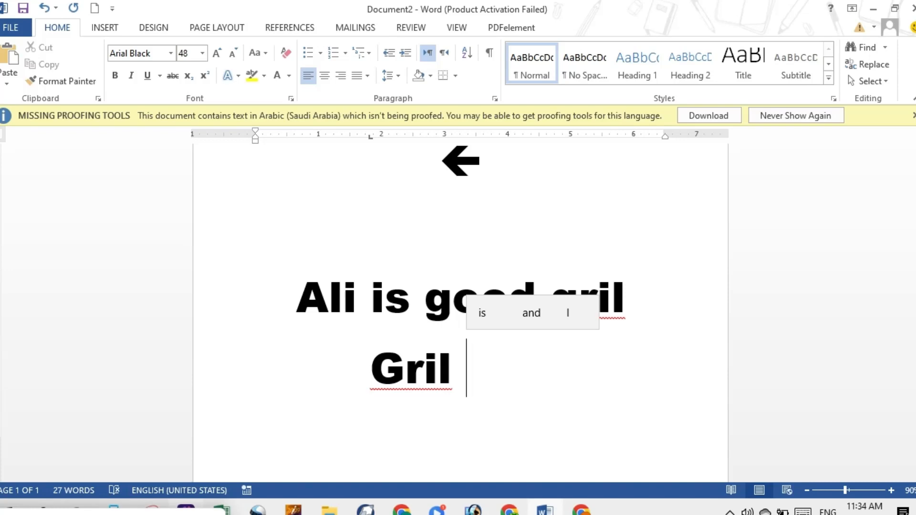
Step: Open the AutoCorrect settings from Word's proofing options
left_click(9, 28)
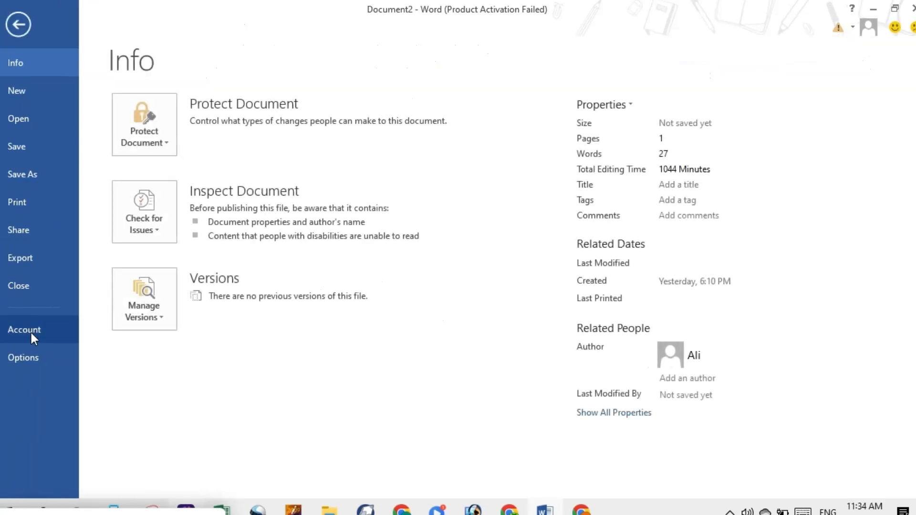
left_click(26, 353)
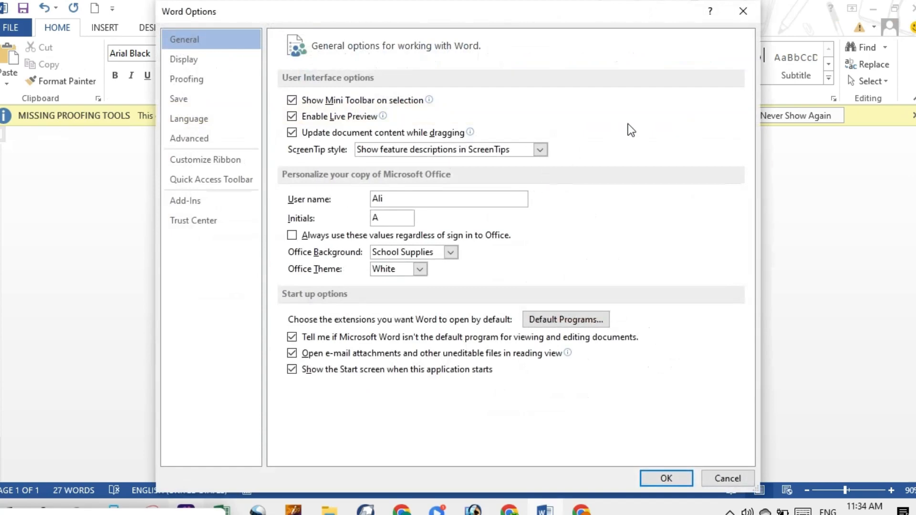
left_click(205, 79)
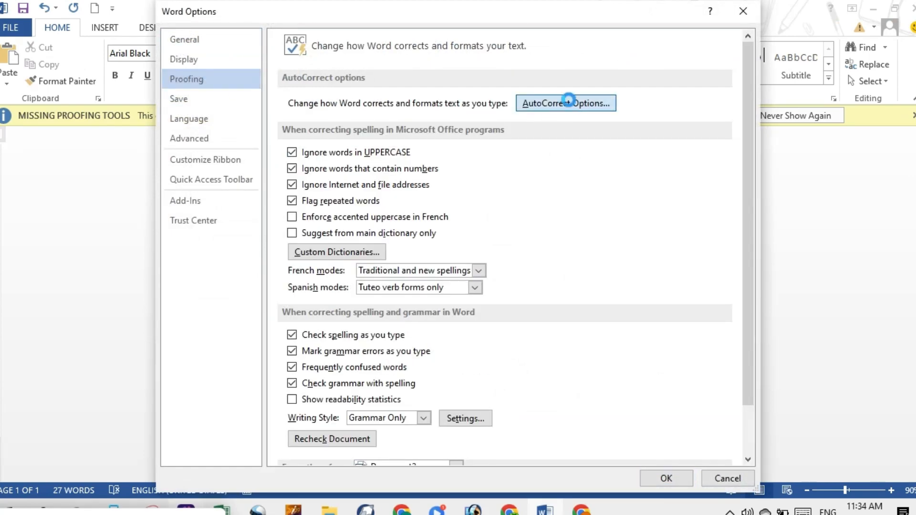
left_click(539, 108)
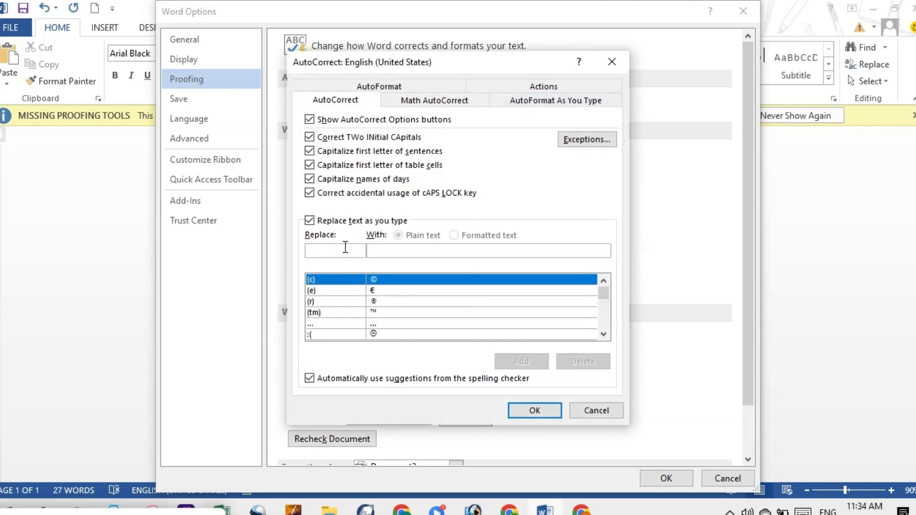
left_click(162, 513)
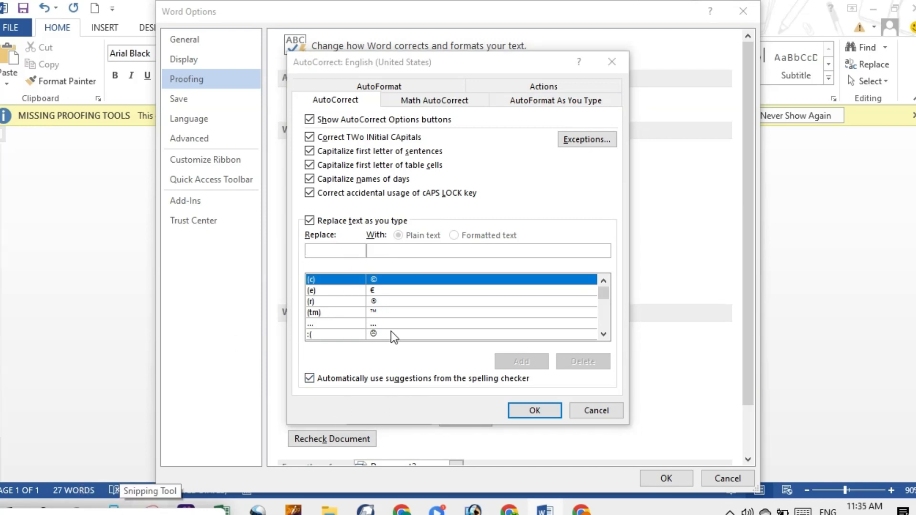
Step: Enter "State" as the text that a new AutoCorrect entry replaces
left_click(326, 250)
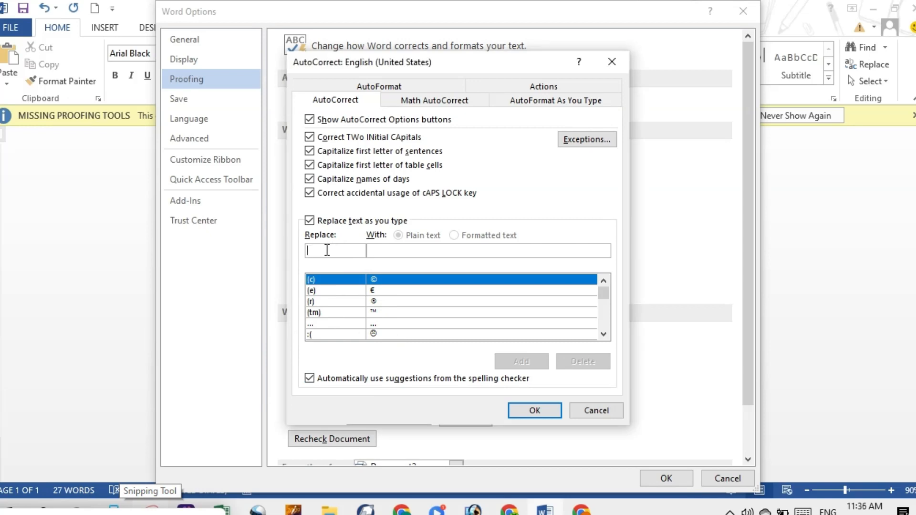
type("s")
key("BackSpace")
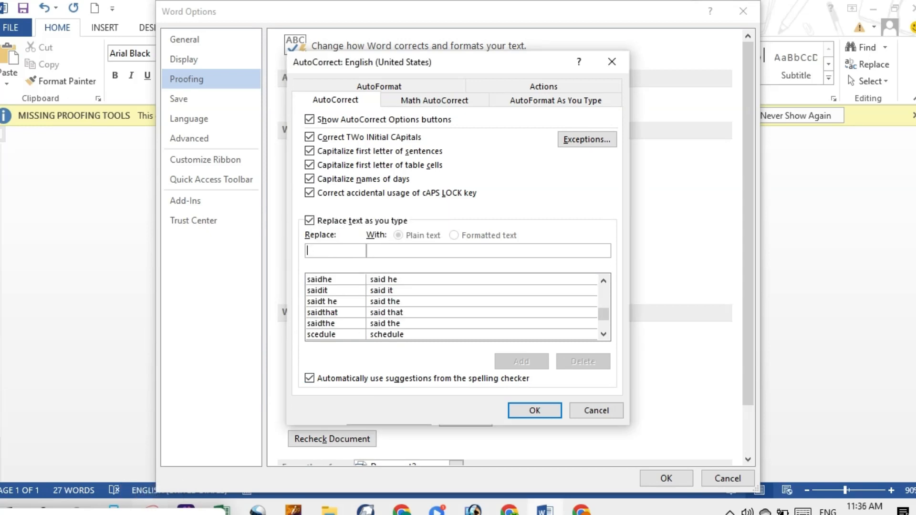
type("st")
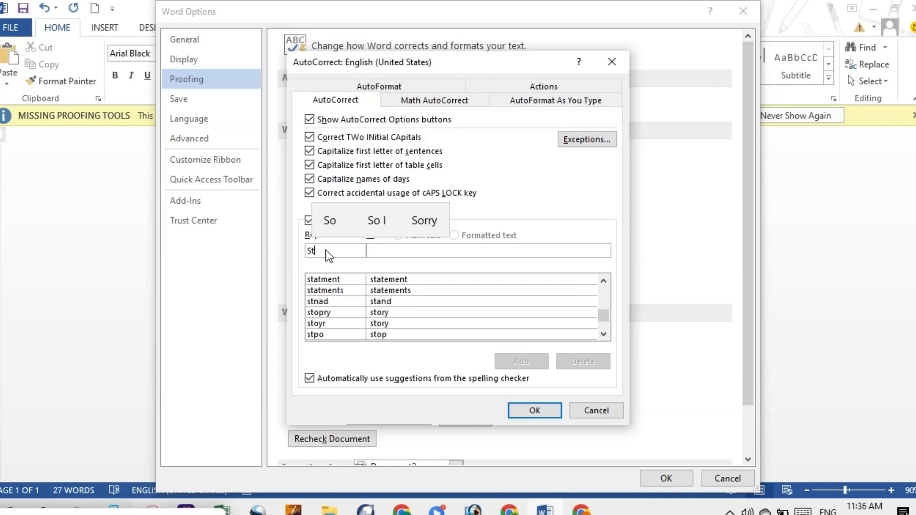
type("ate")
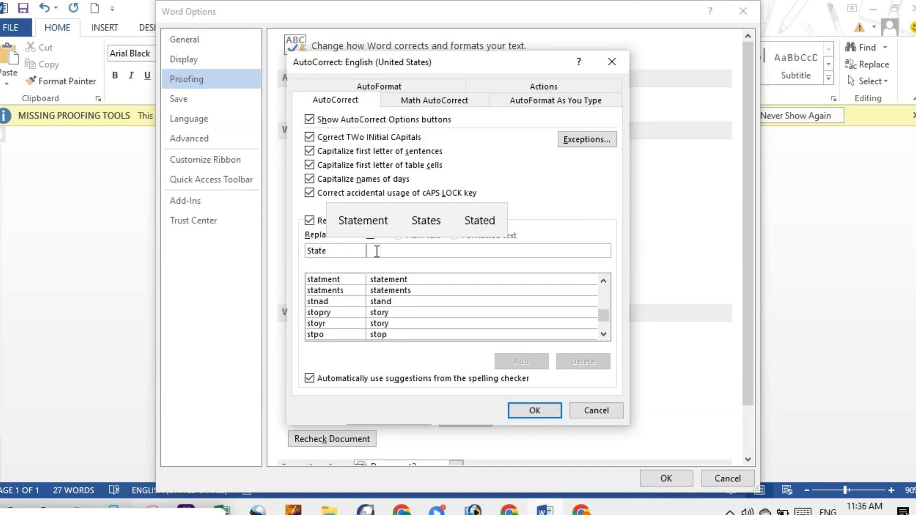
Step: Set "bank of Pakistan" as the replacement for "State", add the AutoCorrect entry and confirm the options
left_click(391, 256)
type("ba")
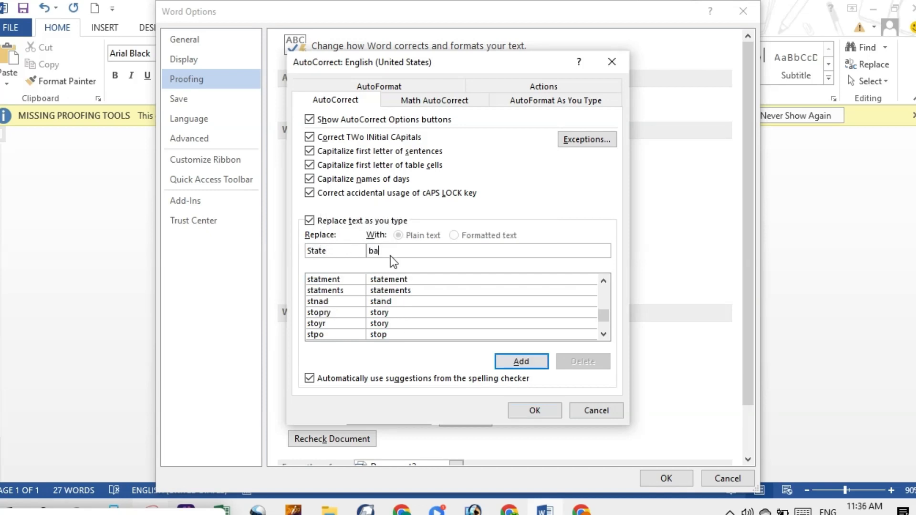
type("nk of ")
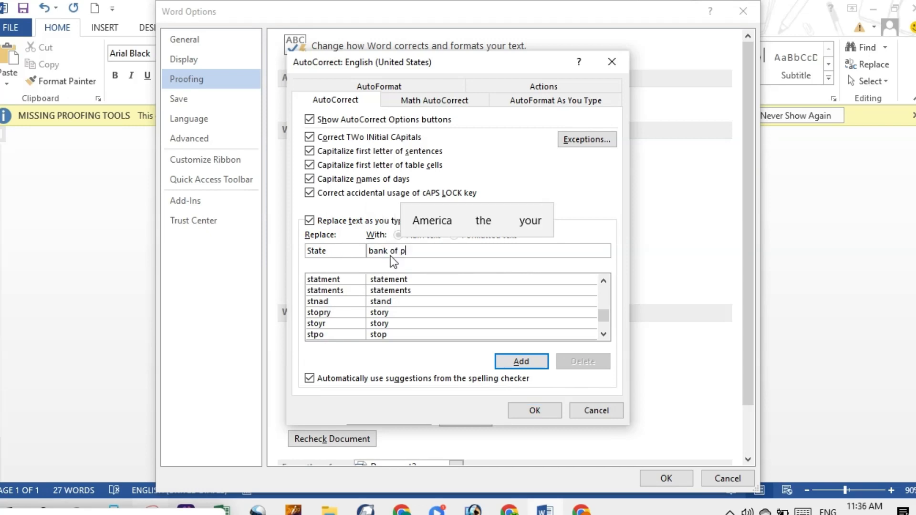
type("pakistan")
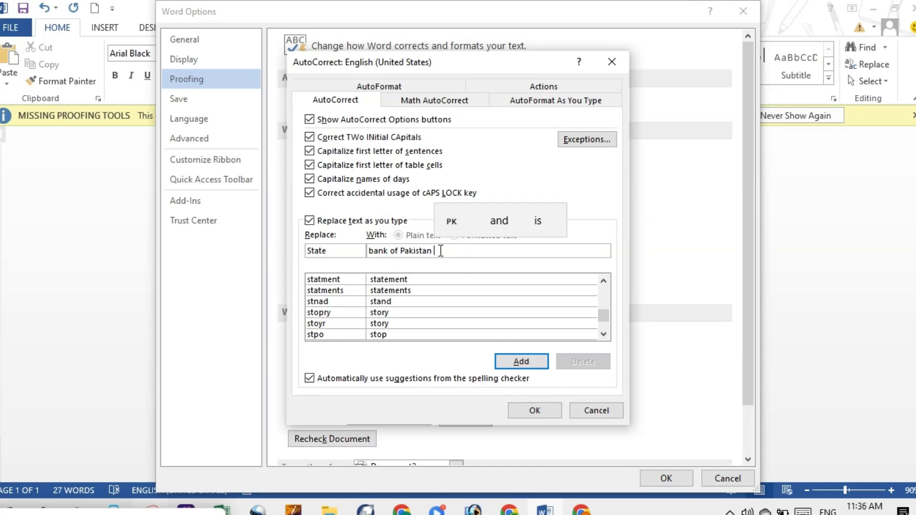
left_click(516, 356)
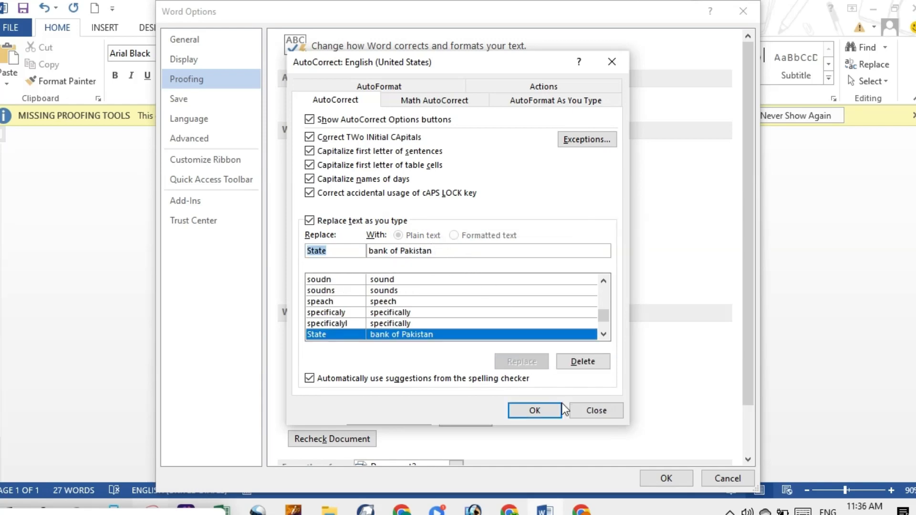
left_click(539, 413)
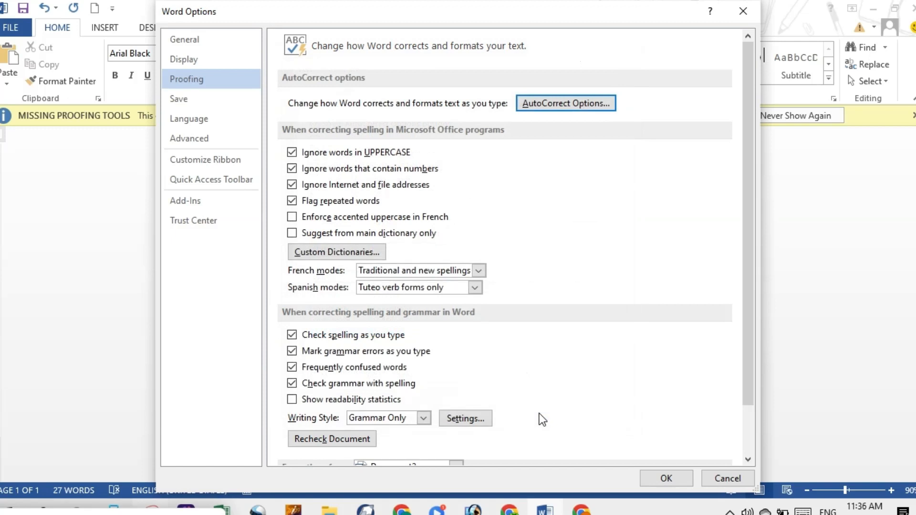
left_click(665, 478)
Step: Enter "State" on the second page and have AutoCorrect replace it with "bank of Pakistan"
key("Return")
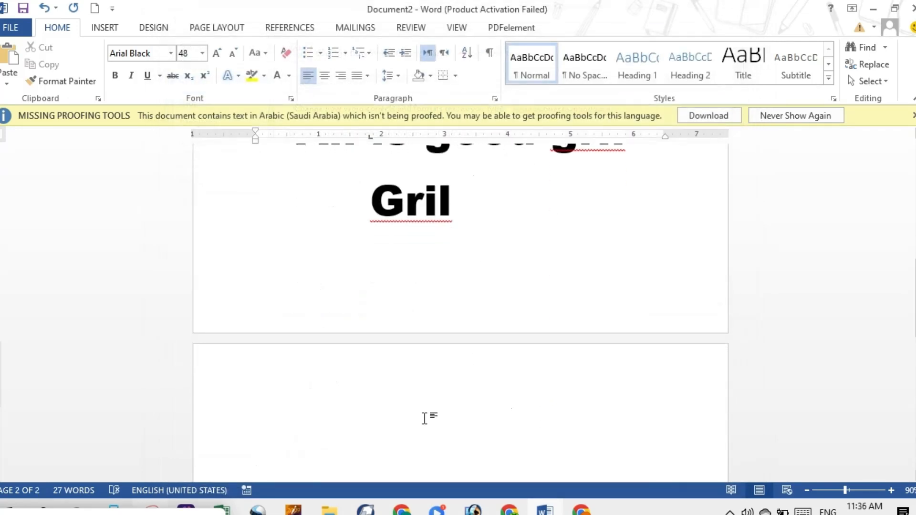
type("sat")
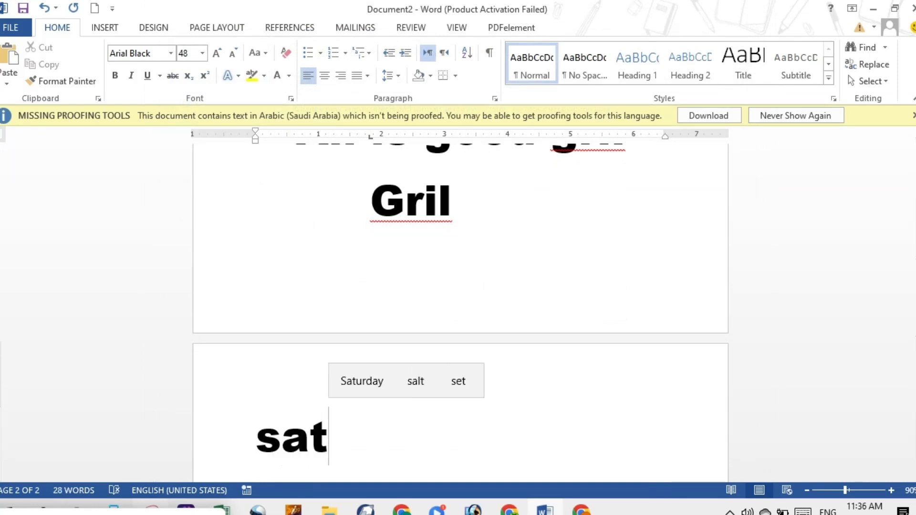
key("BackSpace")
key("BackSpace")
type("ta")
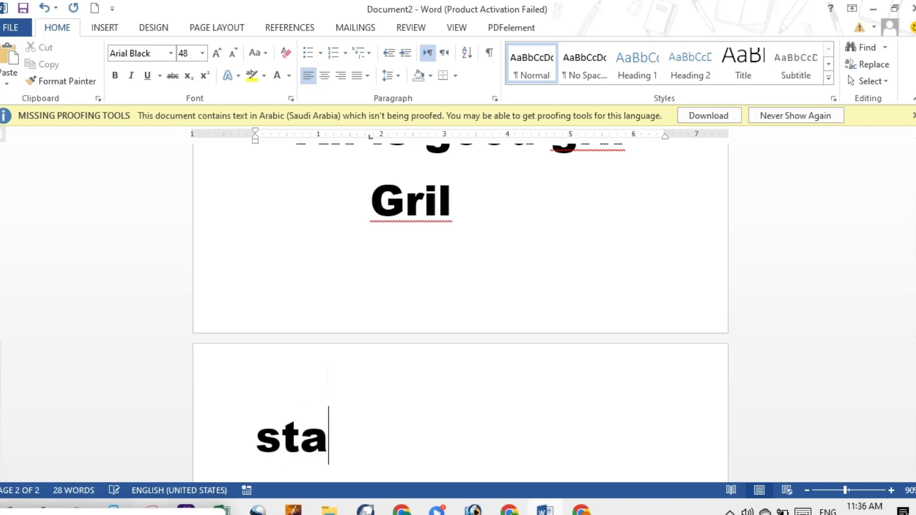
type("te")
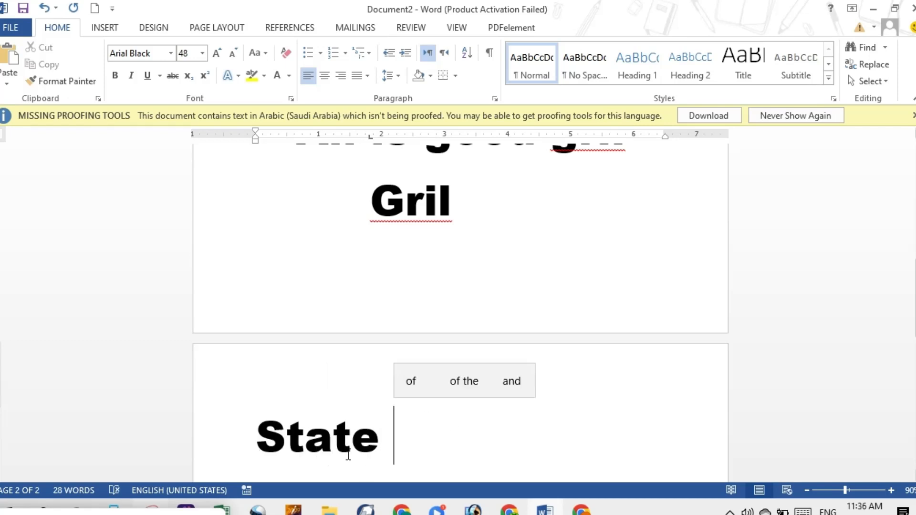
key("BackSpace")
key("F3")
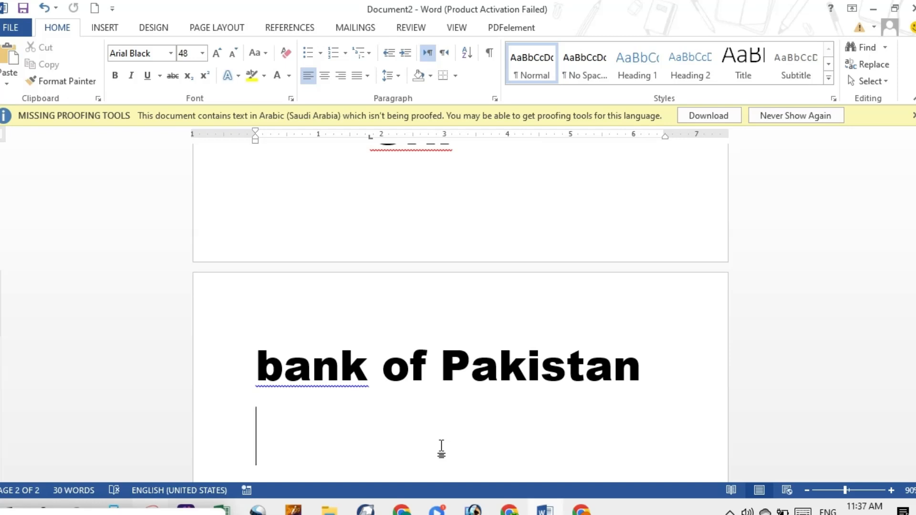
left_click(258, 511)
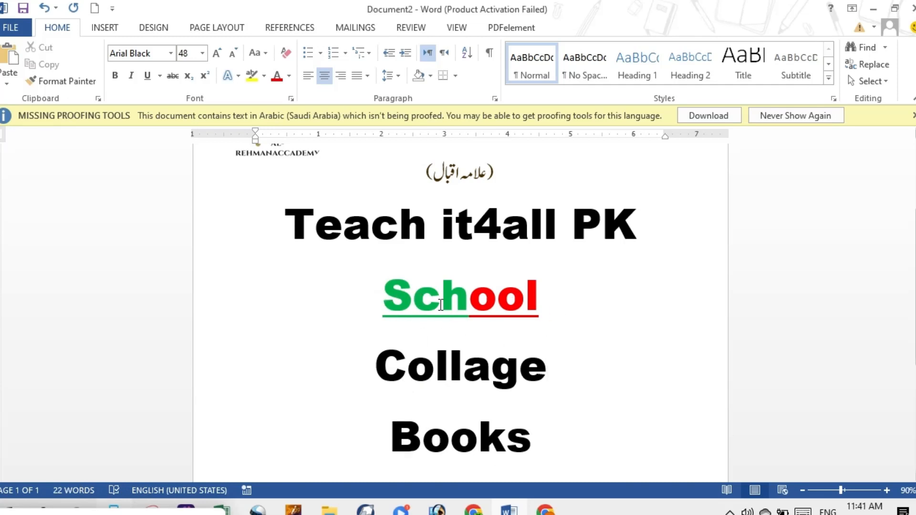
Step: Copy the formatting of "School" with Format Painter and apply it to "Collage", the whole word "School" and "Books"
left_click_drag(377, 289, 542, 320)
left_click(84, 82)
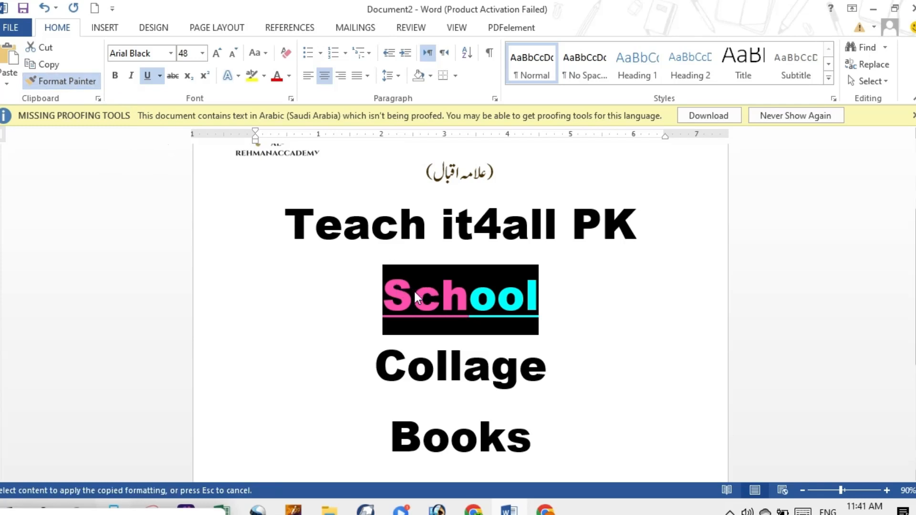
left_click_drag(378, 364, 574, 343)
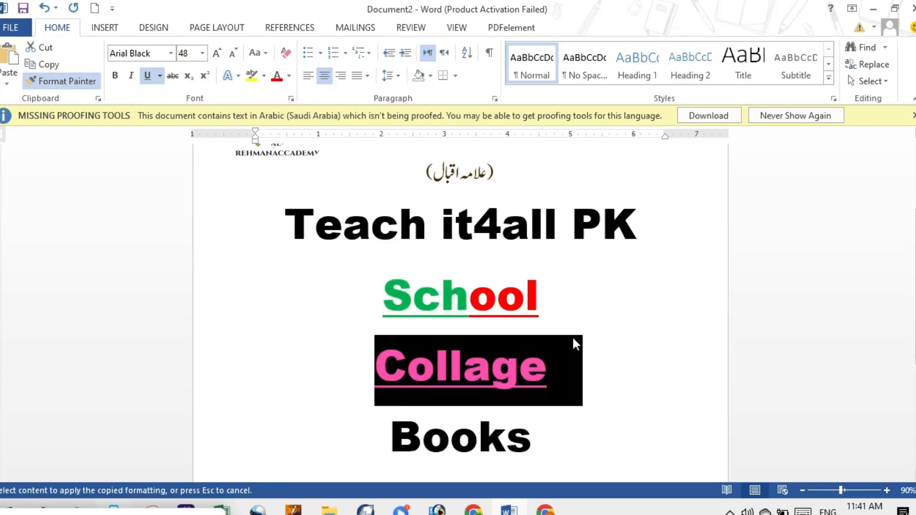
left_click_drag(385, 303, 608, 315)
left_click(573, 358)
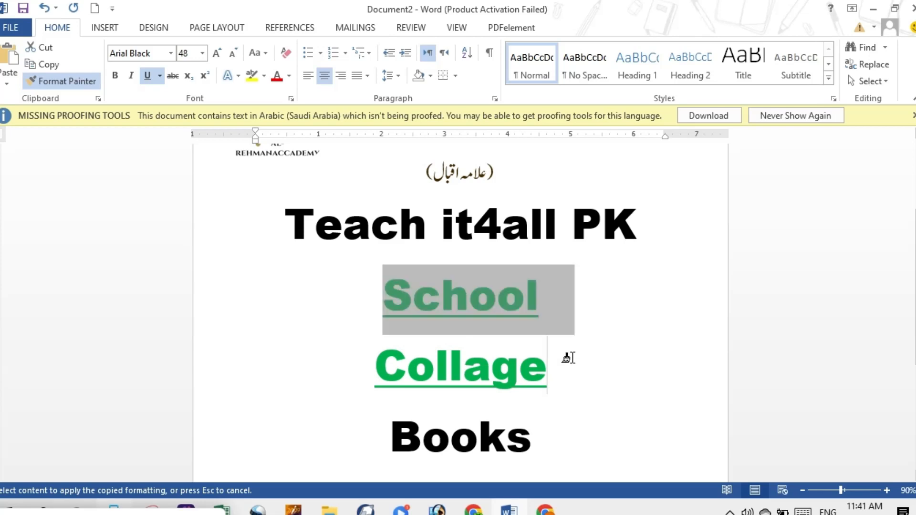
left_click_drag(394, 429, 571, 421)
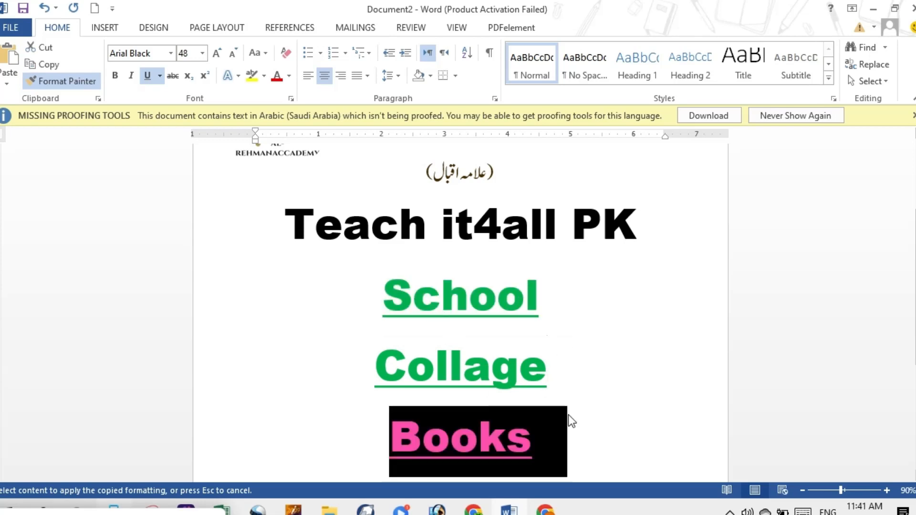
left_click(605, 349)
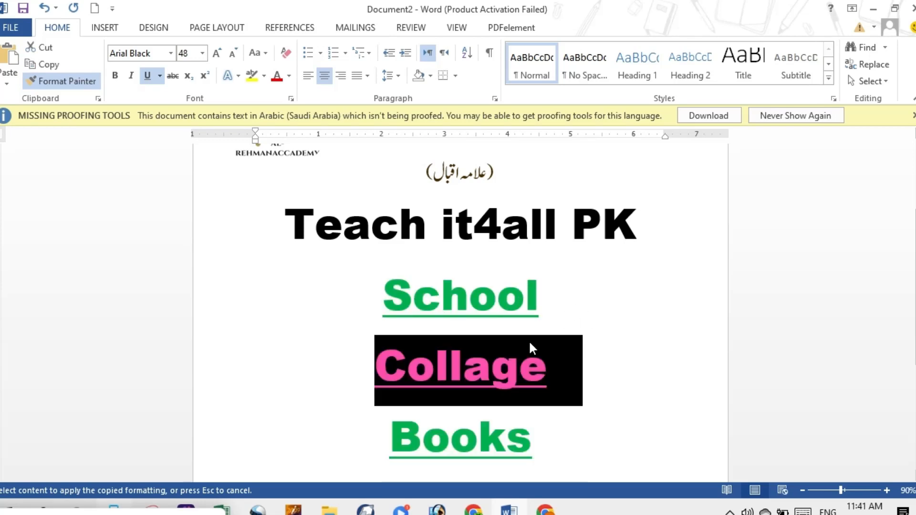
Step: Undo the formatting painted onto "Books", "School" and "Collage"
key("ctrl+z")
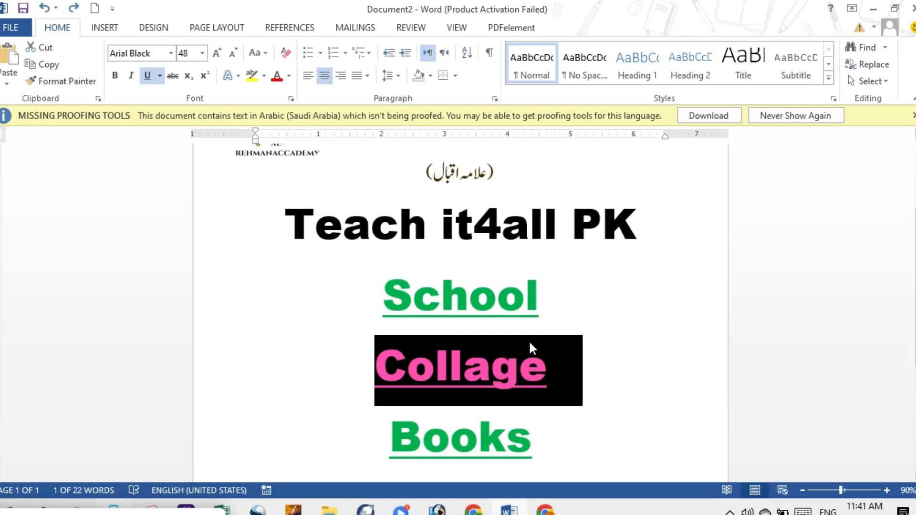
key("ctrl+z")
left_click(530, 342)
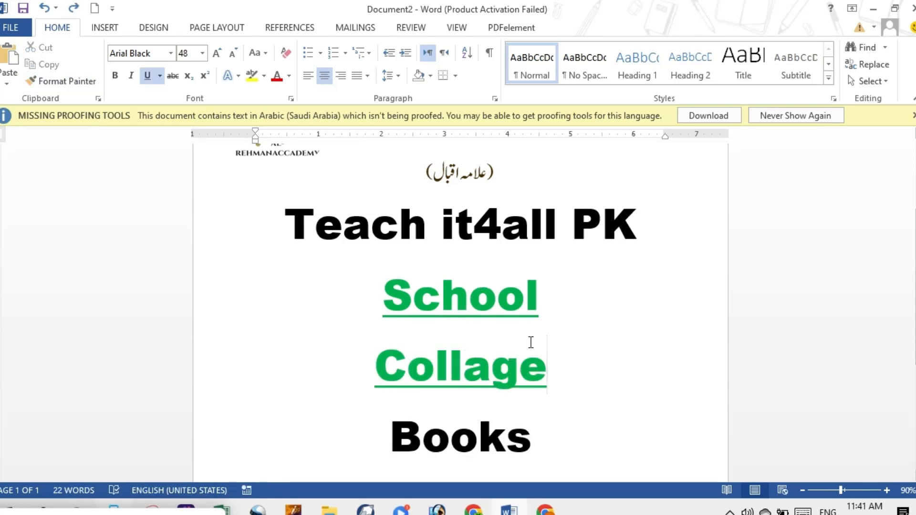
key("ctrl+z")
key("ctrl+z")
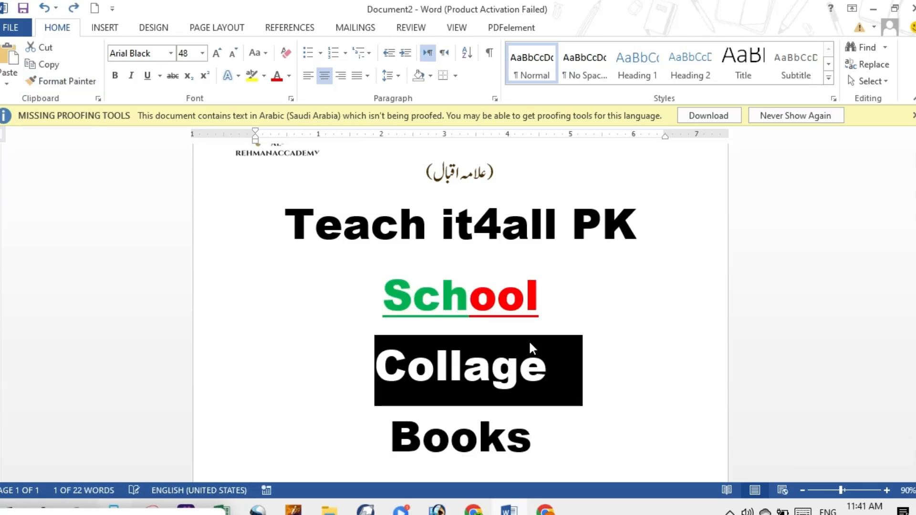
left_click(577, 324)
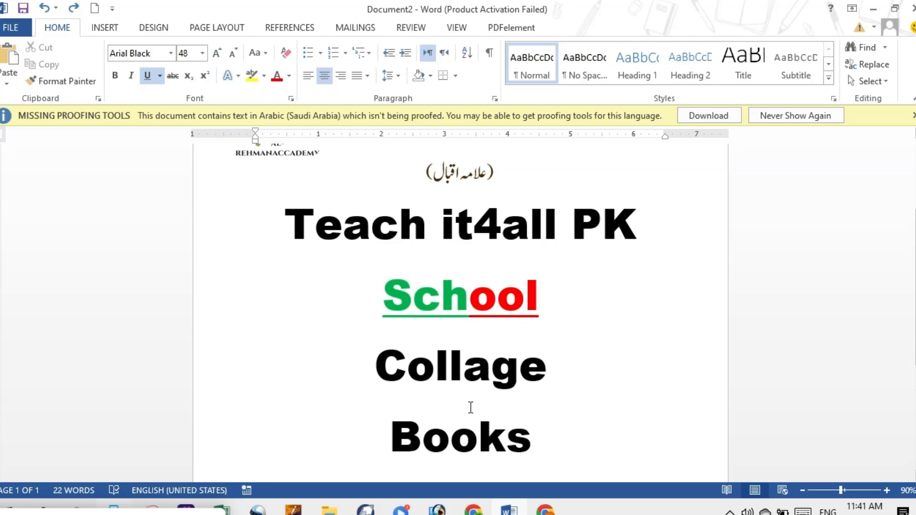
Step: Pick up the formatting of "School" with Format Painter for repeated use and apply it to "Collage" and "Books"
left_click(151, 510)
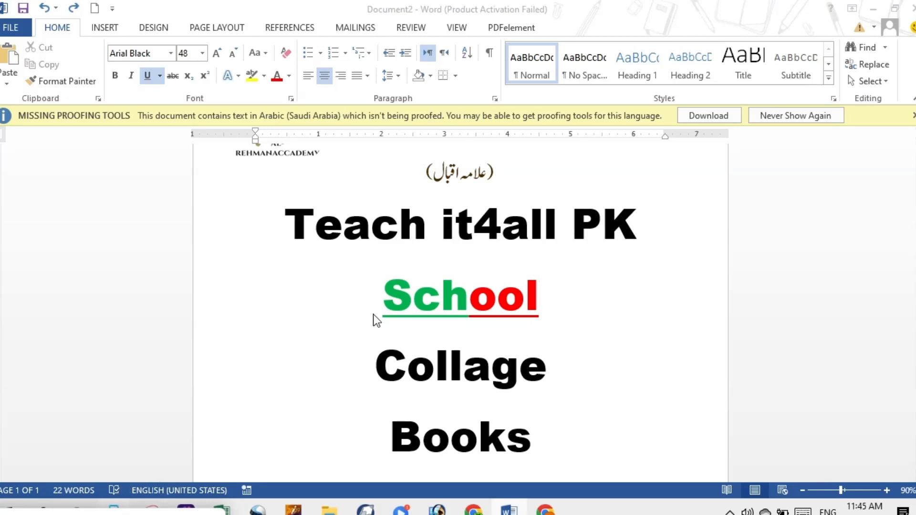
left_click(541, 300)
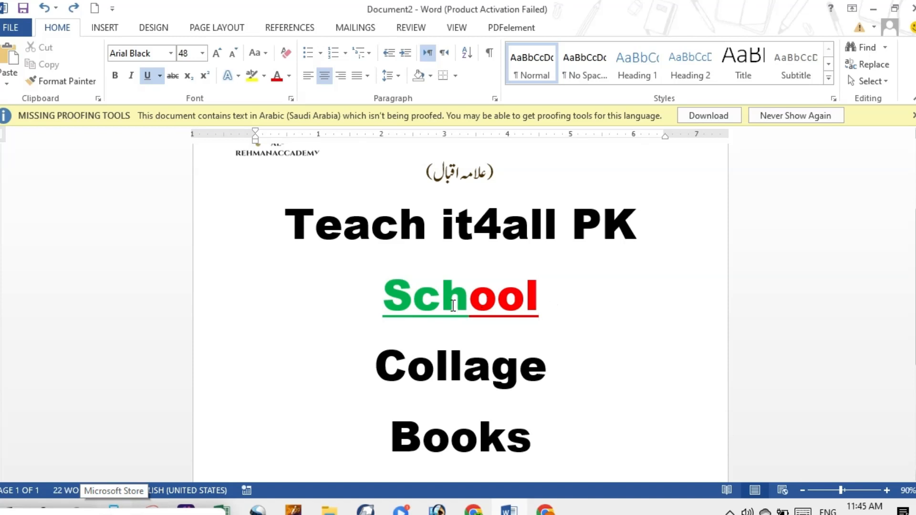
left_click_drag(386, 297, 539, 298)
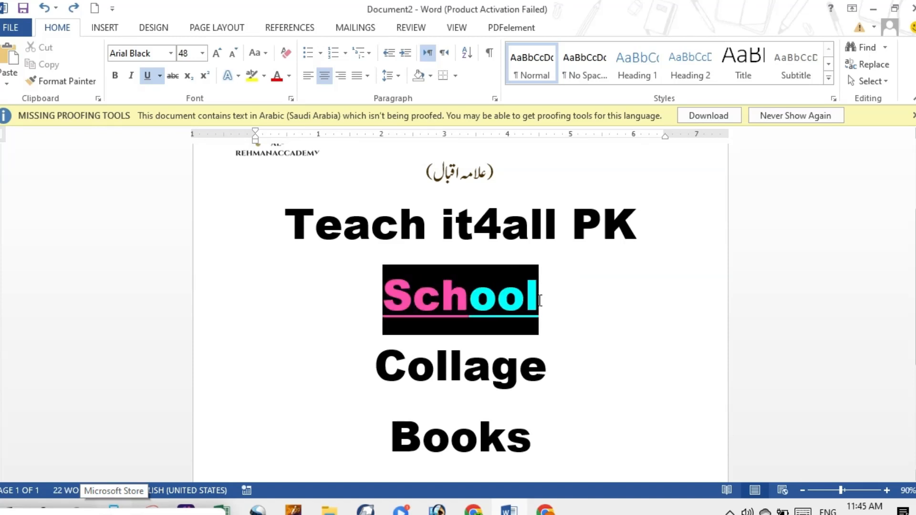
left_click(75, 81)
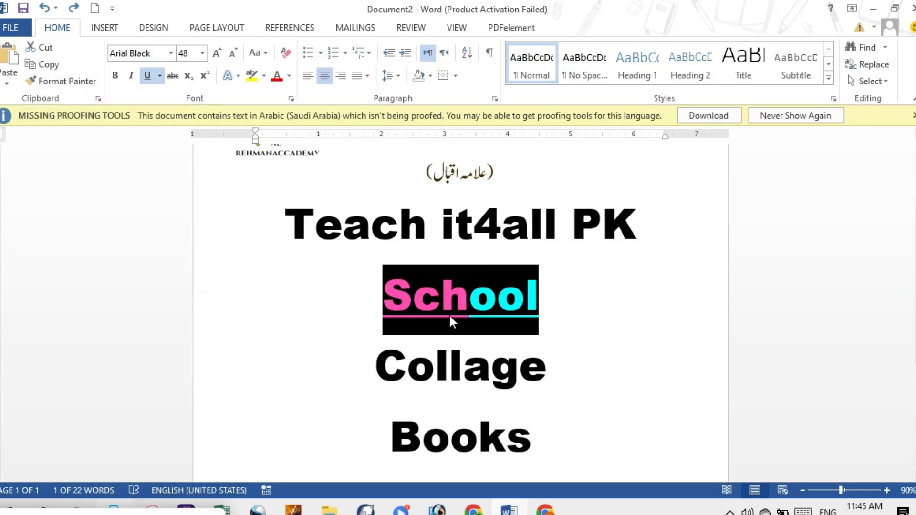
left_click(62, 87)
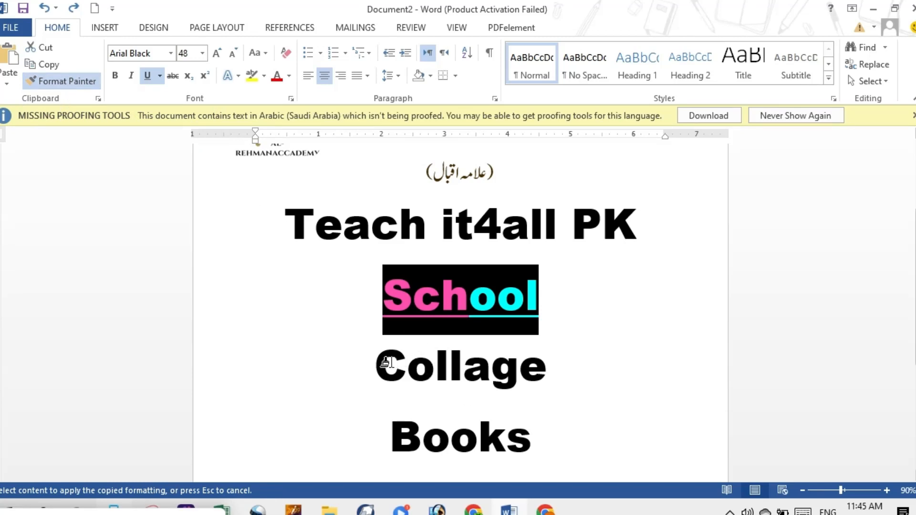
left_click_drag(376, 361, 545, 358)
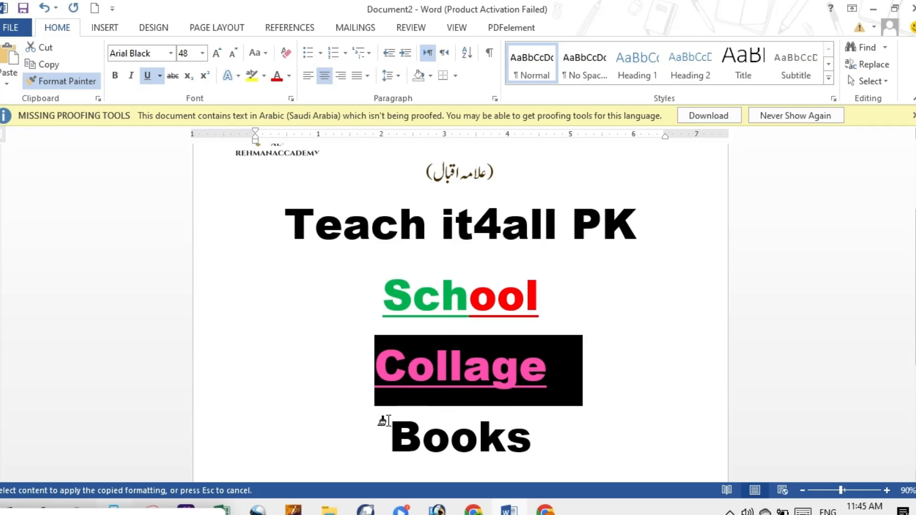
mouse_move(384, 424)
left_mouse_down()
mouse_move(454, 400)
mouse_move(530, 407)
left_mouse_up()
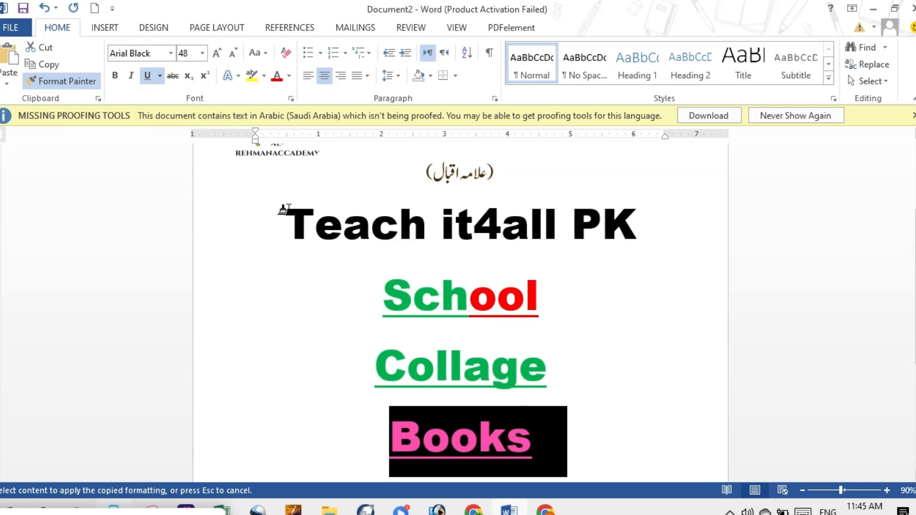
Step: Apply the copied green underlined formatting to "Teach it4all PK" and the whole word "School", and end Format Painter
mouse_move(288, 206)
left_mouse_down()
mouse_move(521, 202)
mouse_move(623, 213)
left_mouse_up()
left_click(600, 300)
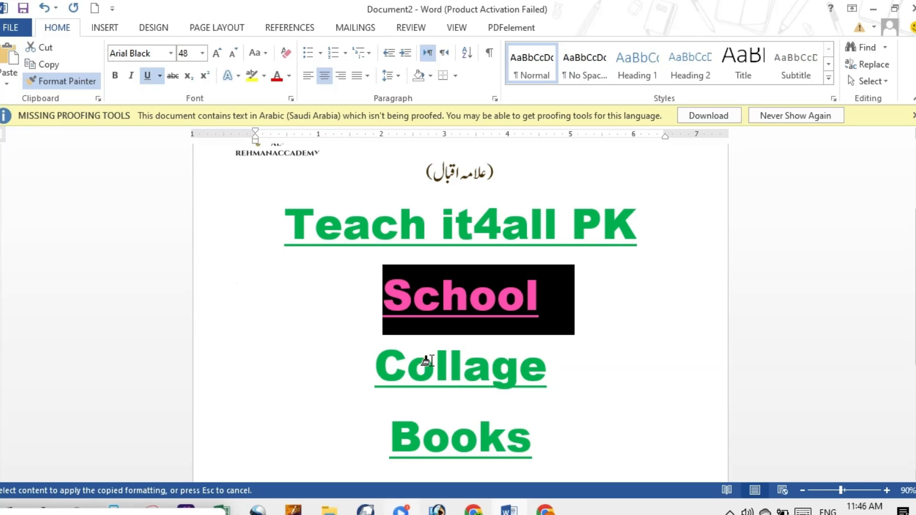
left_click(371, 354)
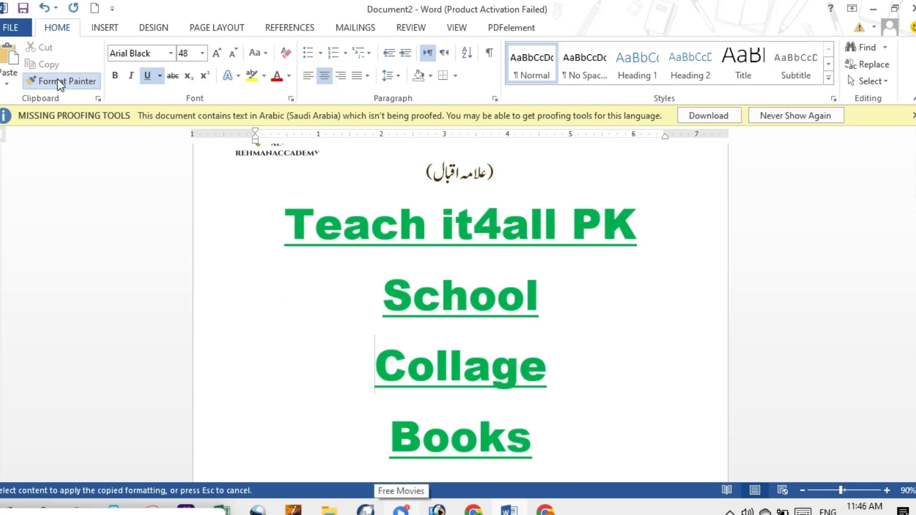
key("Escape")
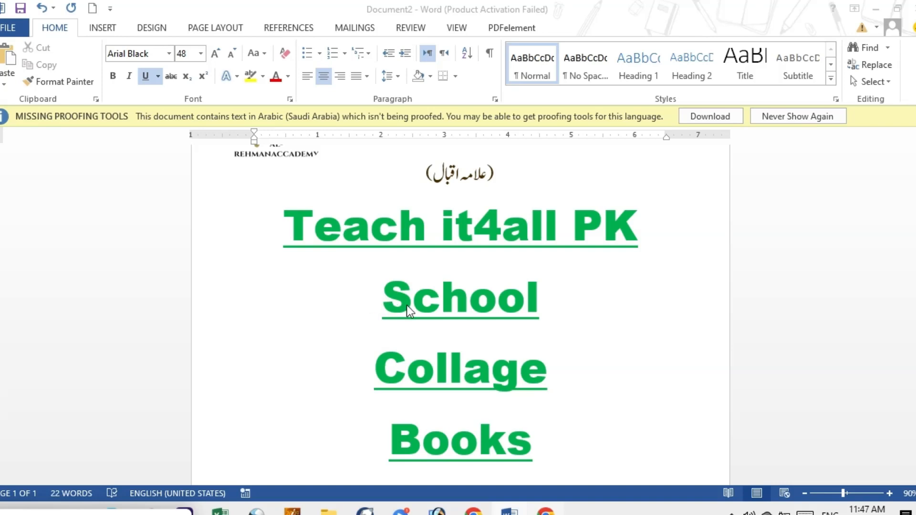
Step: Copy the word "School" and paste it on the line below "Books", keeping its source formatting
left_click(374, 292)
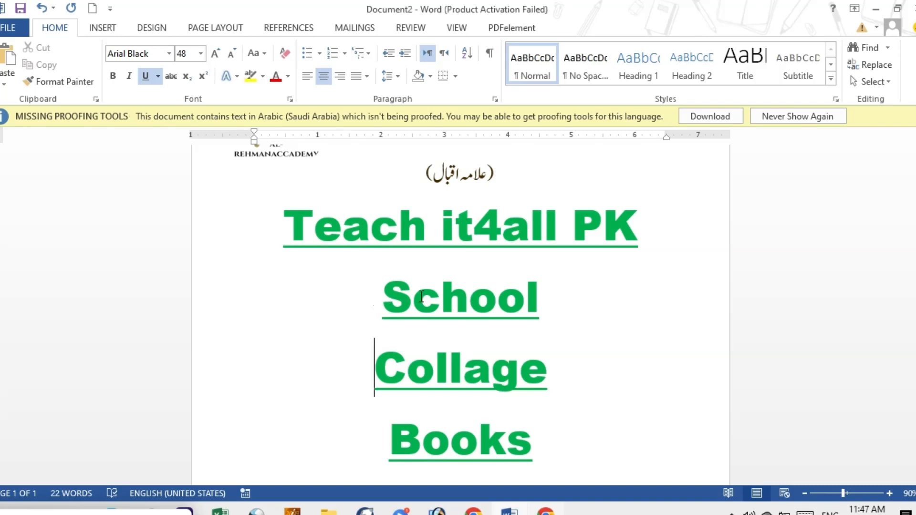
left_click_drag(381, 292, 534, 308)
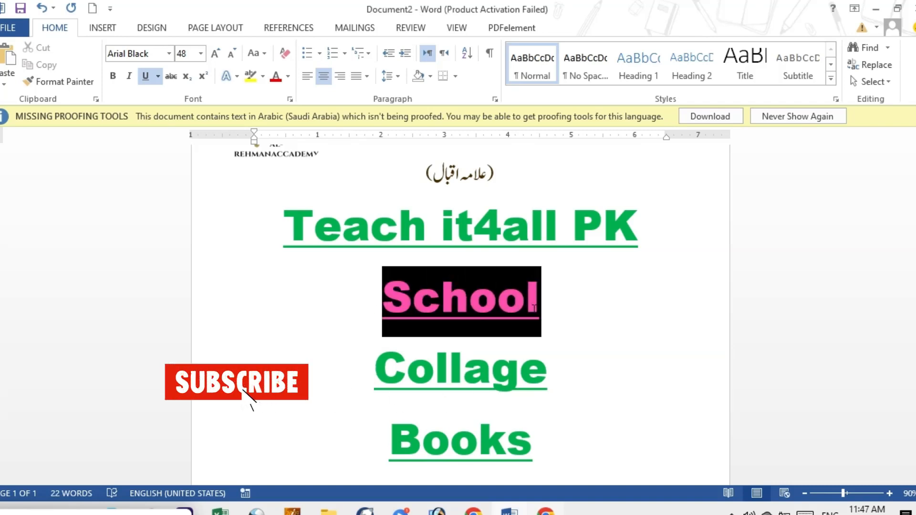
right_click(490, 311)
left_click(514, 116)
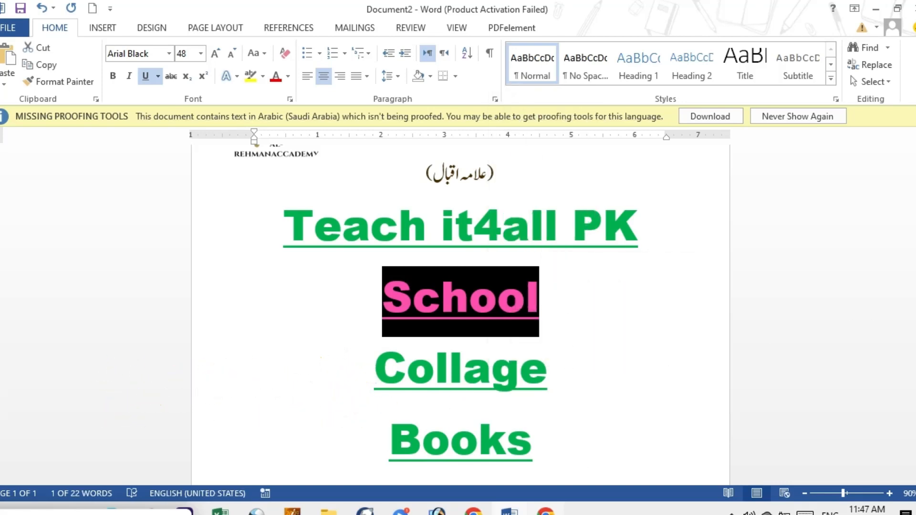
scroll(536, 390, "down", 3)
left_click(399, 406)
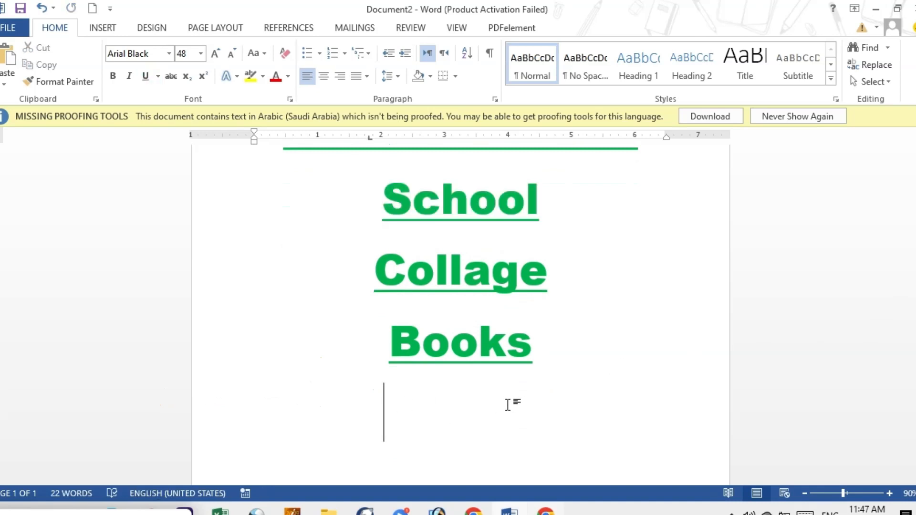
right_click(430, 410)
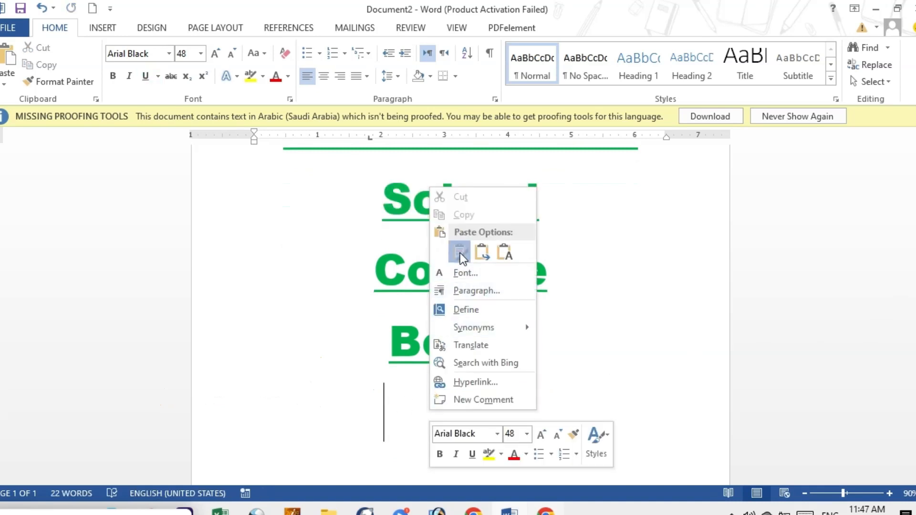
left_click(437, 250)
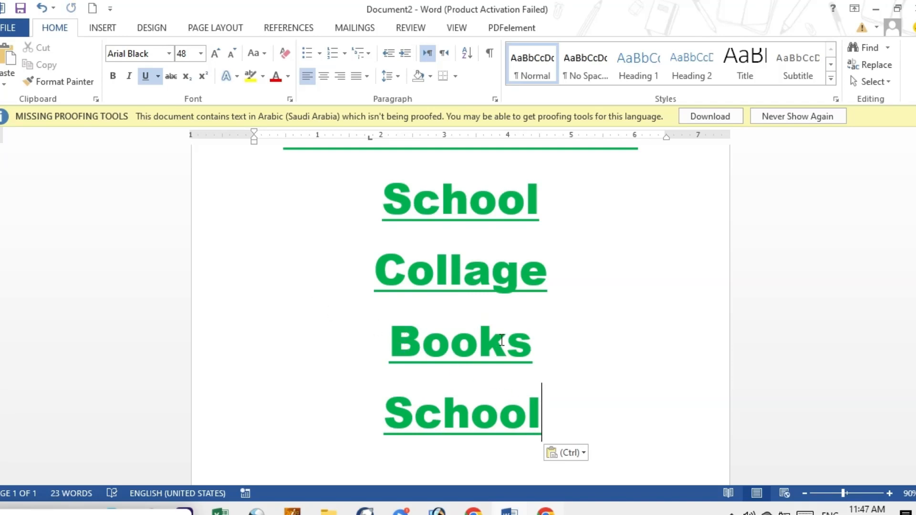
Step: Display the Office Clipboard and paste its "School" item on a new line below "Collage"
scroll(601, 399, "up", 3)
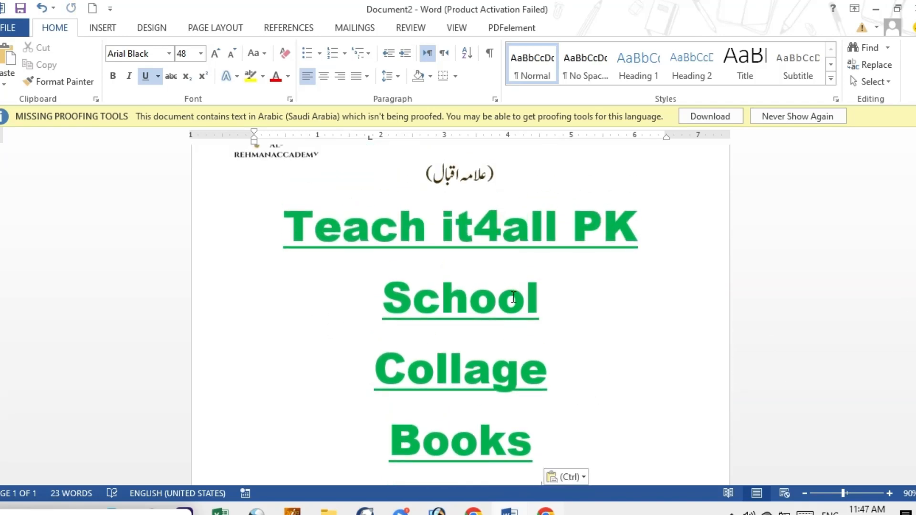
scroll(541, 482, "down", 3)
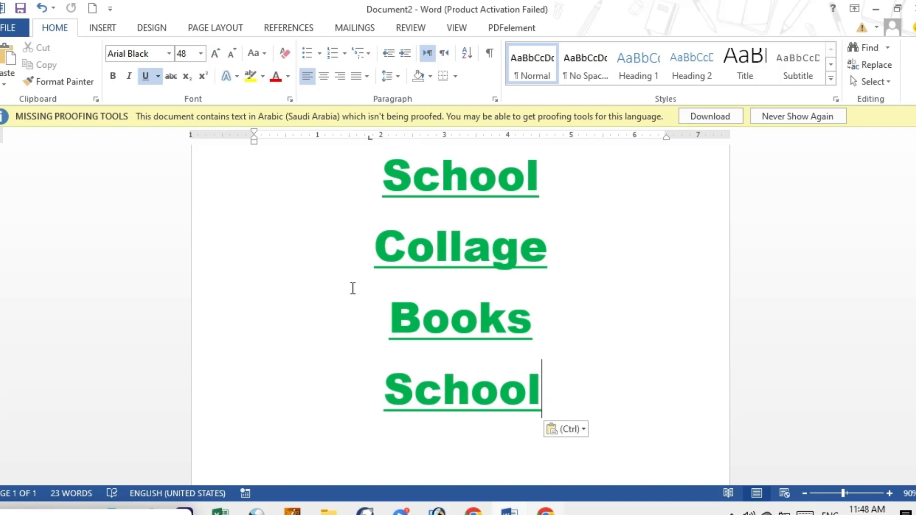
left_click(97, 96)
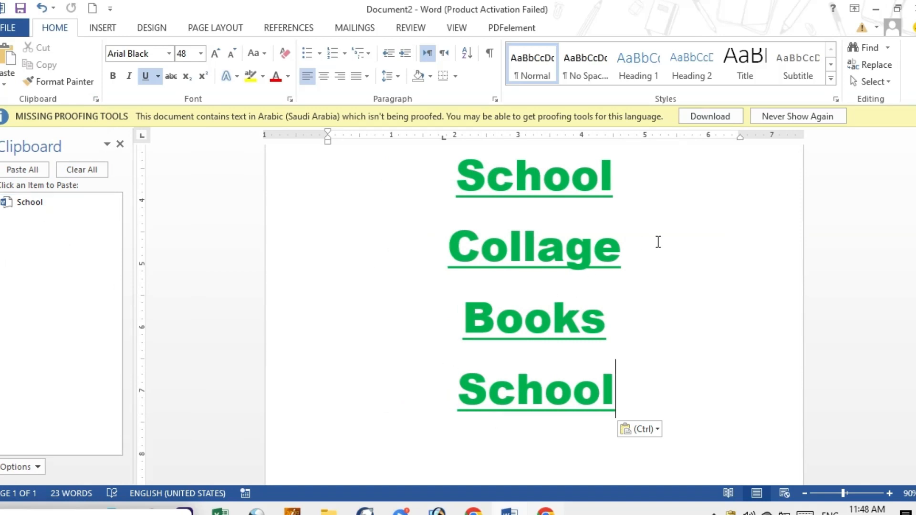
left_click(633, 249)
key("Return")
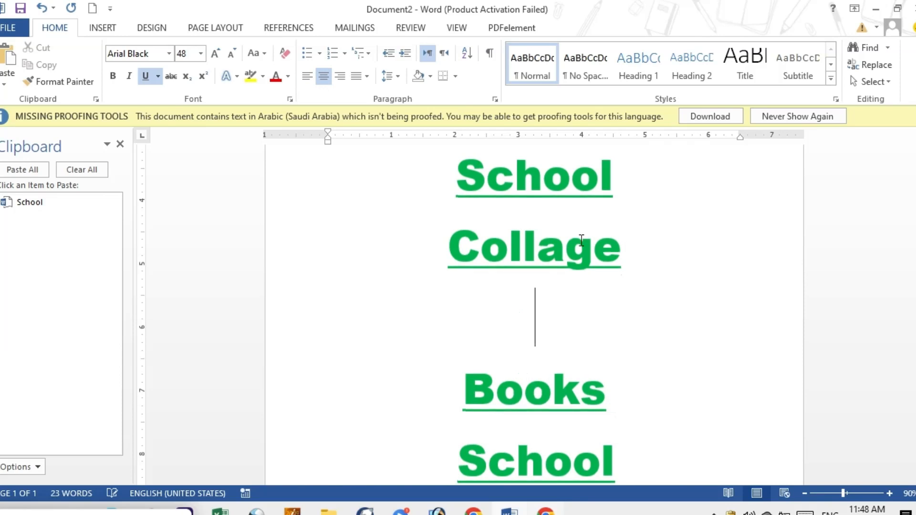
left_click(31, 203)
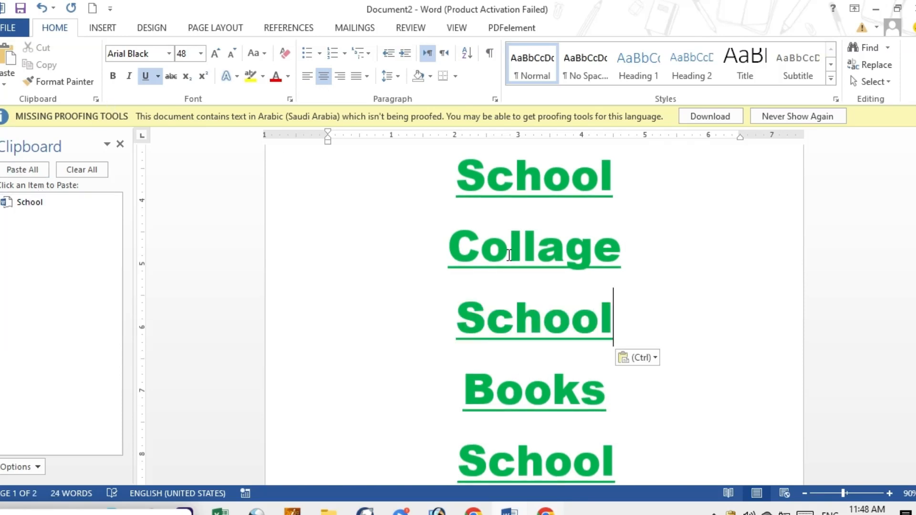
Step: Cut the word "Collage", paste it back on the same line from the Office Clipboard, and close the Clipboard pane
left_click_drag(452, 254, 620, 254)
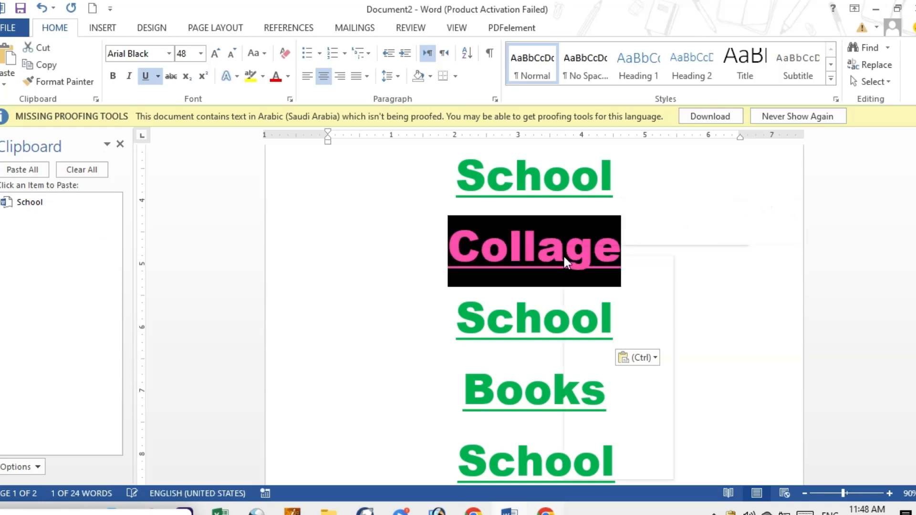
right_click(566, 263)
left_click(596, 265)
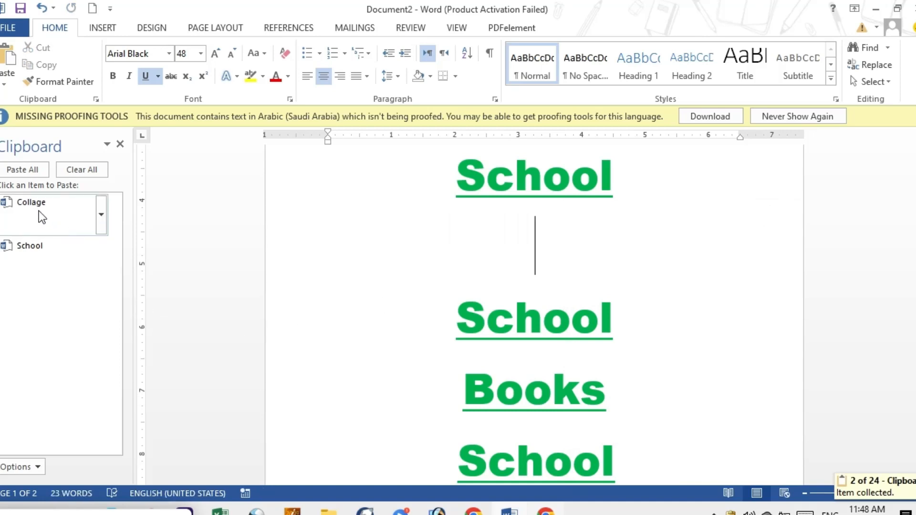
left_click(38, 211)
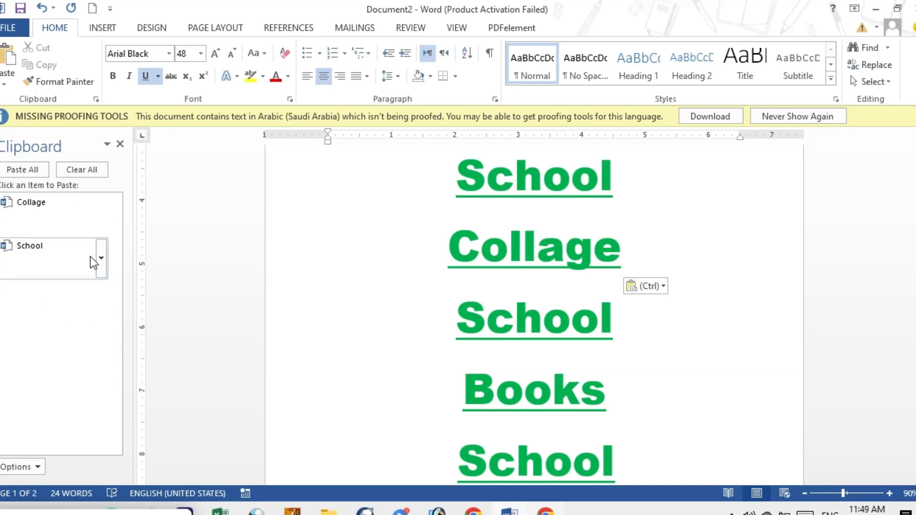
left_click(119, 144)
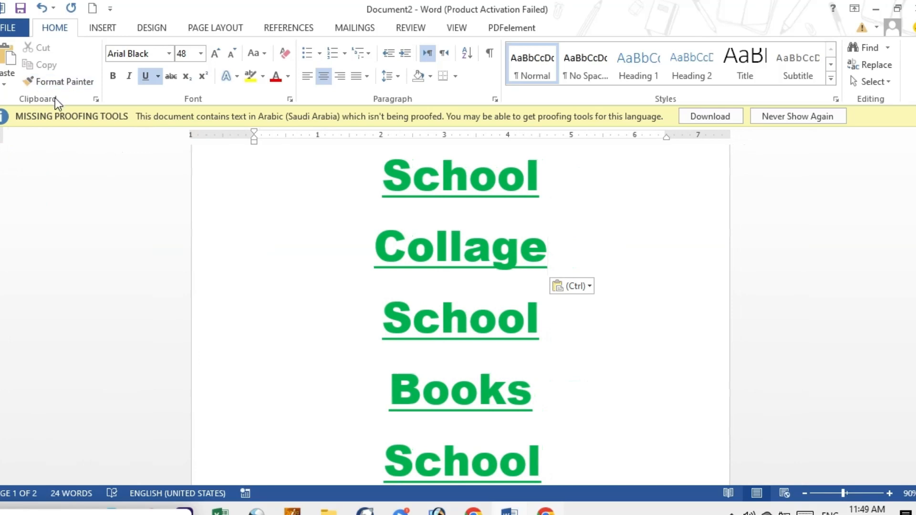
Step: Turn on the "Show Office Clipboard When Ctrl+C Pressed Twice" option and close the Clipboard pane
left_click(95, 99)
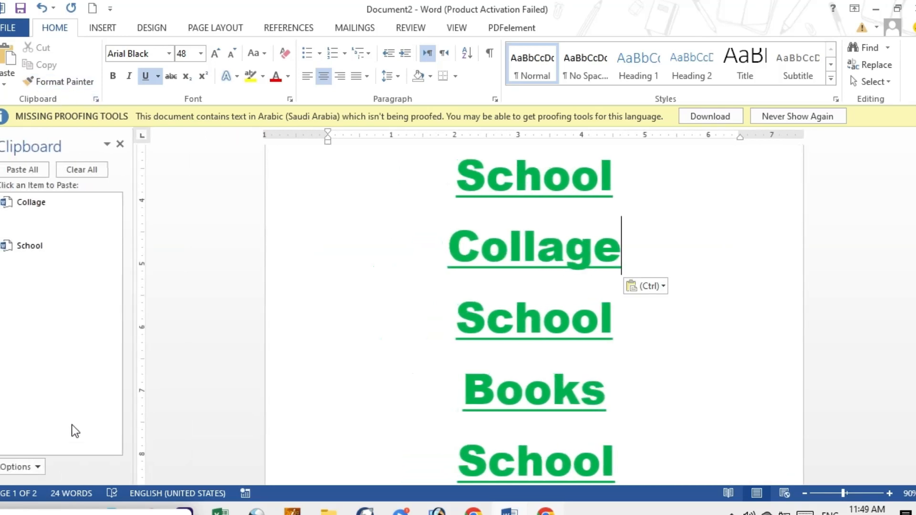
left_click(41, 469)
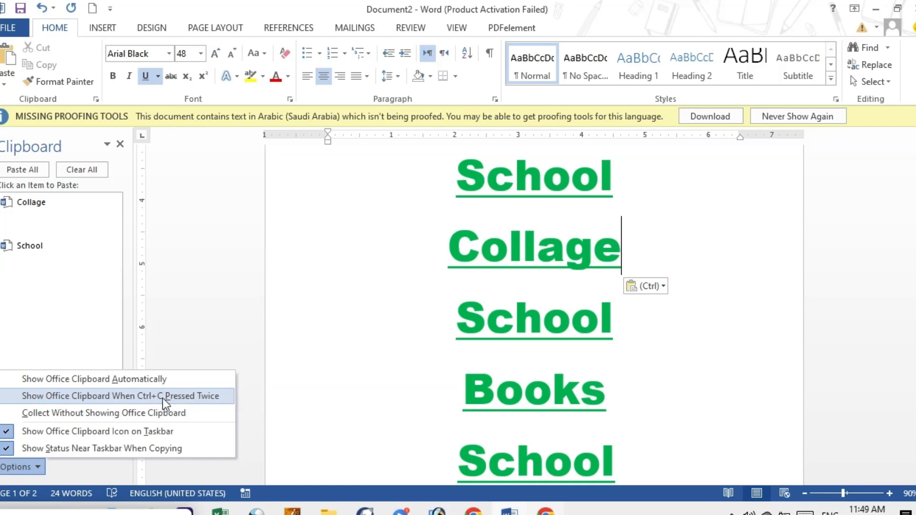
left_click(139, 400)
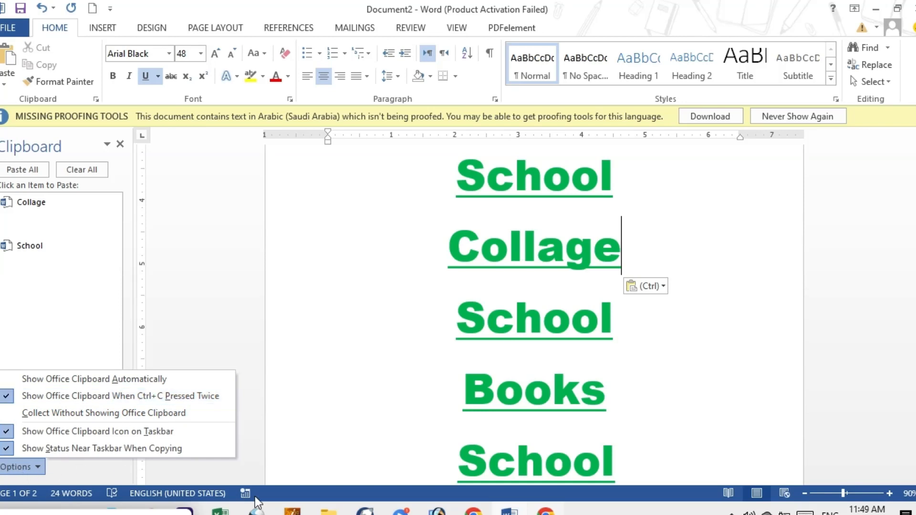
left_click(239, 361)
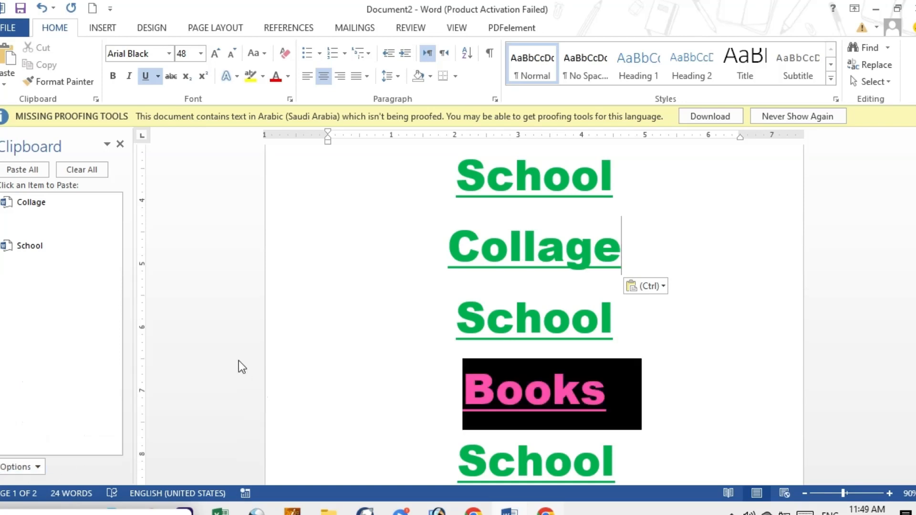
left_click(121, 144)
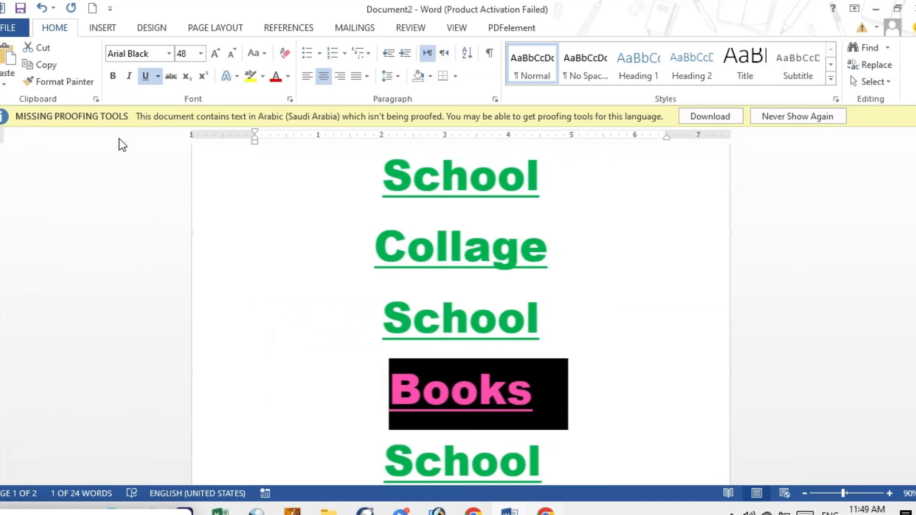
Step: Copy the word "Books" twice in a row to bring up the Office Clipboard
double_click(486, 322)
key("ctrl+v")
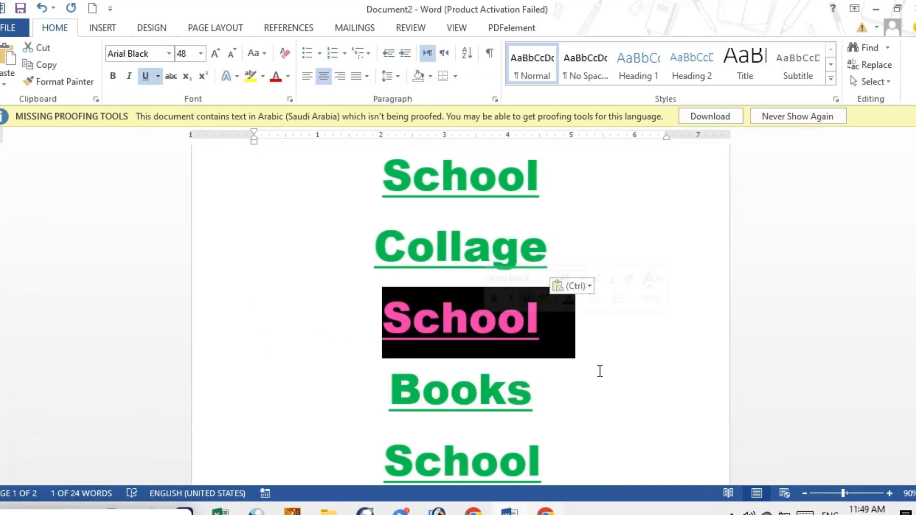
double_click(493, 388)
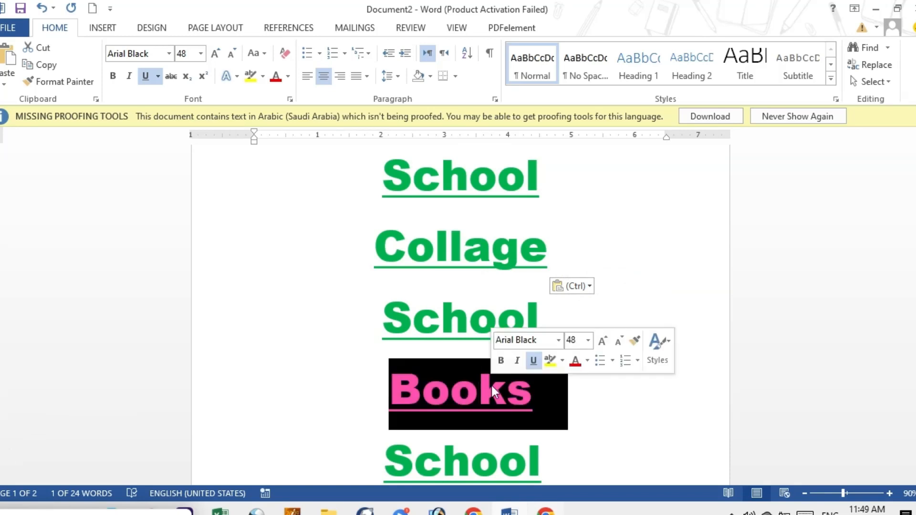
key("ctrl+c")
key("ctrl+c")
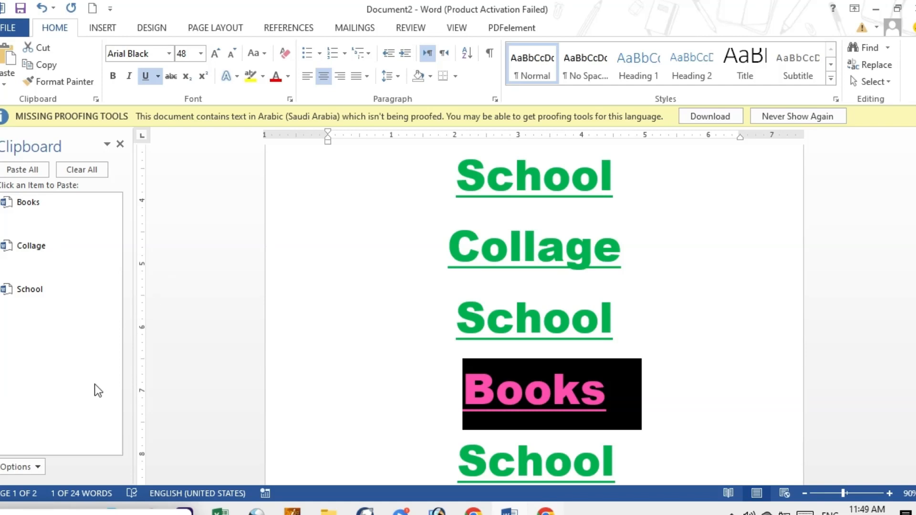
Step: Review the display options of the Office Clipboard and close the Clipboard pane
left_click(37, 468)
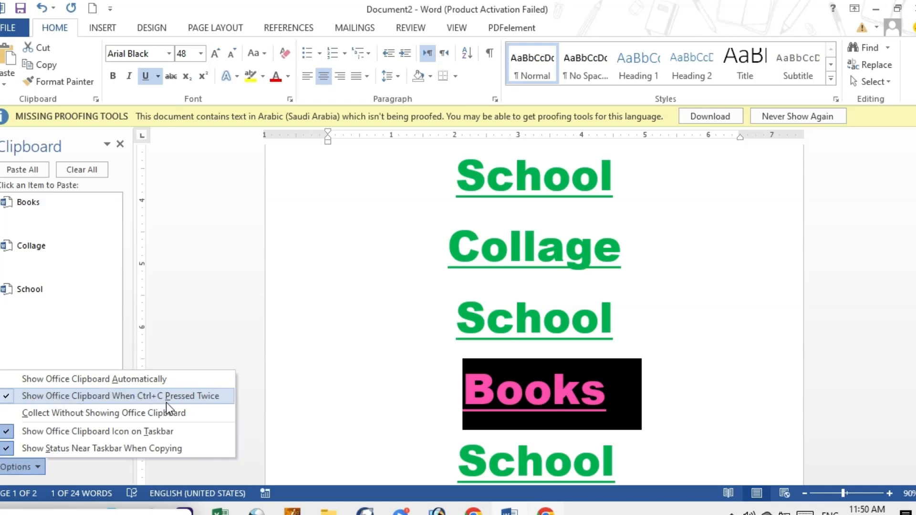
left_click(263, 389)
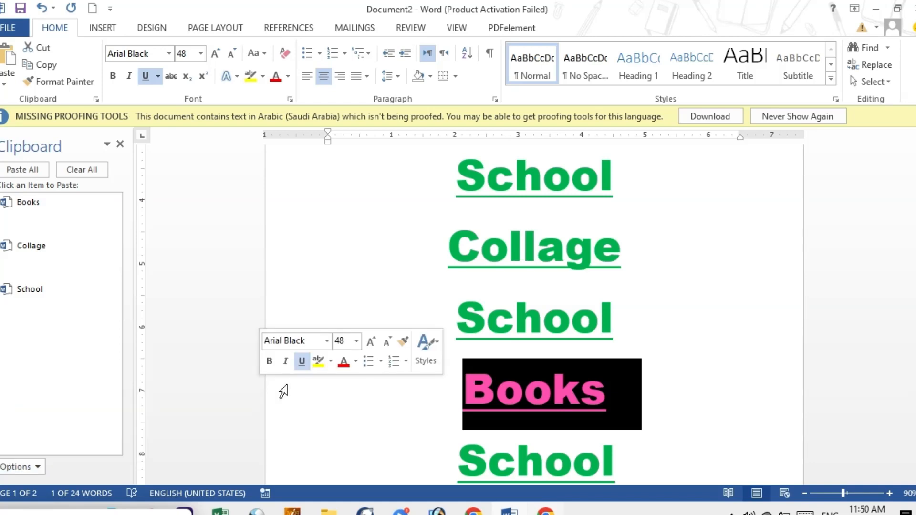
left_click(119, 145)
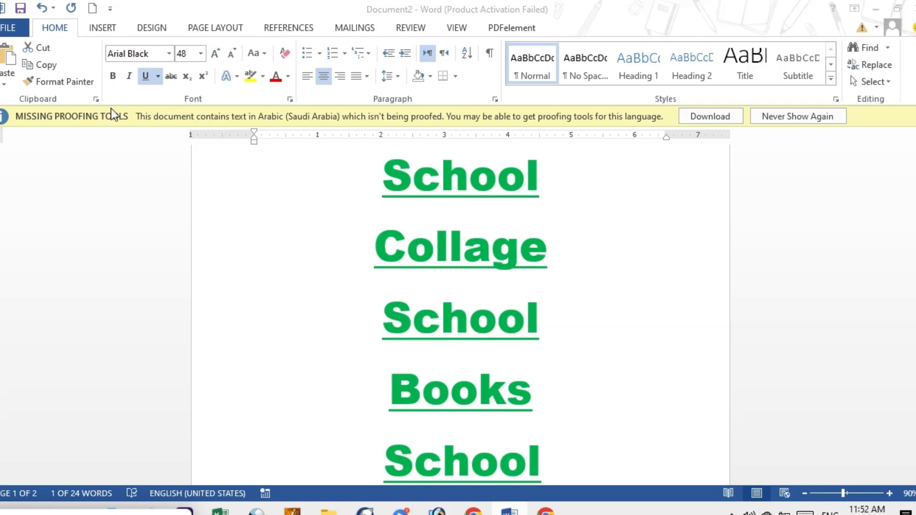
Step: Try Word 97-2003 Template (*.dot) as the default save format in Word Options, and settle on Word Document (*.docx)
left_click(7, 30)
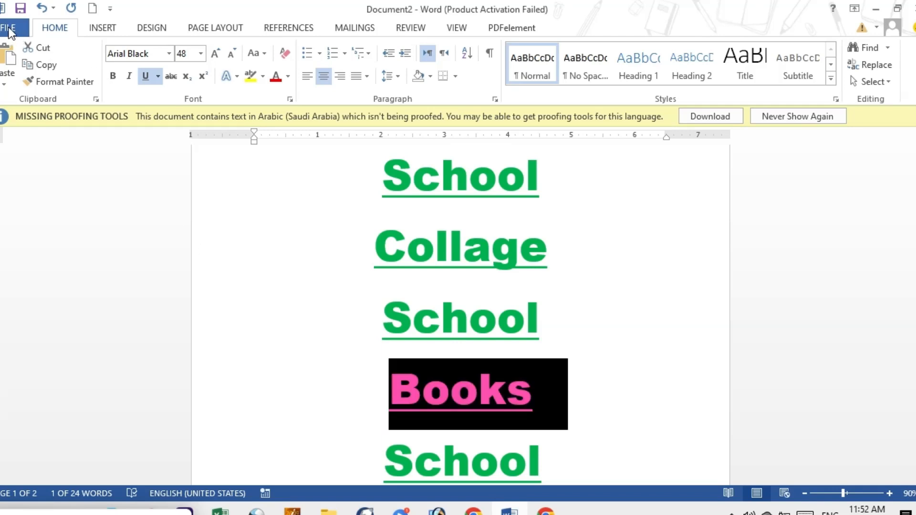
left_click(9, 32)
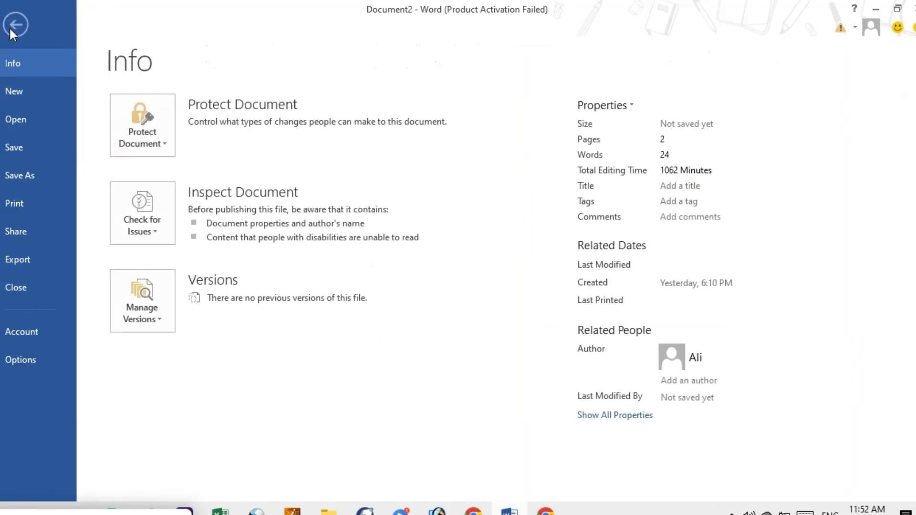
left_click(22, 361)
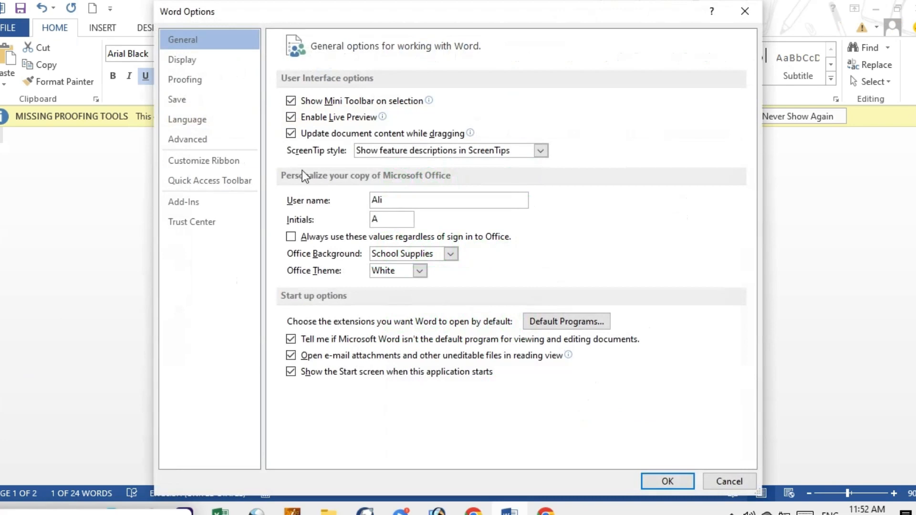
left_click(191, 97)
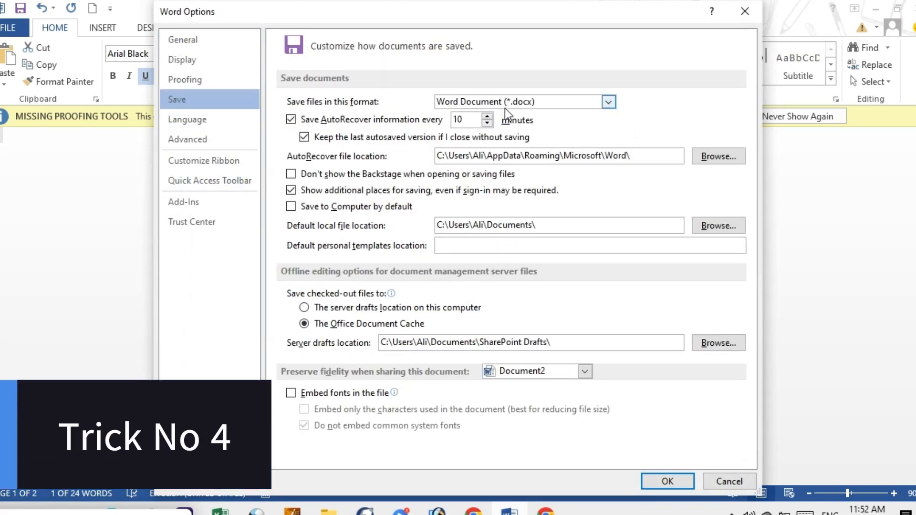
left_click(609, 102)
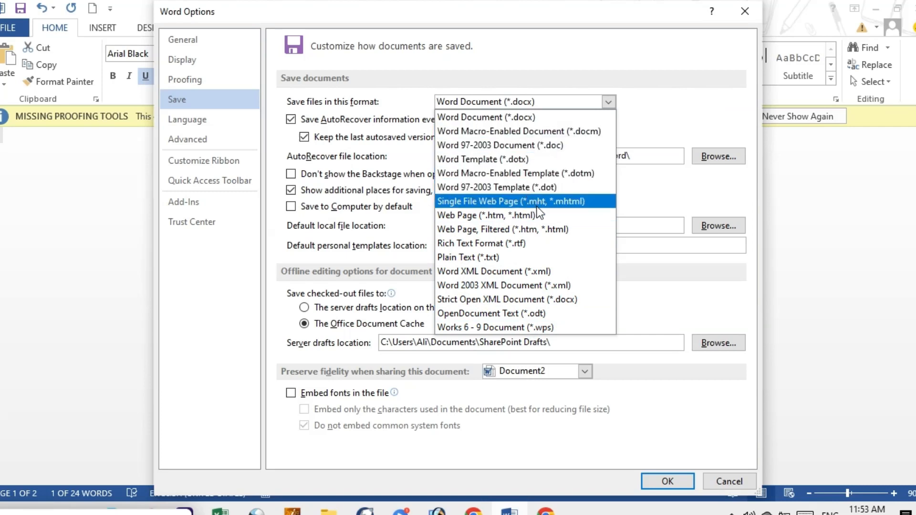
left_click(508, 187)
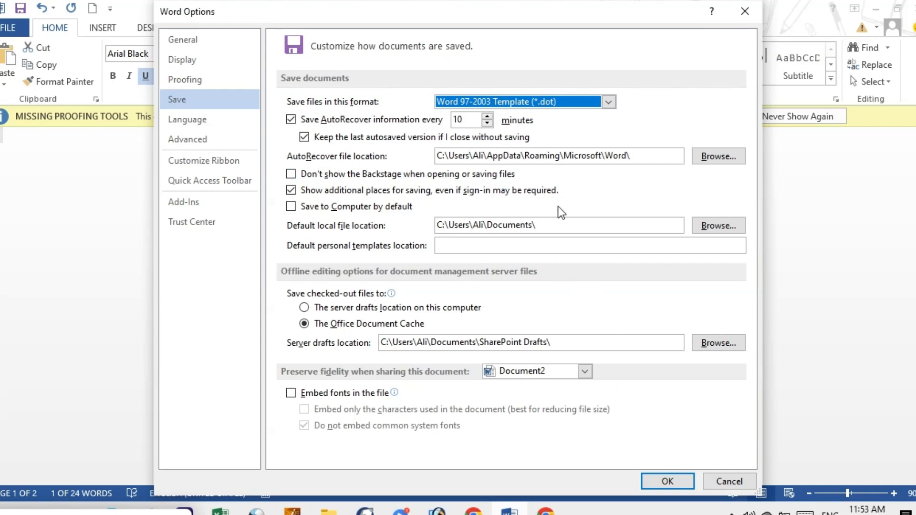
left_click(604, 100)
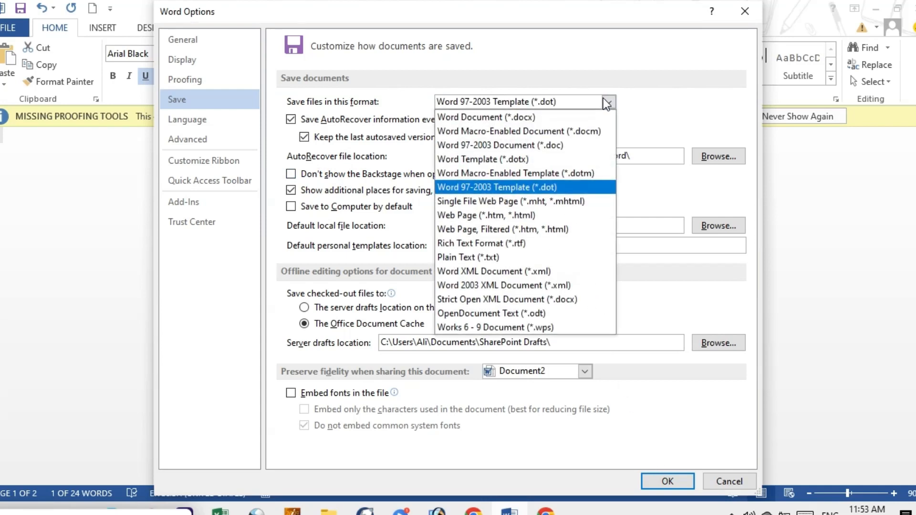
left_click(514, 118)
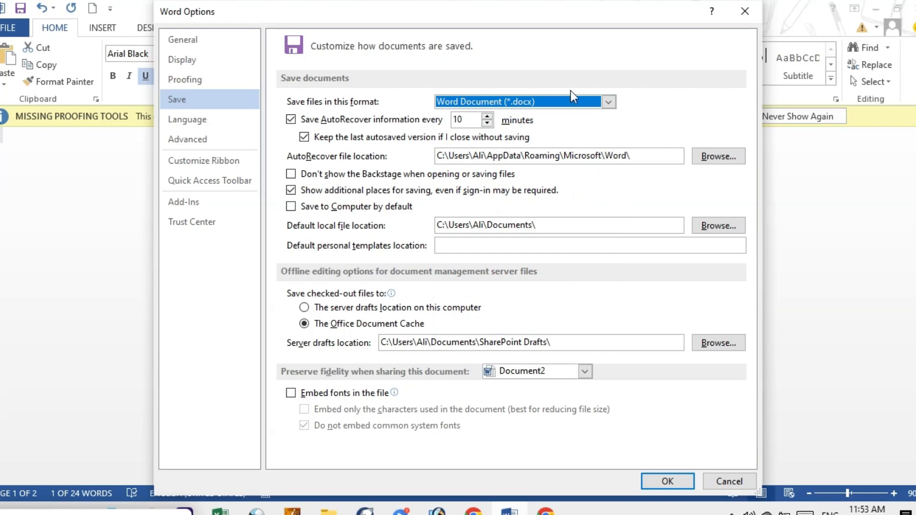
left_click(667, 481)
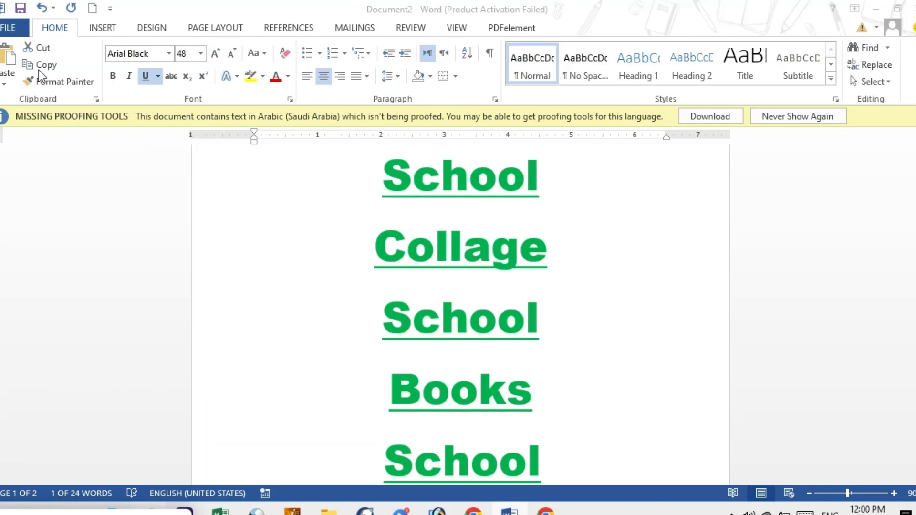
Step: Assign the shortcut Ctrl+1 to the BorderAll command of the Home Tab category in Word's keyboard customization, and accept the options
left_click(10, 27)
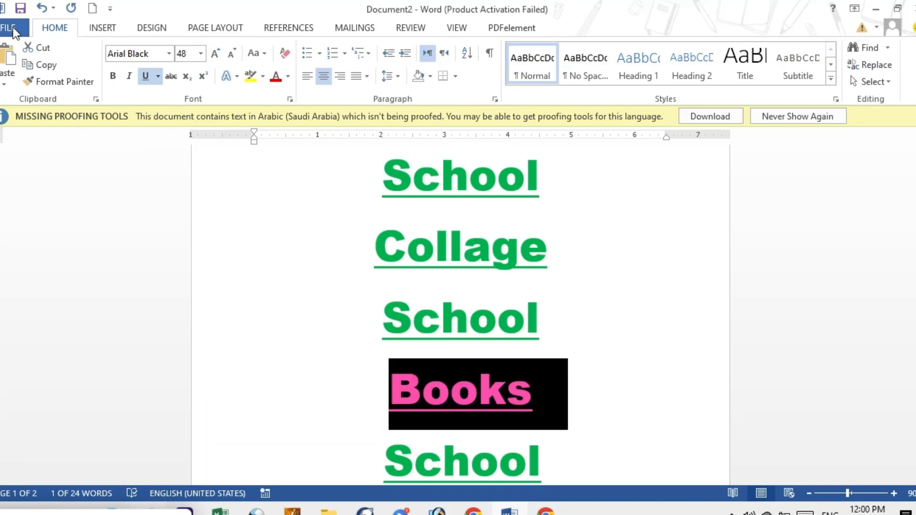
left_click(12, 28)
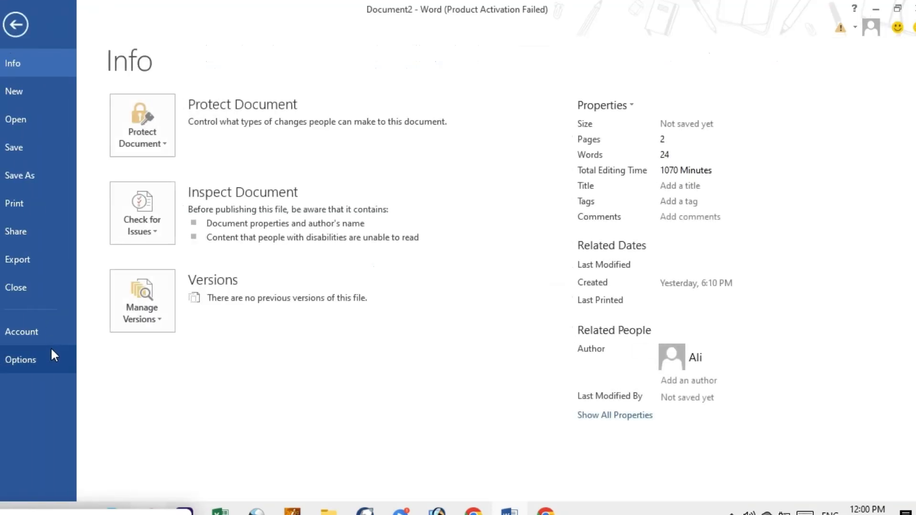
left_click(37, 359)
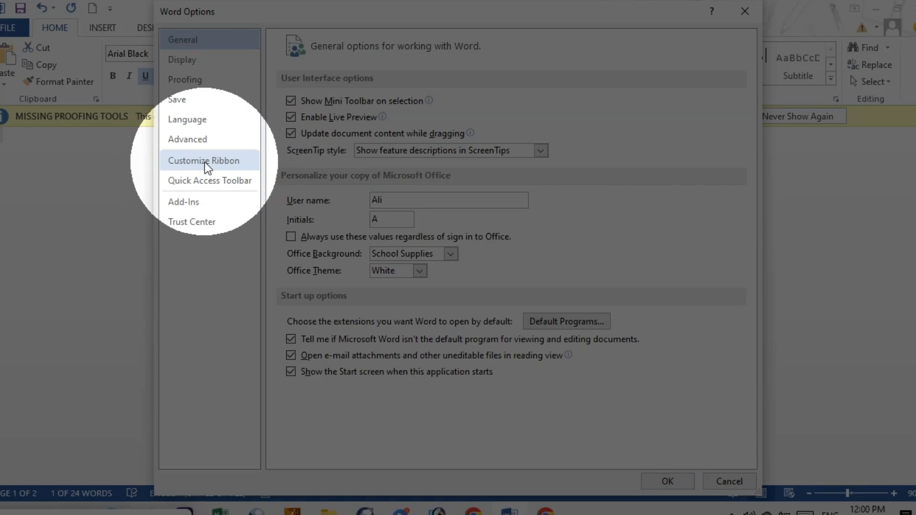
left_click(205, 161)
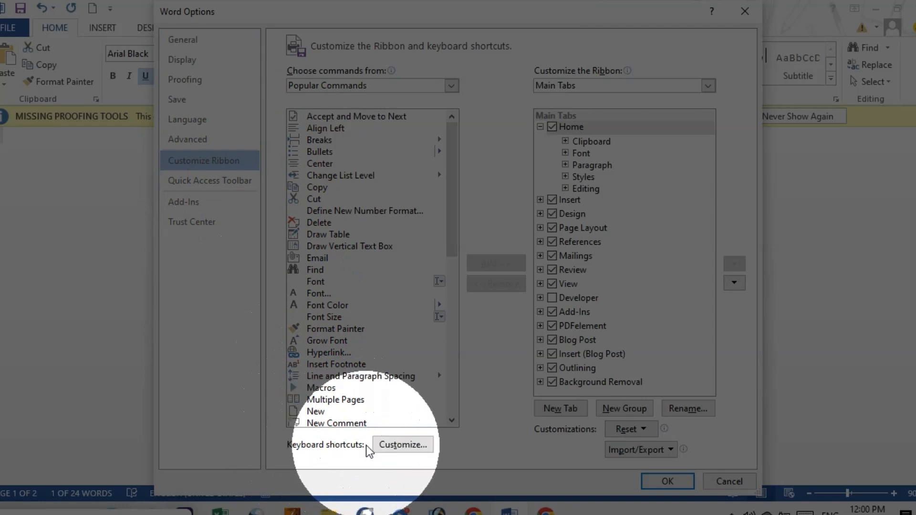
left_click(402, 445)
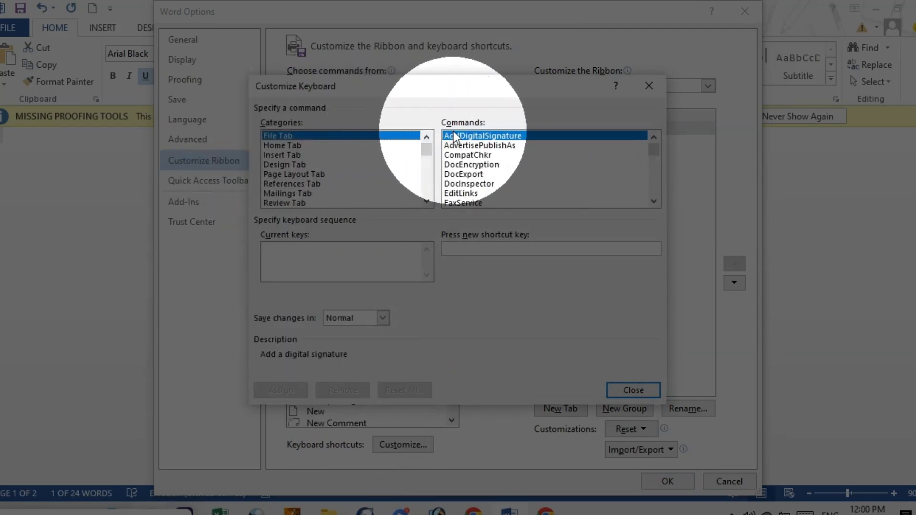
left_click(283, 147)
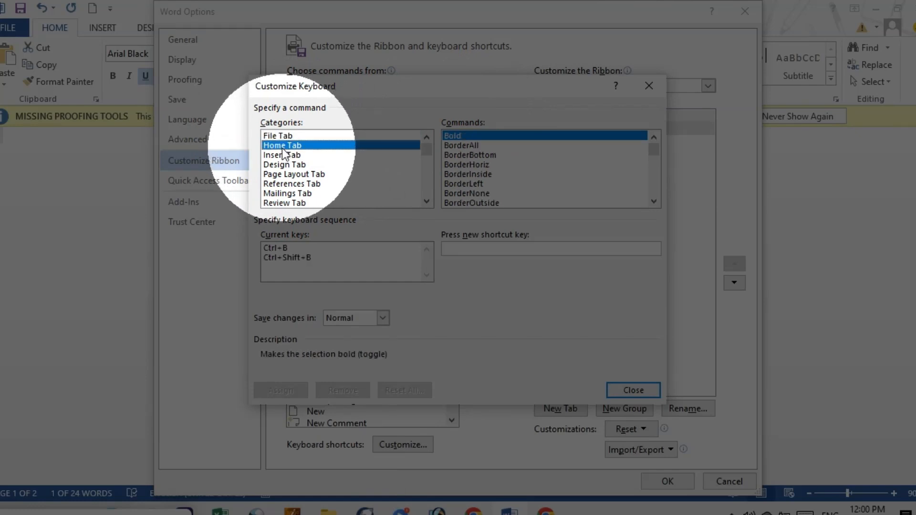
left_click(461, 147)
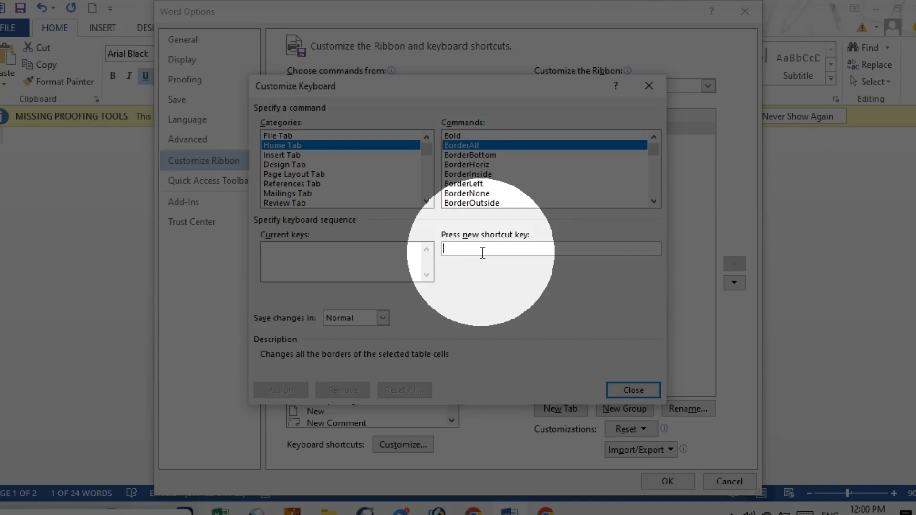
key("ctrl+1")
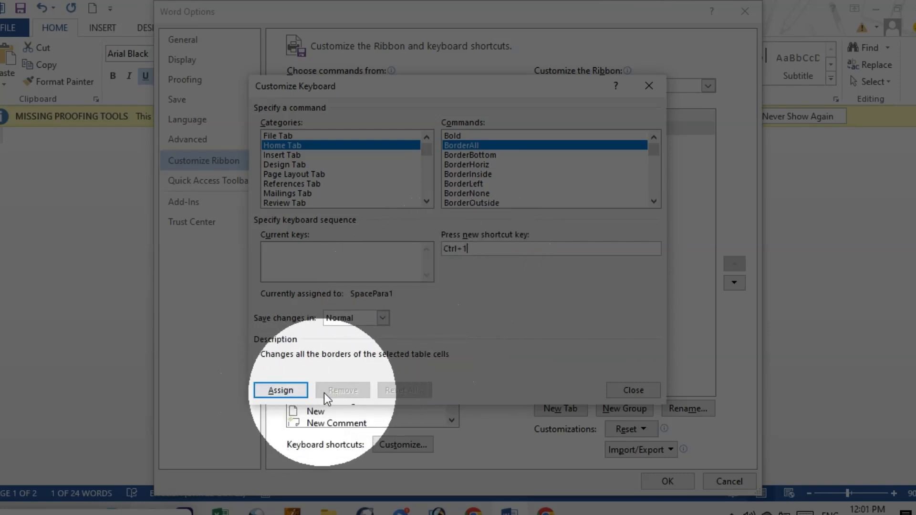
left_click(282, 392)
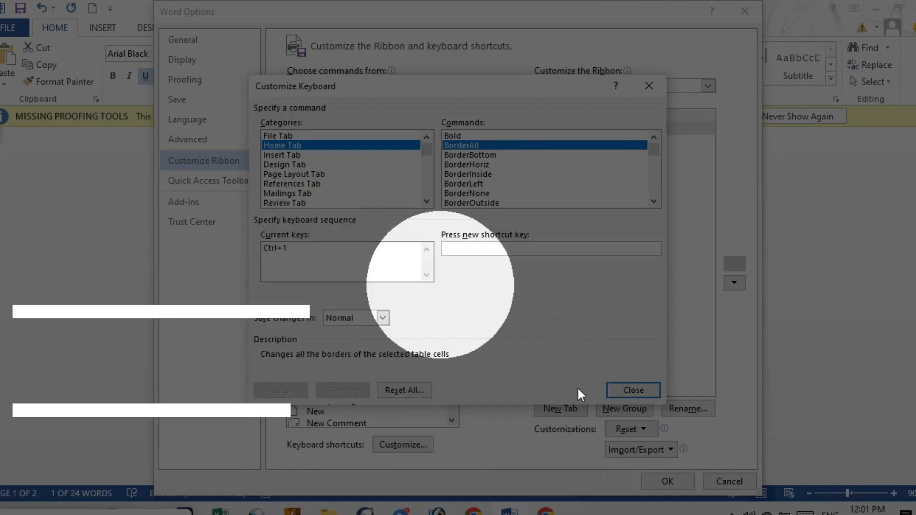
left_click(620, 393)
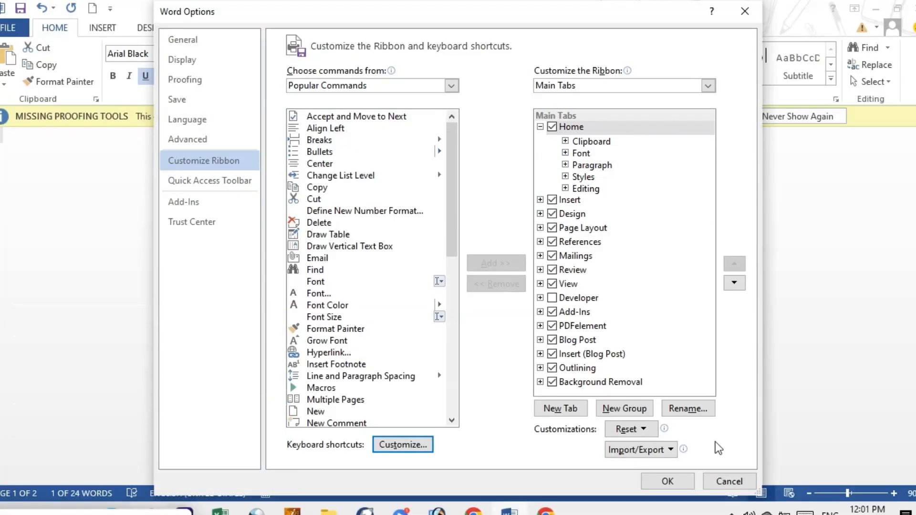
left_click(666, 482)
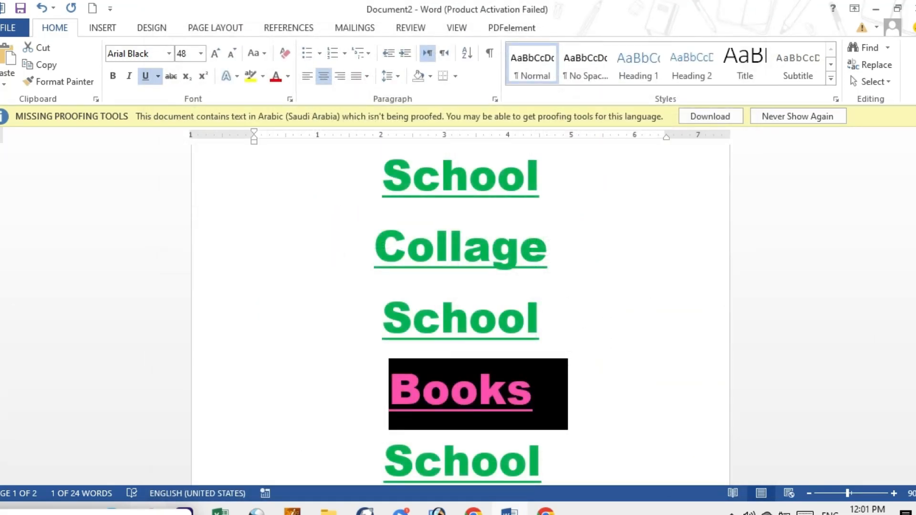
Step: Generate sample paragraphs on the empty second page with =rand()
left_click_drag(914, 233, 915, 308)
left_click(413, 294)
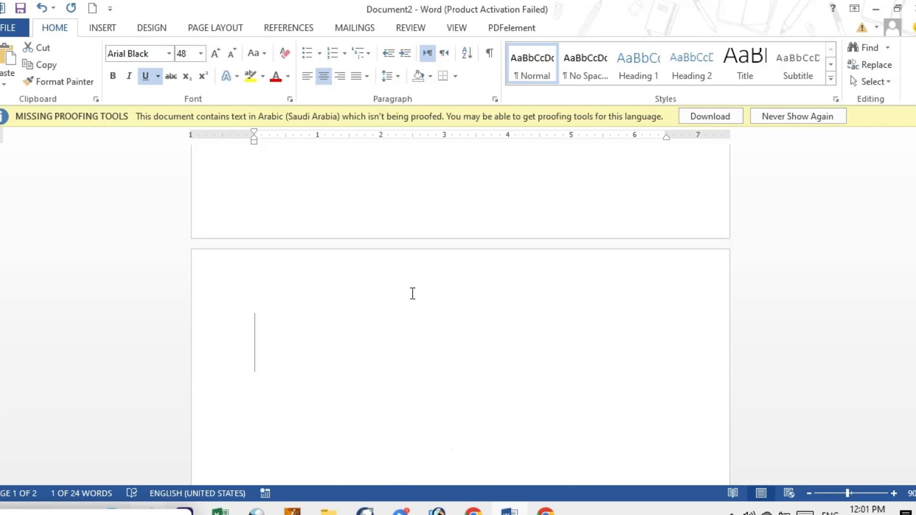
type("=")
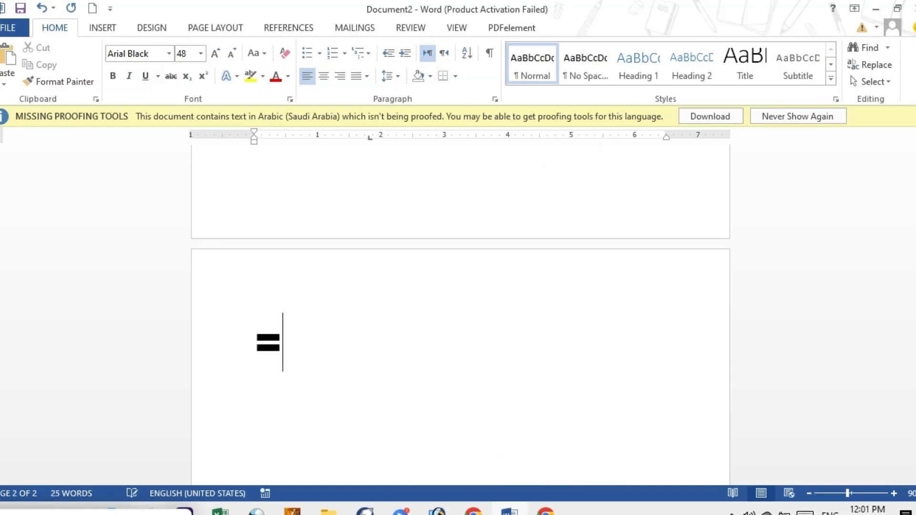
type("rand")
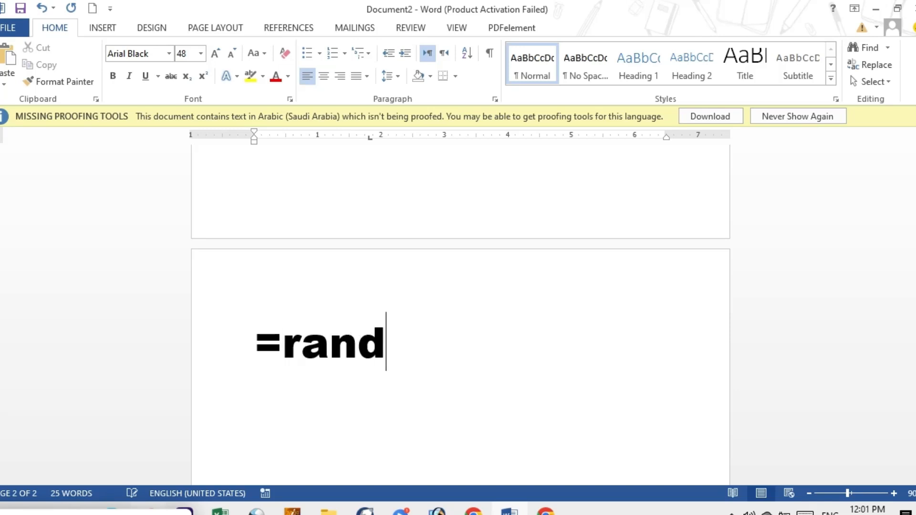
type("()")
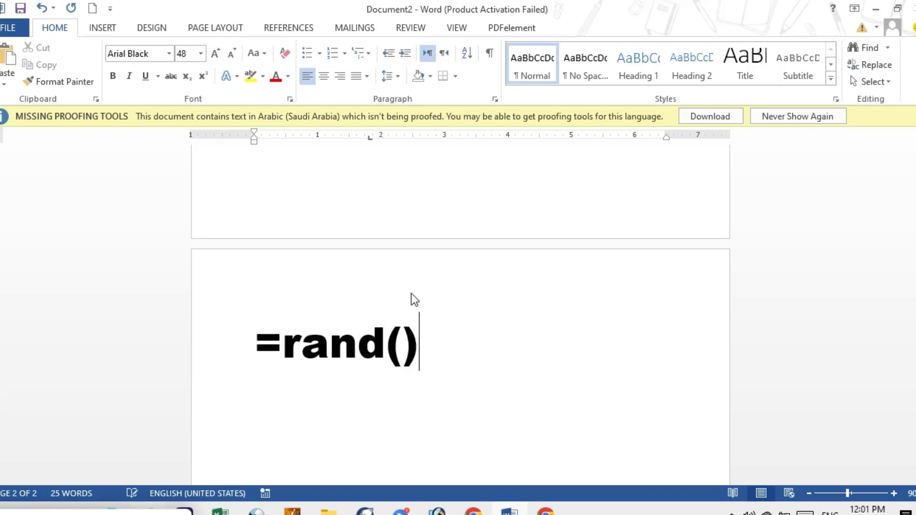
key("Return")
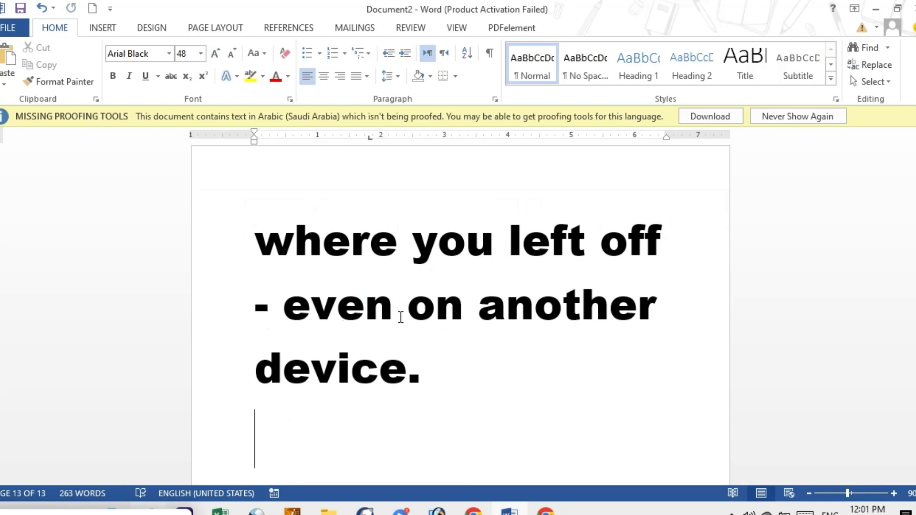
Step: Select all the generated sample text and set it to Arial (Body), size 11
left_click_drag(915, 450, 912, 164)
left_click(296, 352)
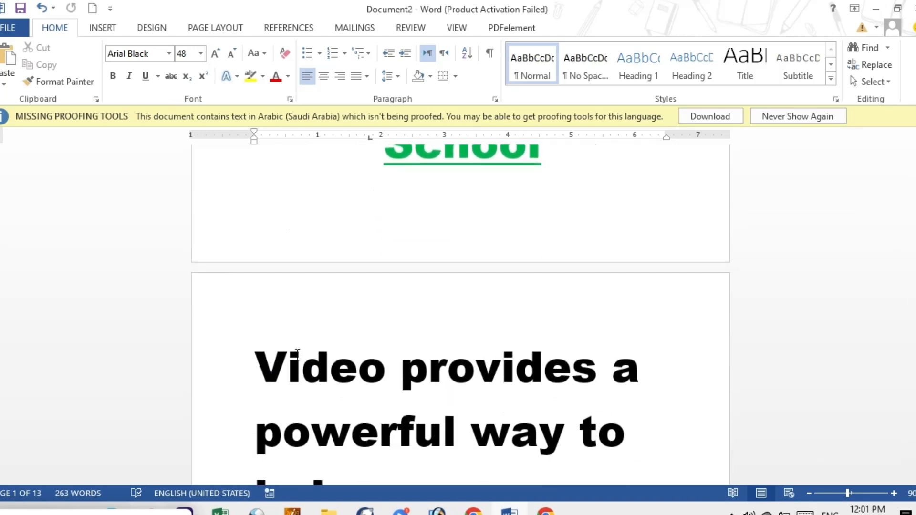
left_click_drag(259, 364, 274, 498)
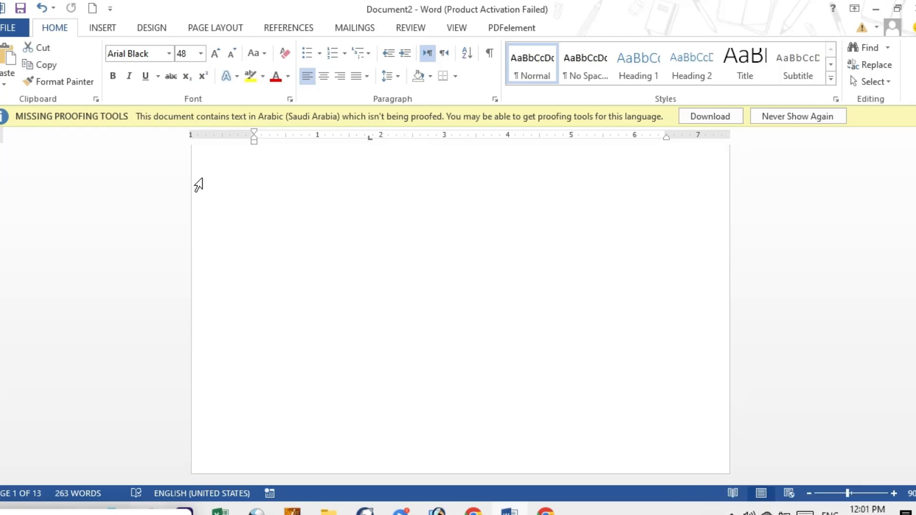
left_click(200, 57)
left_click(182, 111)
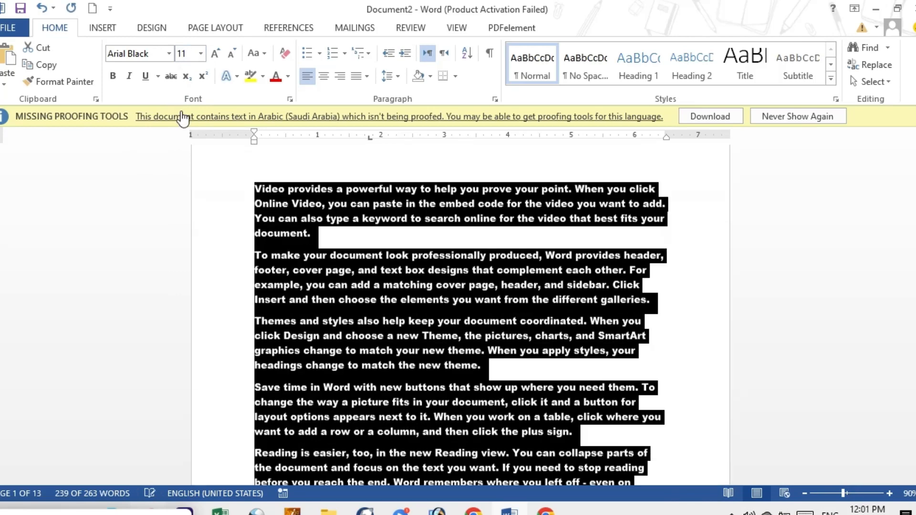
left_click(168, 53)
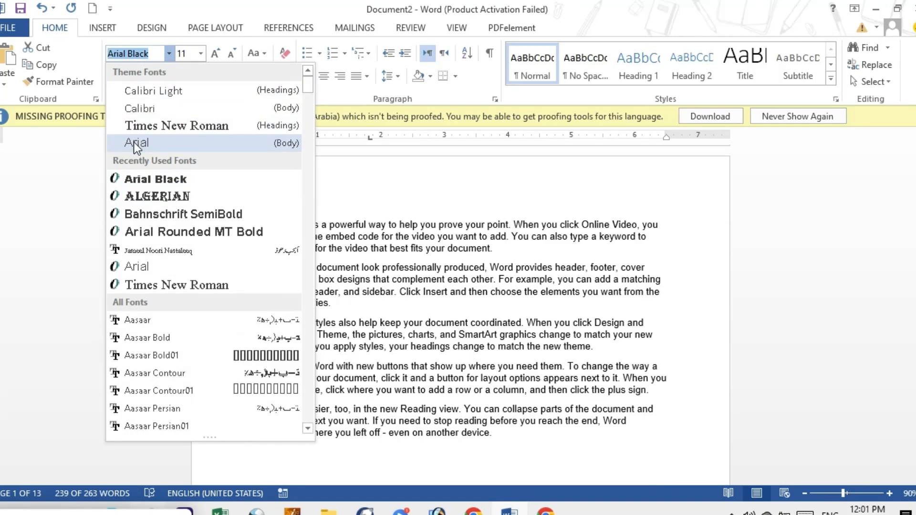
left_click(136, 142)
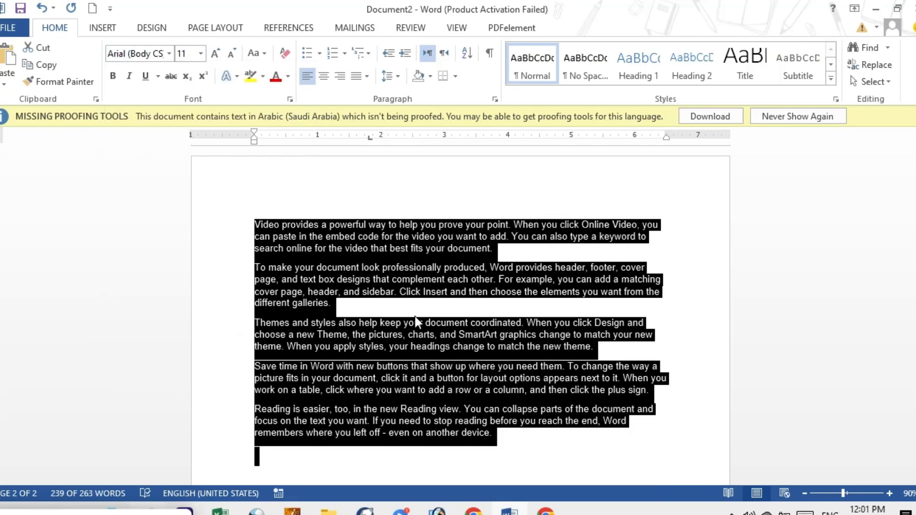
Step: Apply all borders to the five sample paragraphs with the custom BorderAll shortcut, and check the bordered text
left_click(377, 303)
left_click_drag(251, 218, 554, 437)
key("F4")
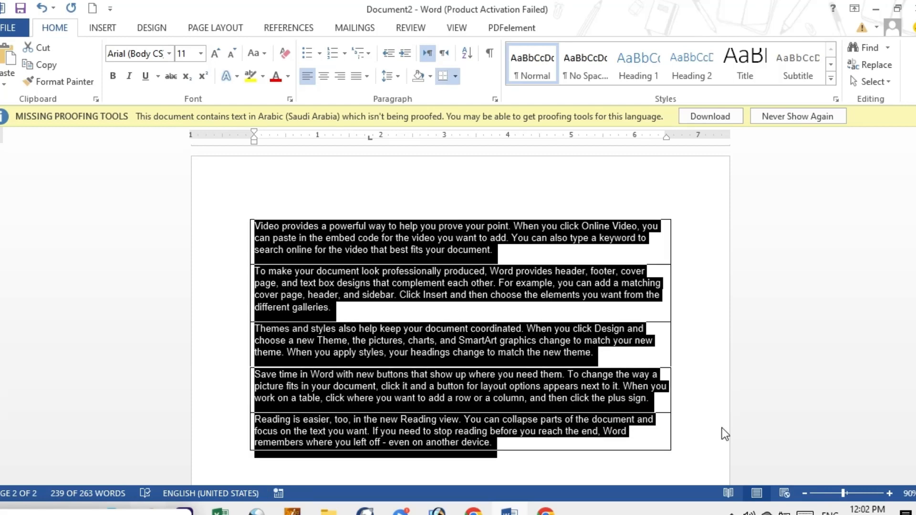
left_click(693, 366)
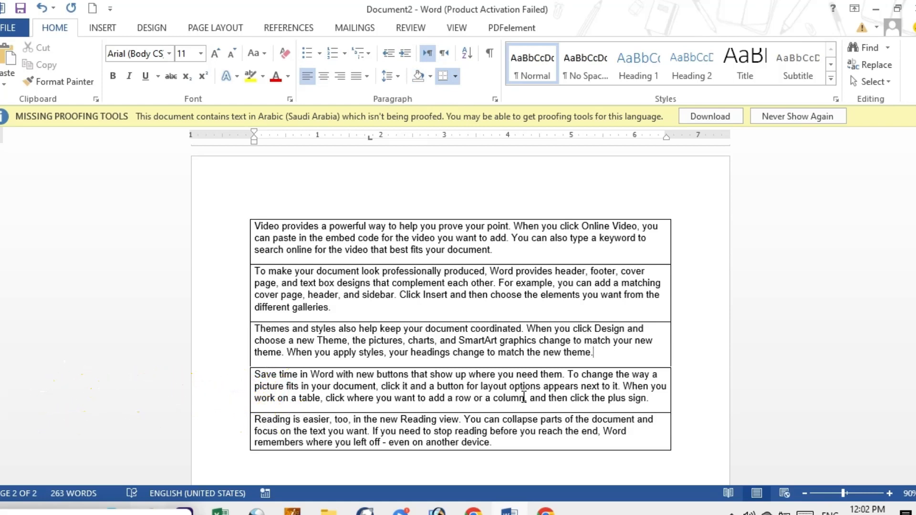
scroll(460, 310, "up", 4)
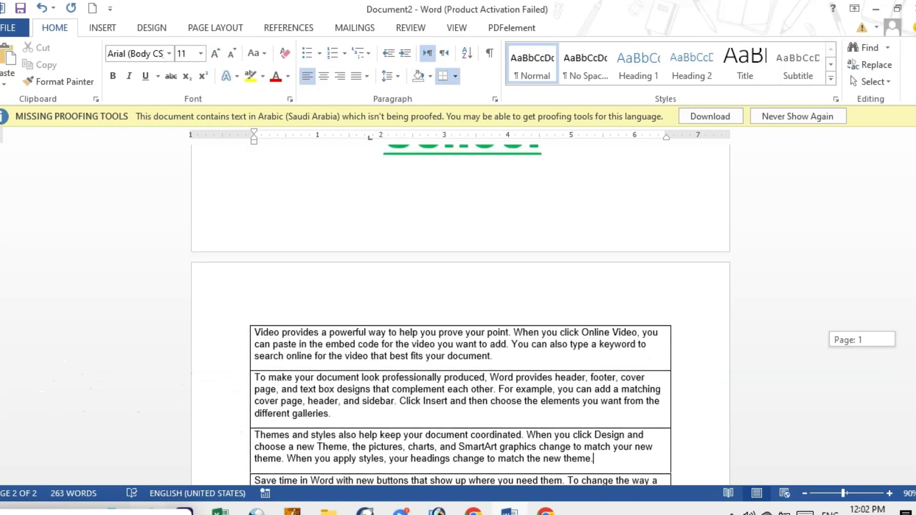
scroll(460, 310, "down", 10)
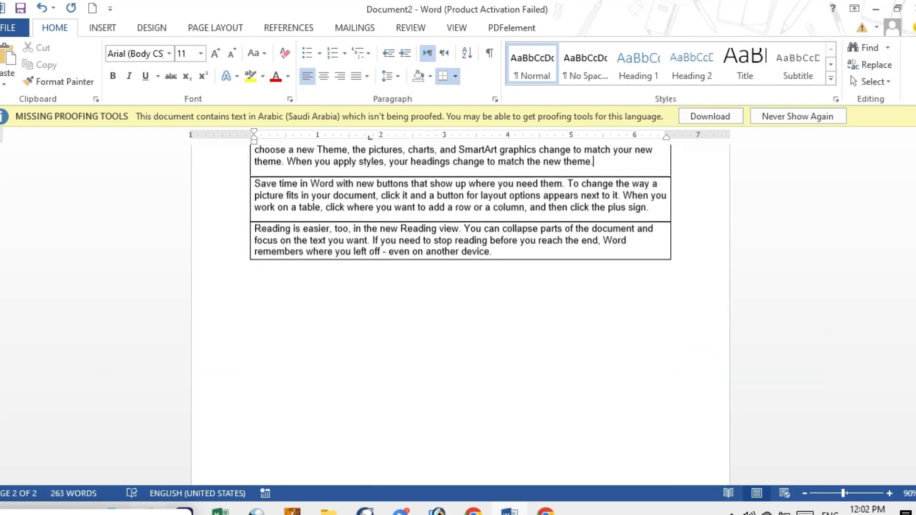
left_click(502, 348)
Step: Open the keyboard shortcut customization in Word's options and choose the Fonts category
left_click(13, 30)
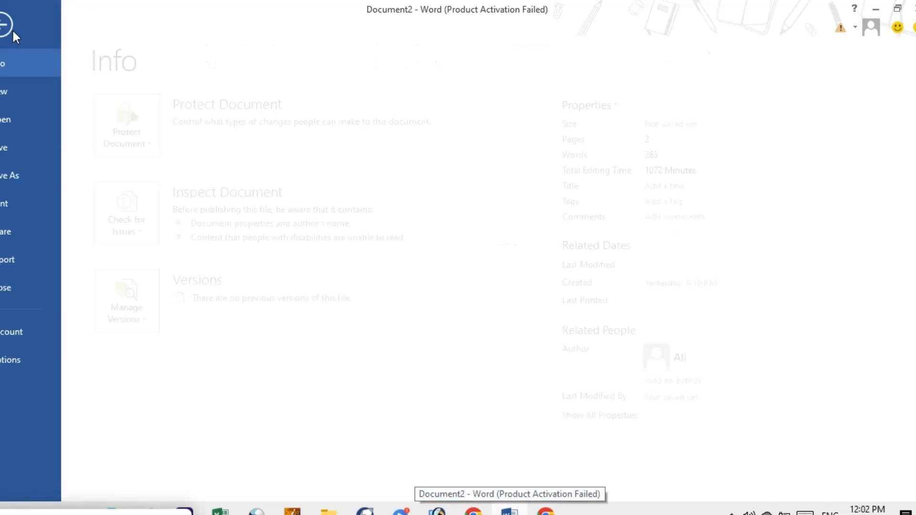
left_click(29, 357)
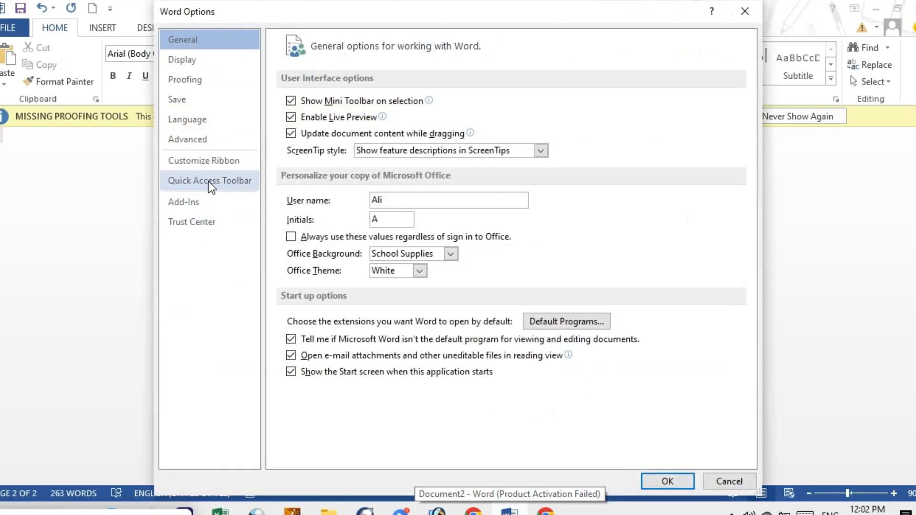
left_click(209, 164)
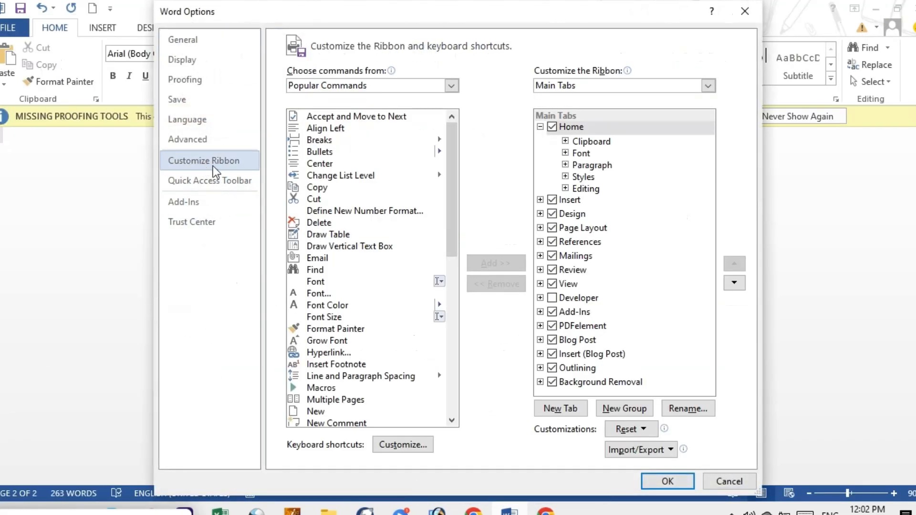
left_click(412, 445)
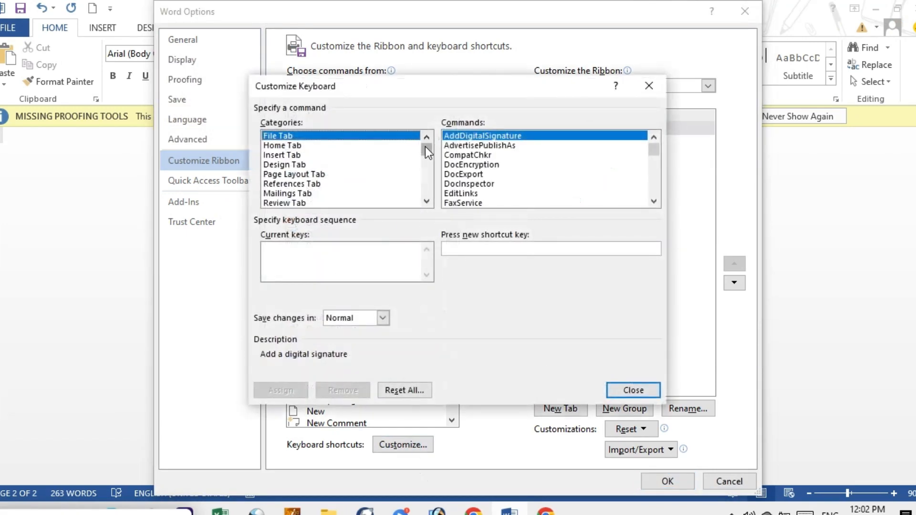
left_click_drag(425, 147, 425, 199)
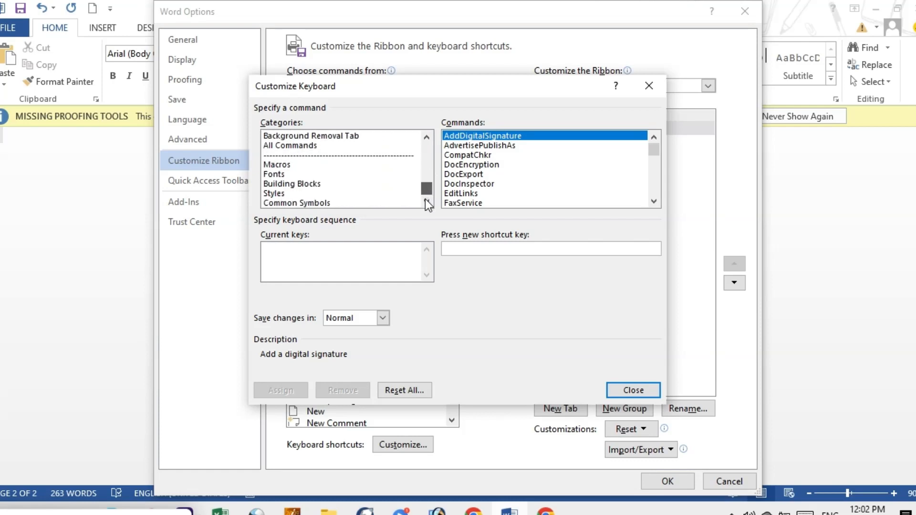
left_click(282, 174)
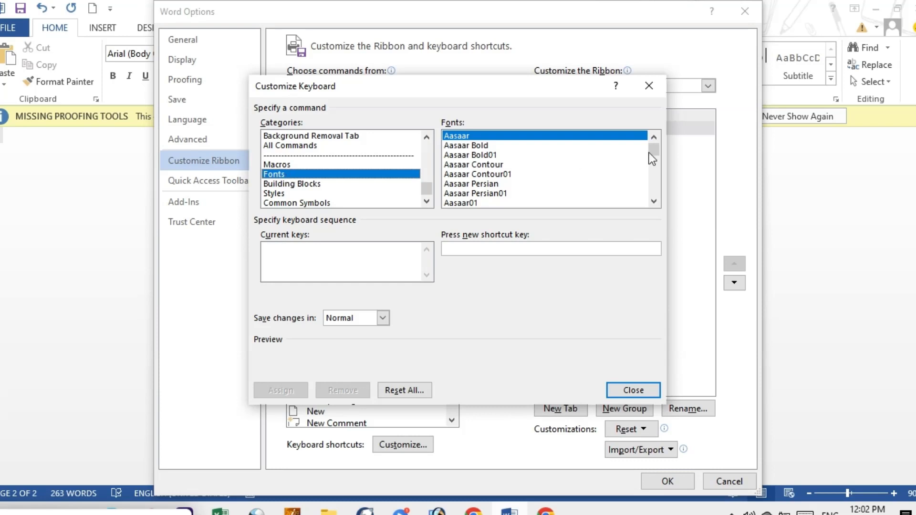
Step: Assign the shortcut Ctrl+2 to the Arial font, saving the change in Normal
left_click(653, 201)
left_click(653, 201)
left_click(654, 201)
left_click(653, 201)
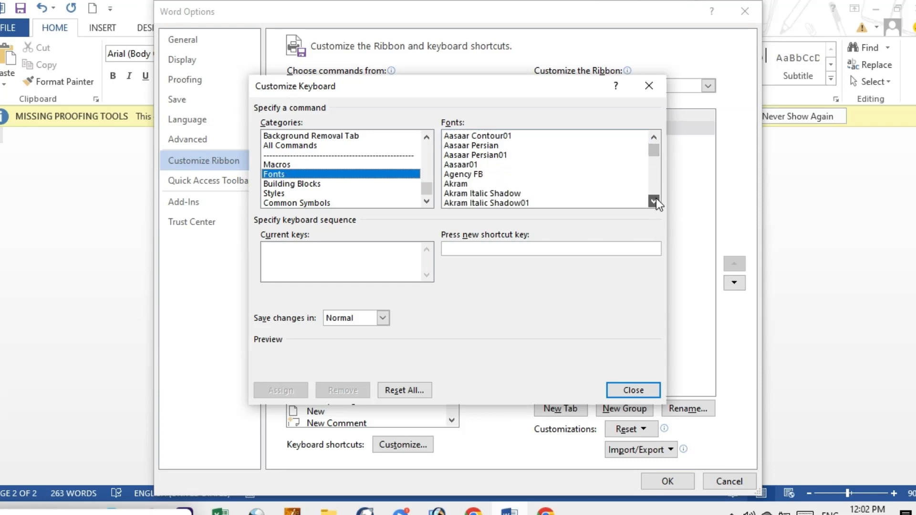
left_click(653, 201)
left_click(654, 201)
left_click(654, 201)
left_click(654, 200)
left_click(654, 200)
left_click(654, 201)
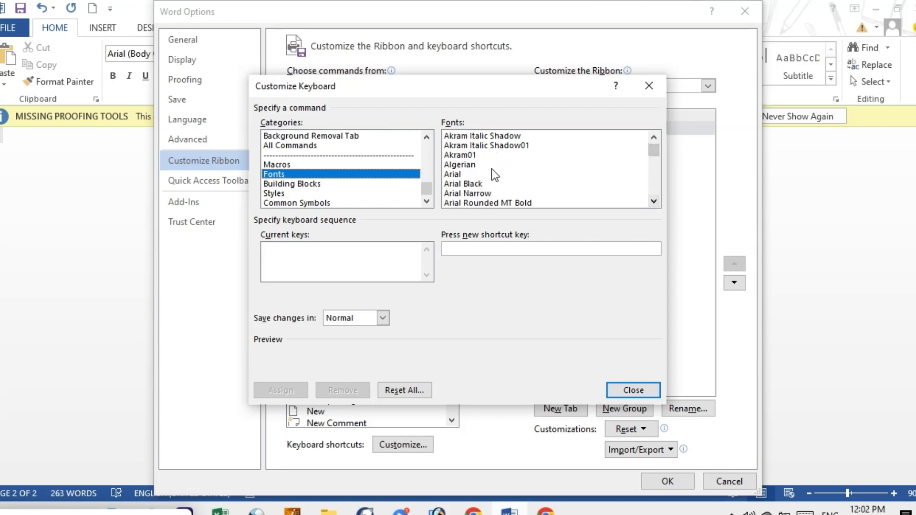
left_click(462, 175)
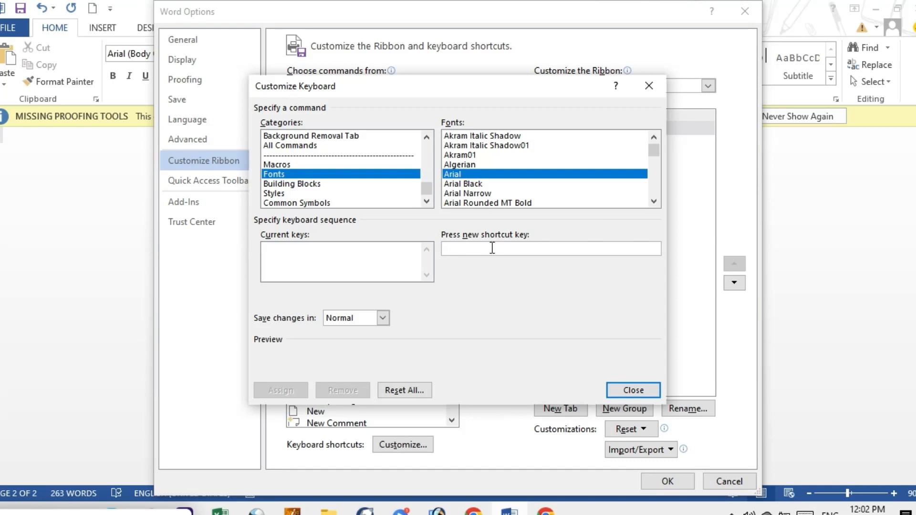
key("ctrl+2")
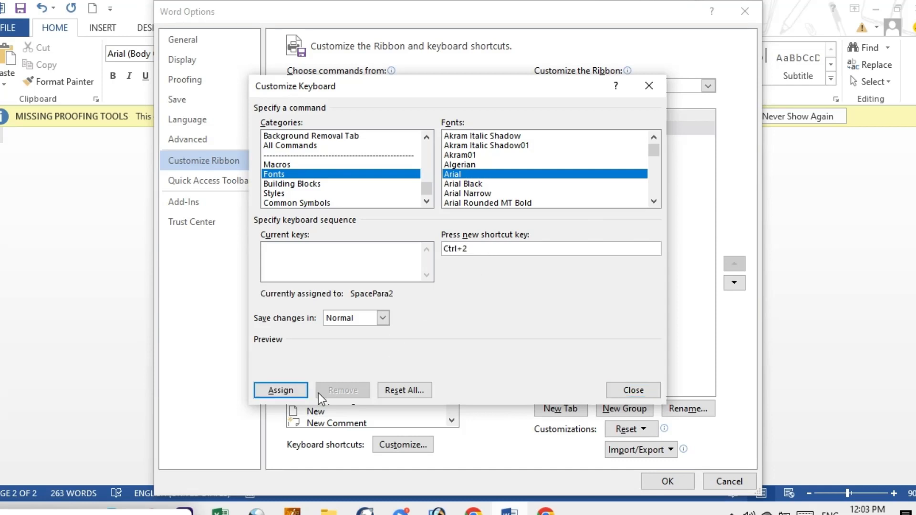
left_click(285, 392)
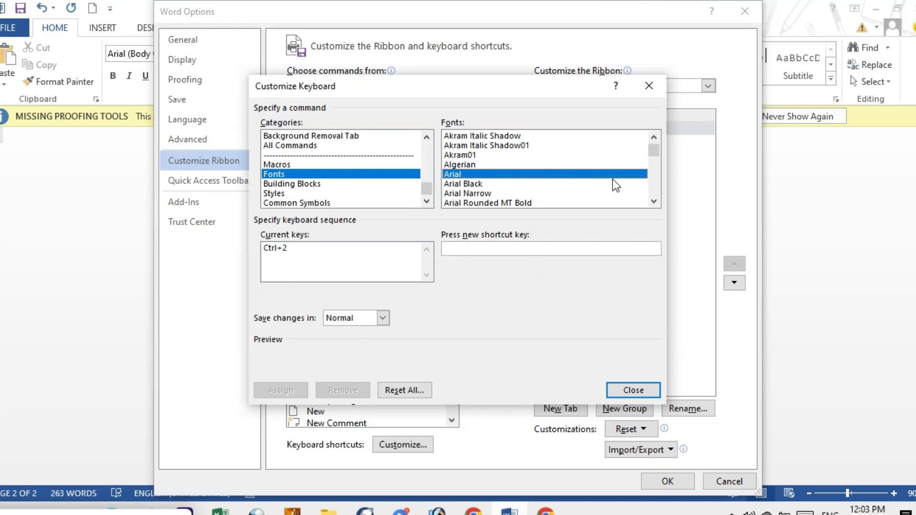
Step: Find the Jameel Noori Nastaleeq font, assign it the shortcut Ctrl+3, and accept the options
scroll(648, 200, "down", 3)
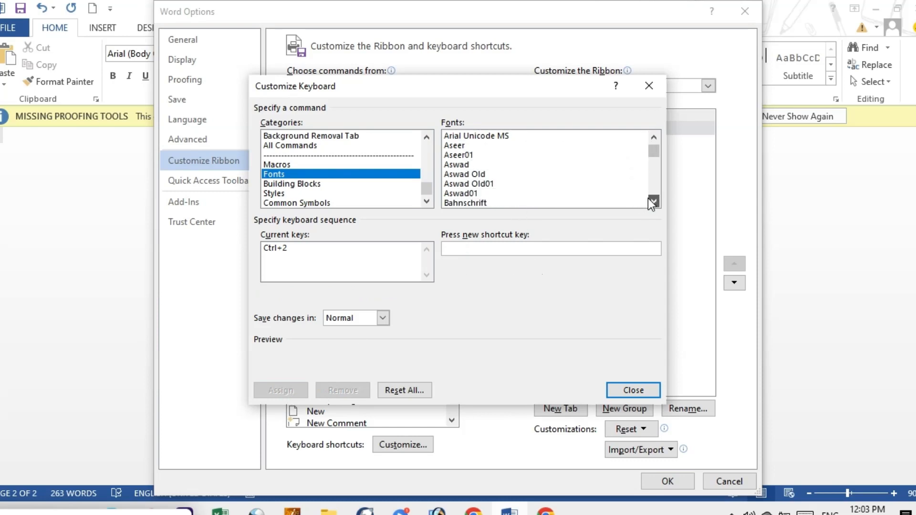
left_click(647, 203)
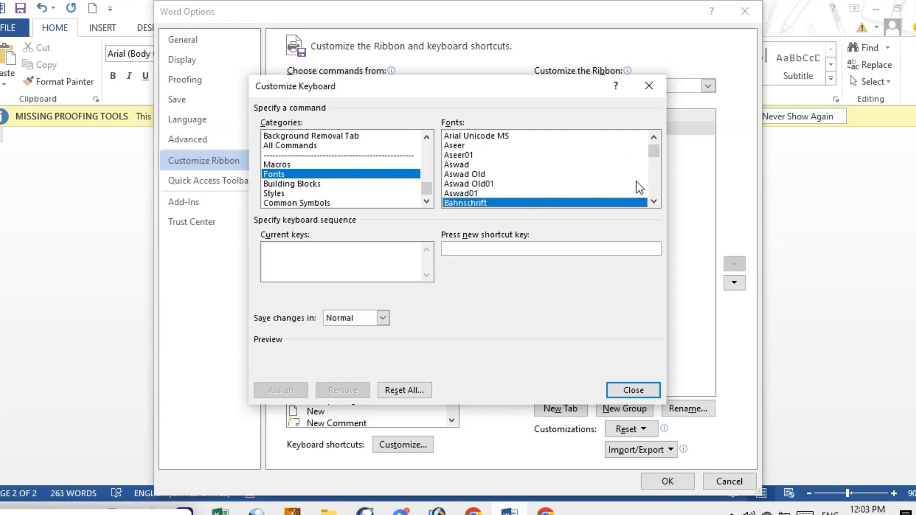
left_click_drag(651, 152, 653, 176)
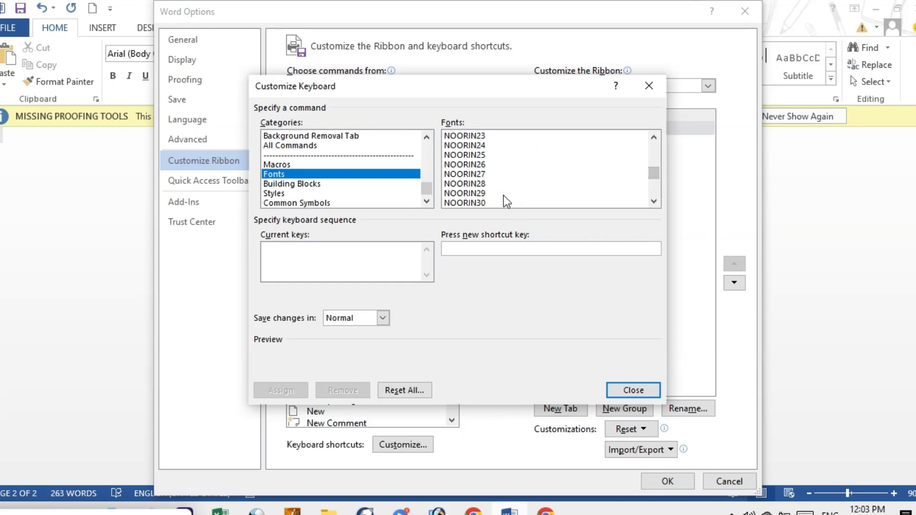
left_click(496, 195)
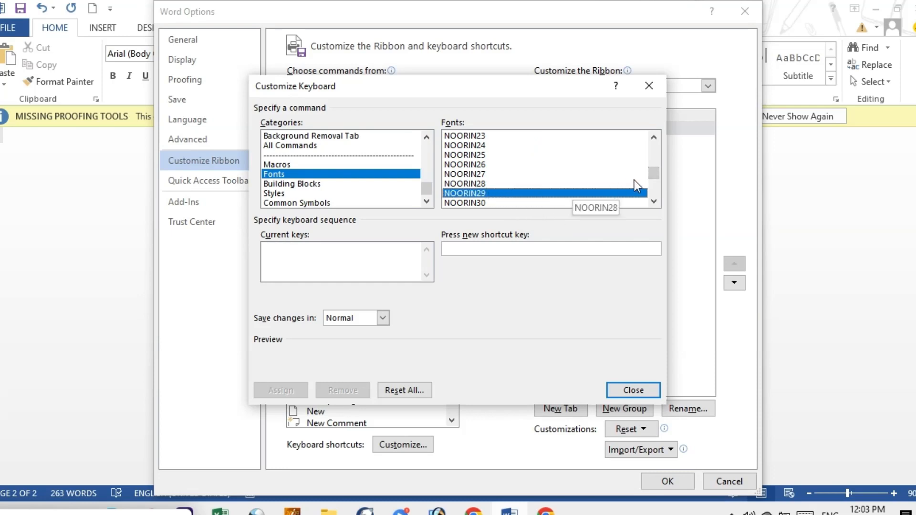
mouse_move(650, 174)
left_mouse_down()
mouse_move(650, 182)
mouse_move(649, 170)
left_mouse_up()
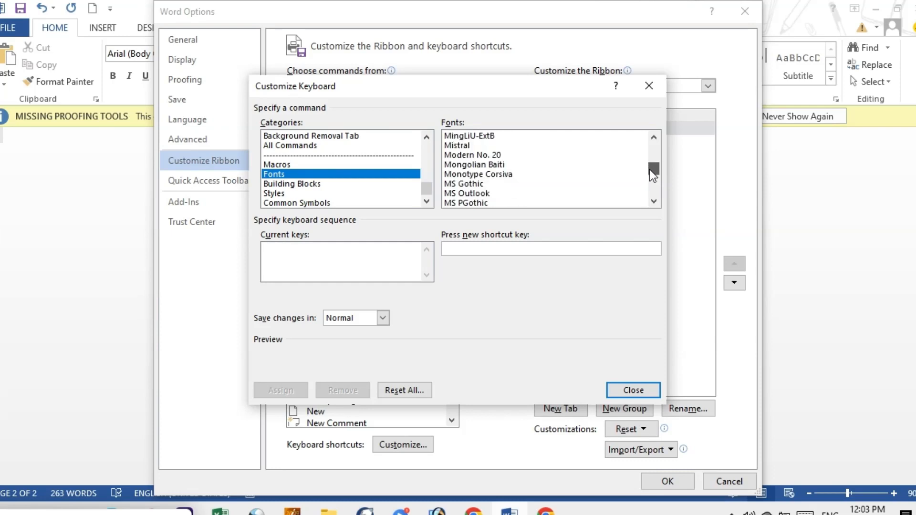
left_click(654, 201)
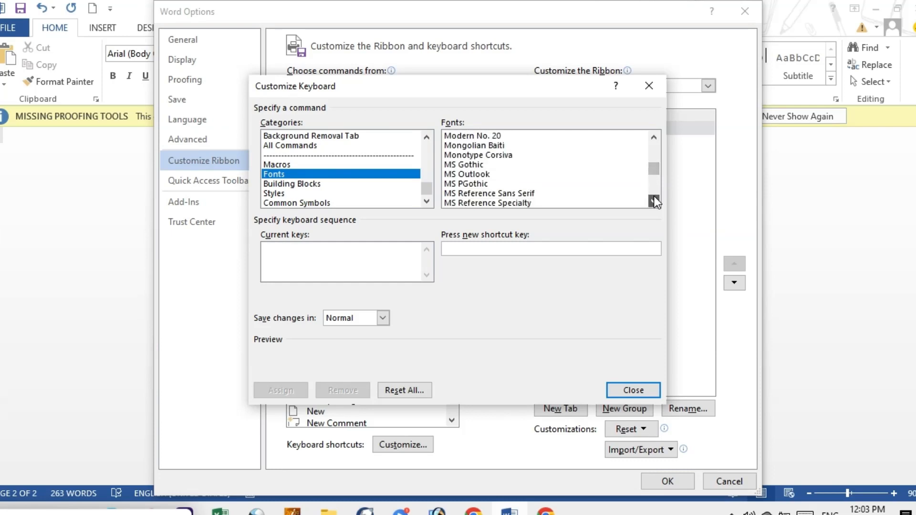
left_click(654, 201)
left_click(653, 201)
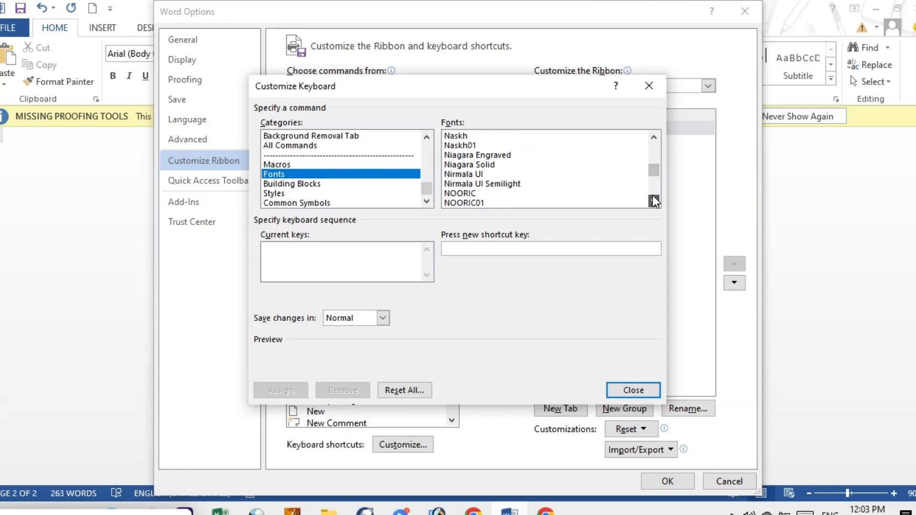
left_click(653, 200)
left_click(654, 201)
left_click(653, 201)
left_click(653, 201)
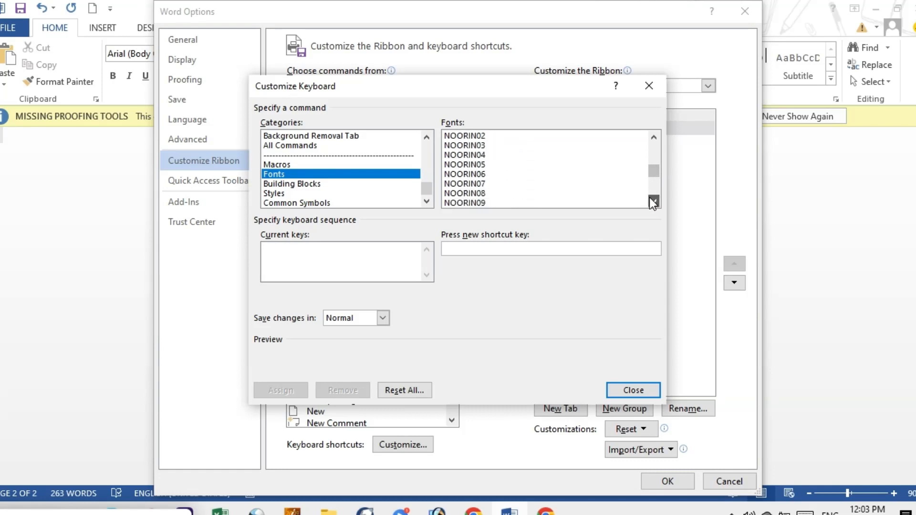
left_click(654, 201)
left_click(653, 201)
left_click(650, 200)
left_click(651, 200)
left_click(651, 200)
left_click(651, 201)
left_click(646, 194)
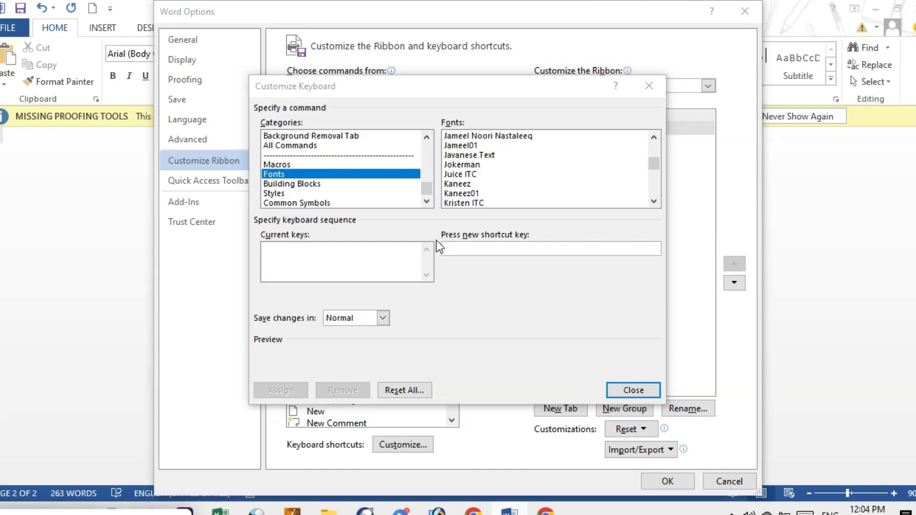
left_click(504, 136)
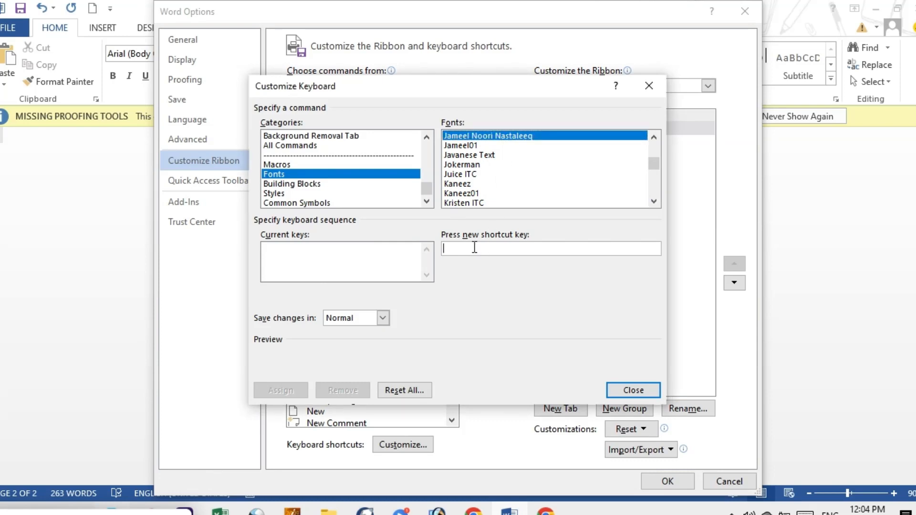
key("ctrl+3")
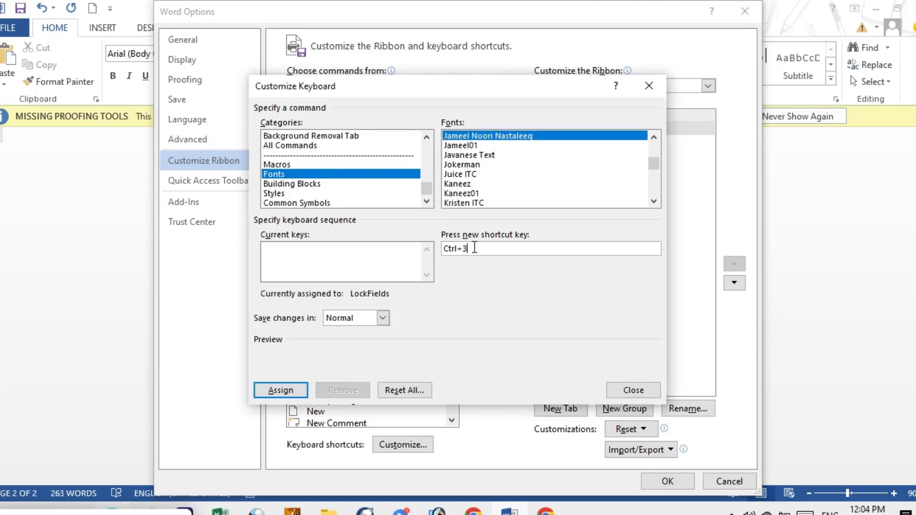
left_click(273, 391)
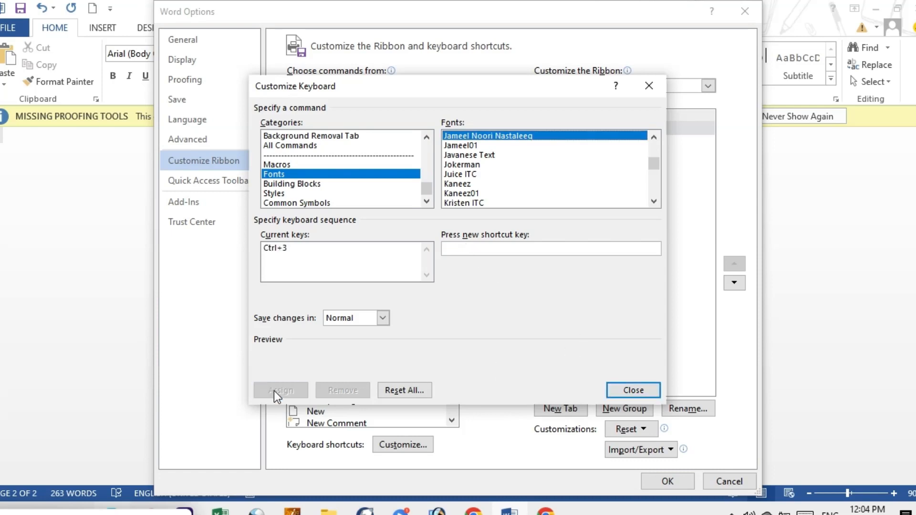
left_click(615, 388)
left_click(667, 481)
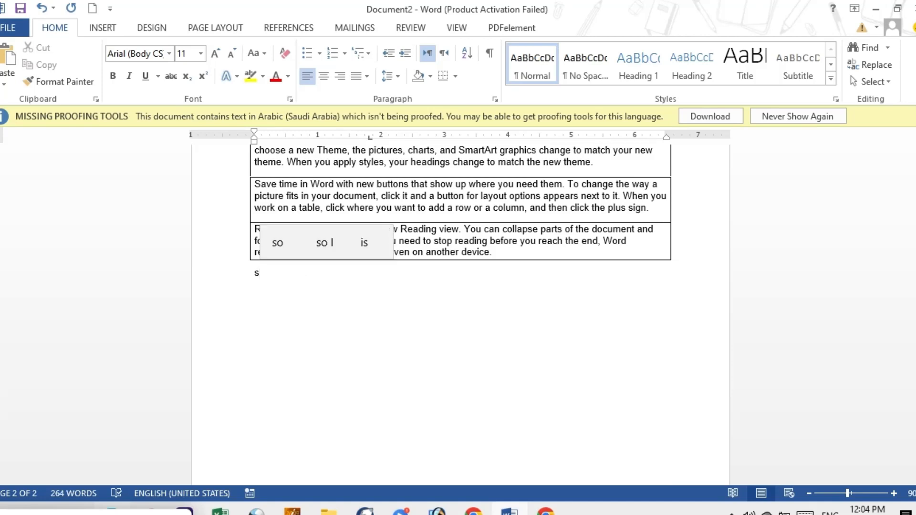
Step: Write "school" below the bordered paragraphs and try the custom Jameel Noori Nastaleeq shortcut on the trial letters "hjad", deleting them again
type("chool")
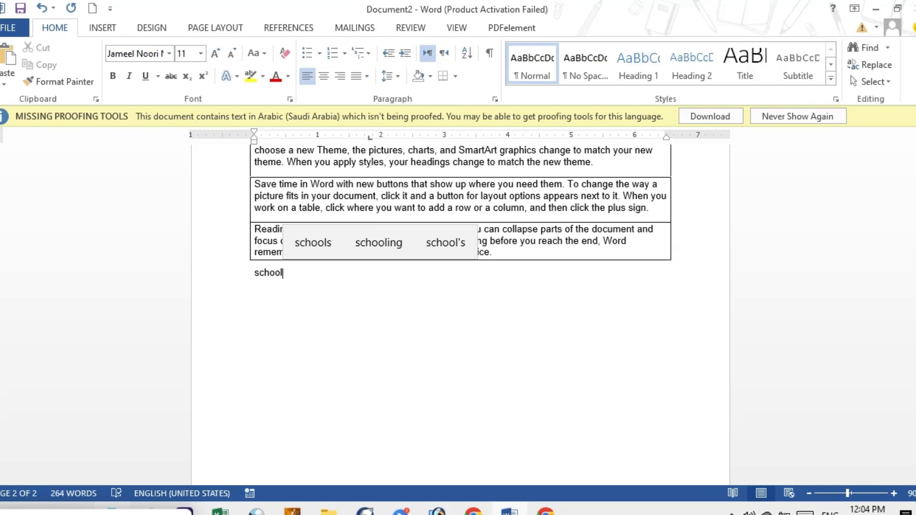
type("hjad")
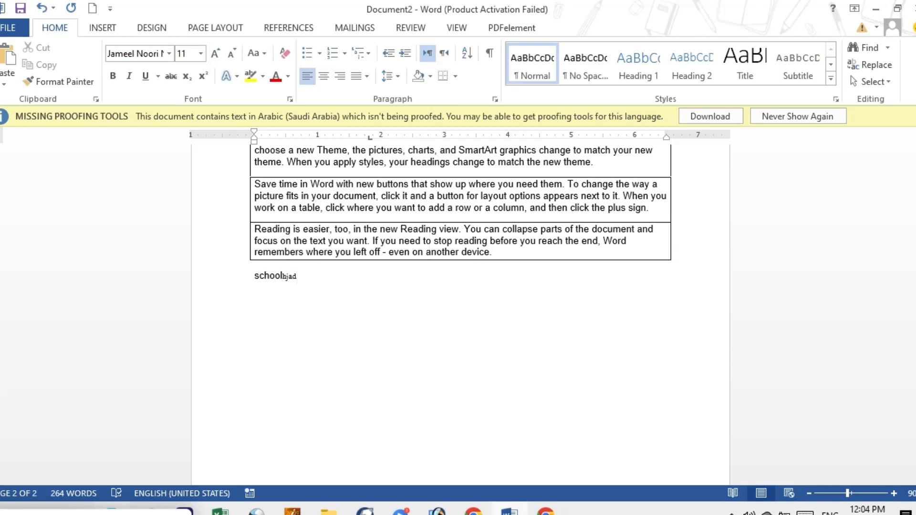
key("BackSpace")
key("BackSpace")
key("BackSpace")
key("BackSpace")
Step: Switch the typing language to Urdu and add random Urdu sample letters with the digits 3 and 4 after "school"
key("alt+shift")
type("دسکاجحف")
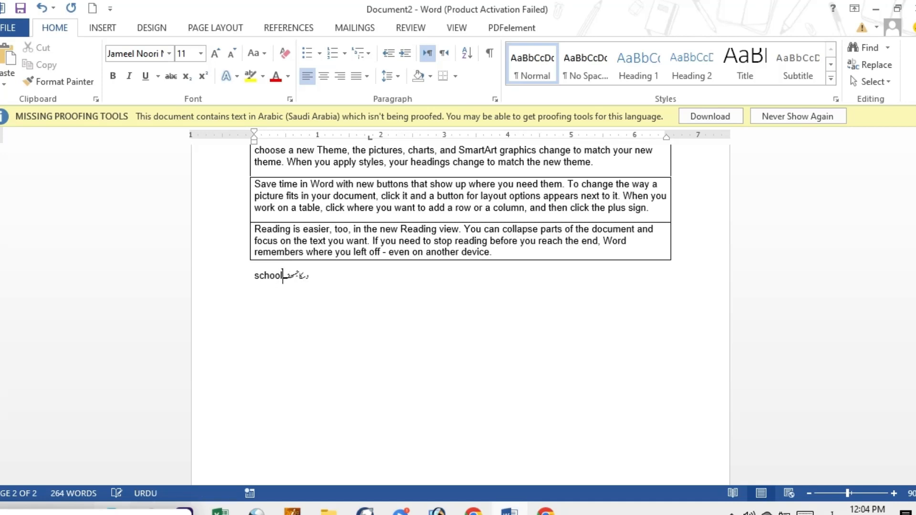
type("3جسحفیوئ4")
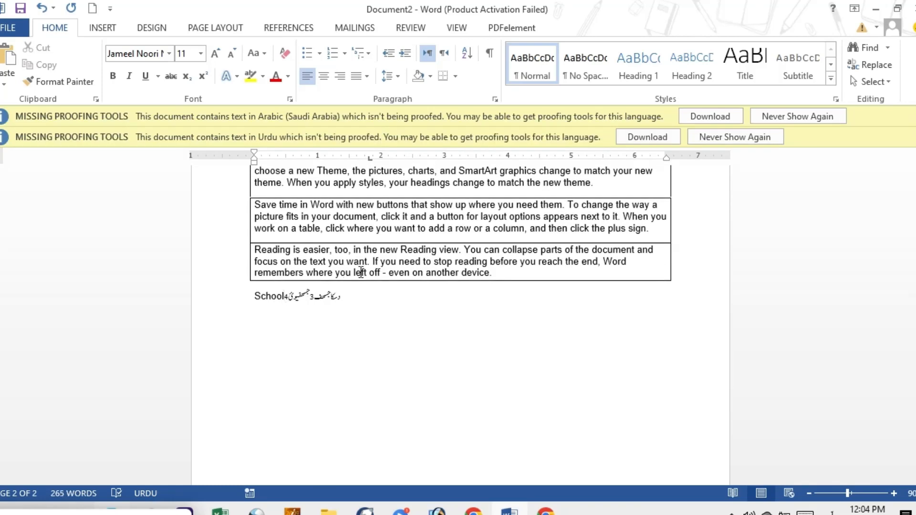
Step: Enlarge the whole sample line below the bordered paragraphs to font size 18 and deselect it
left_click_drag(343, 303, 255, 298)
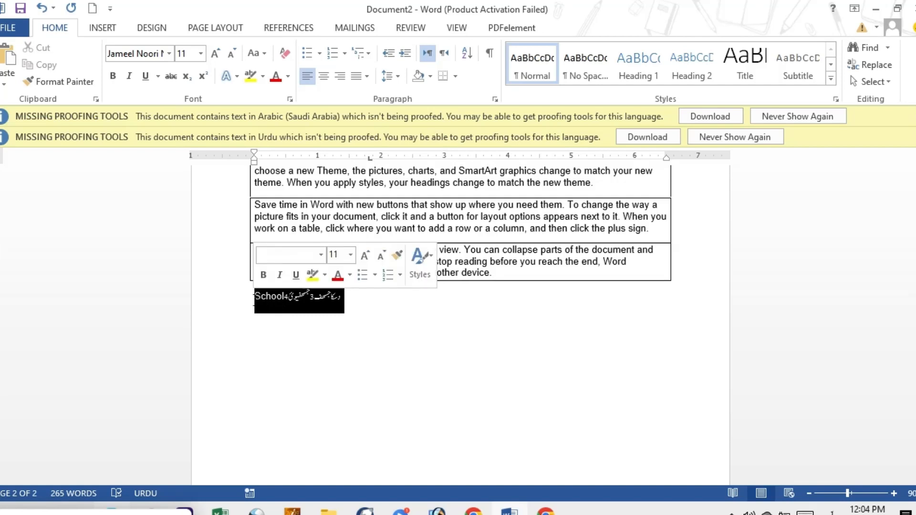
left_click(215, 53)
left_click(215, 54)
left_click(215, 53)
left_click(215, 53)
left_click(431, 313)
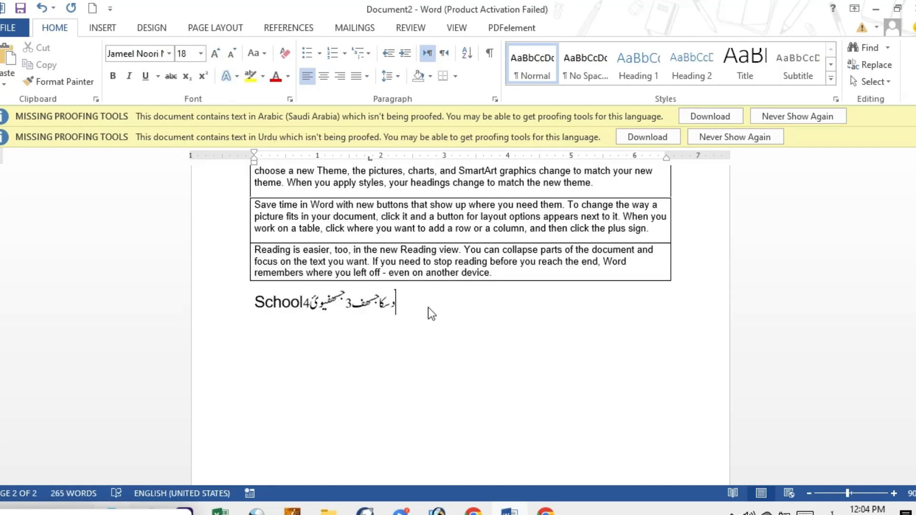